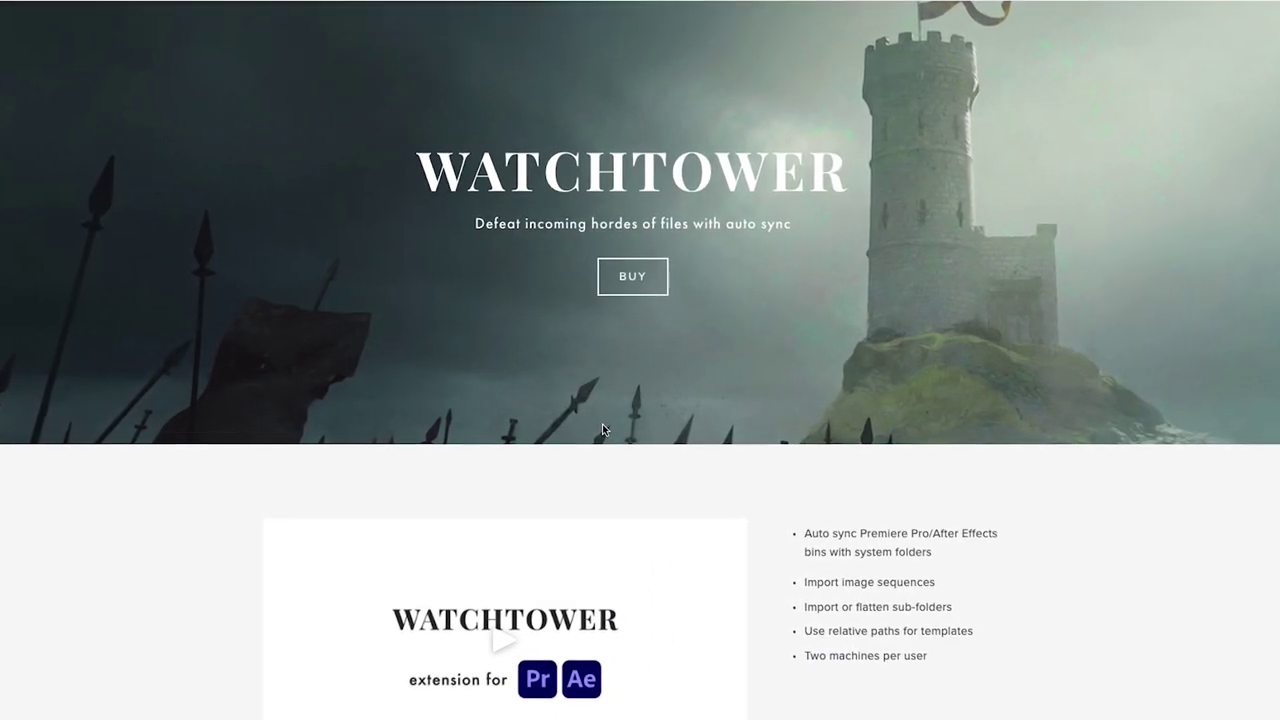
pyautogui.scroll(-5, 602, 426)
pyautogui.scroll(-1, 600, 432)
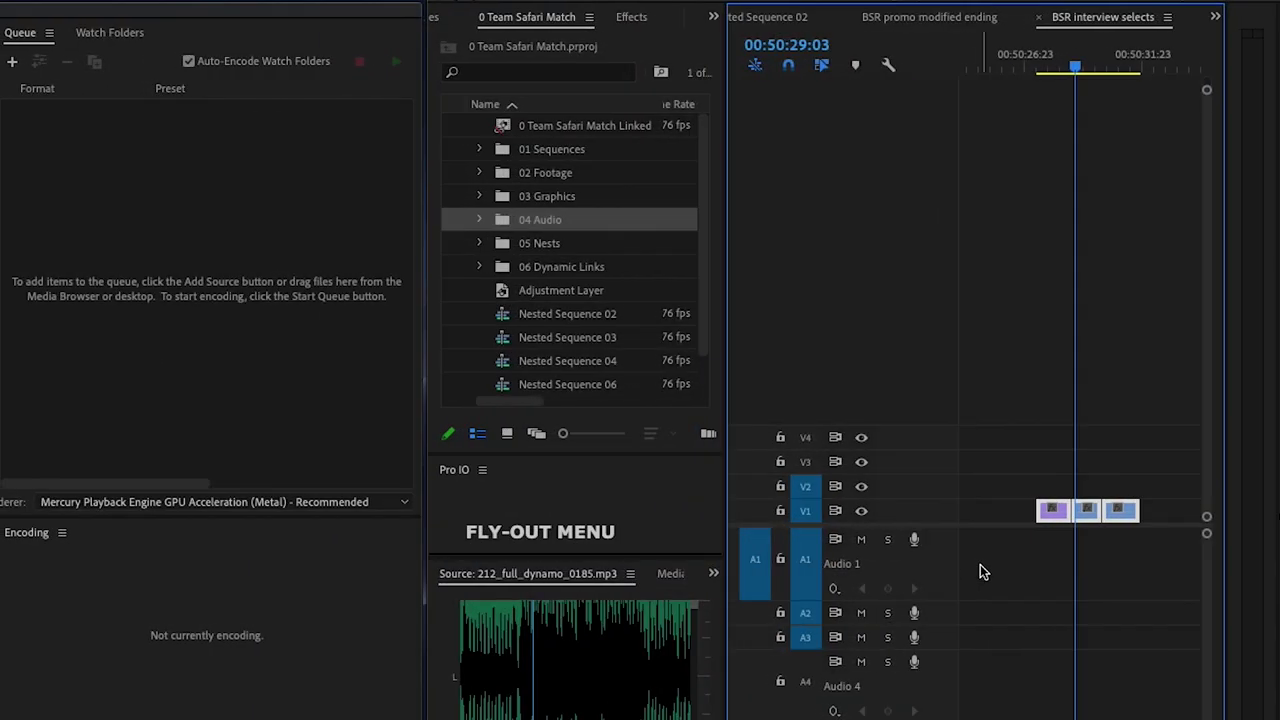
# Find an export command with Excalibur and run it for the BSR interview selects sequence.
pyautogui.hotkey('ctrl', 'space')
pyautogui.write('export')
pyautogui.press('Down')
pyautogui.press('Return')
pyautogui.press('Return')
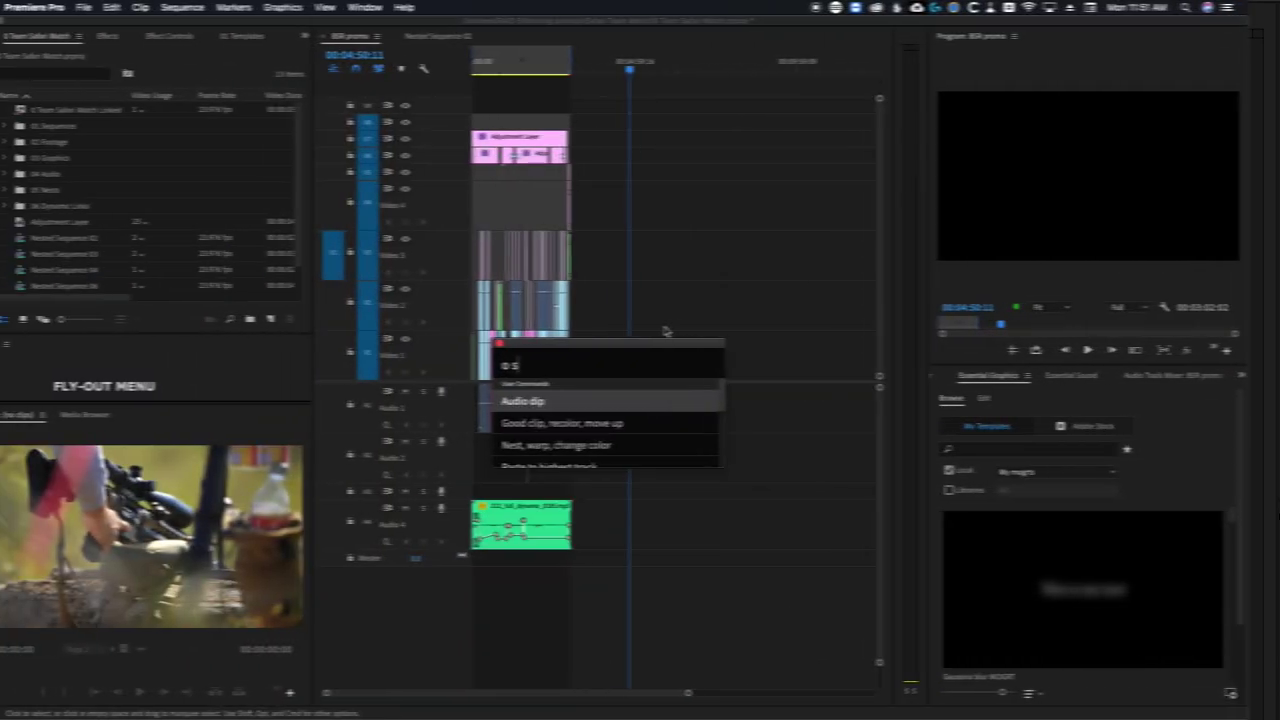
# Open the BSR promo modified ending sequence through Excalibur's Open Sequence command.
pyautogui.write('s')
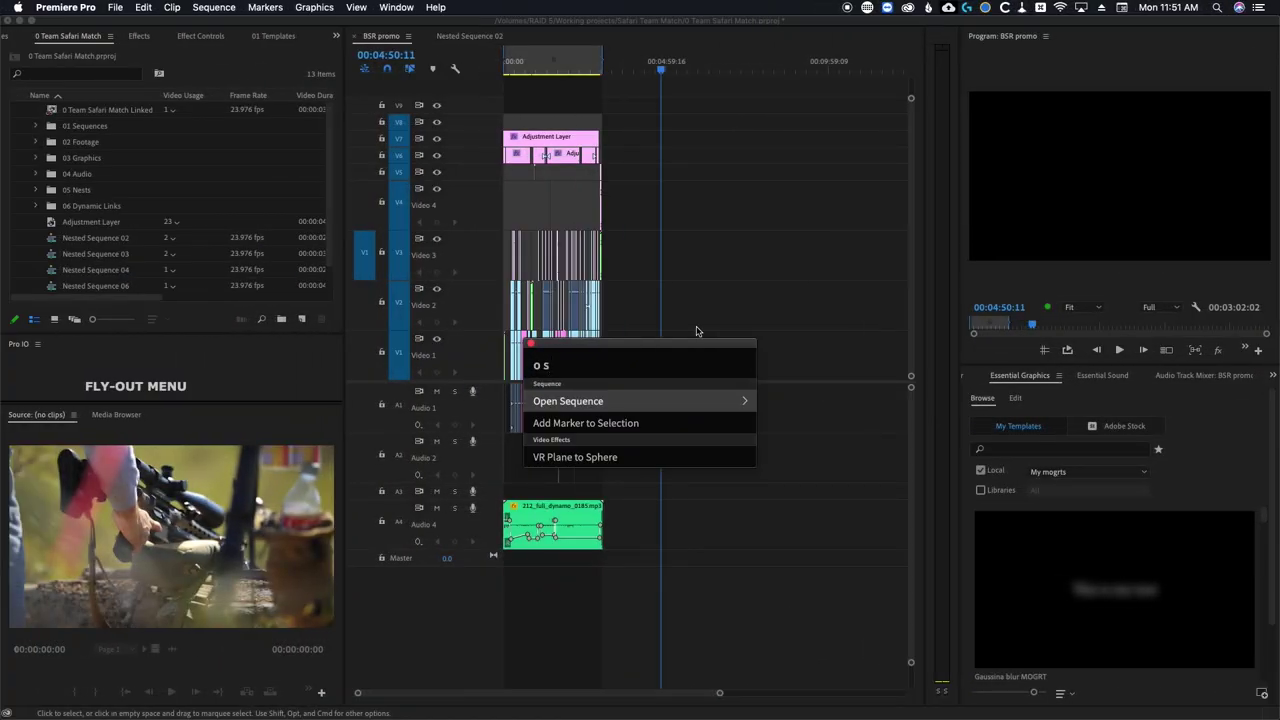
pyautogui.press('Return')
pyautogui.press('Down')
pyautogui.press('Down')
pyautogui.press('Down')
pyautogui.press('Down')
pyautogui.press('Down')
pyautogui.press('Down')
pyautogui.press('Down')
pyautogui.press('Down')
pyautogui.press('Down')
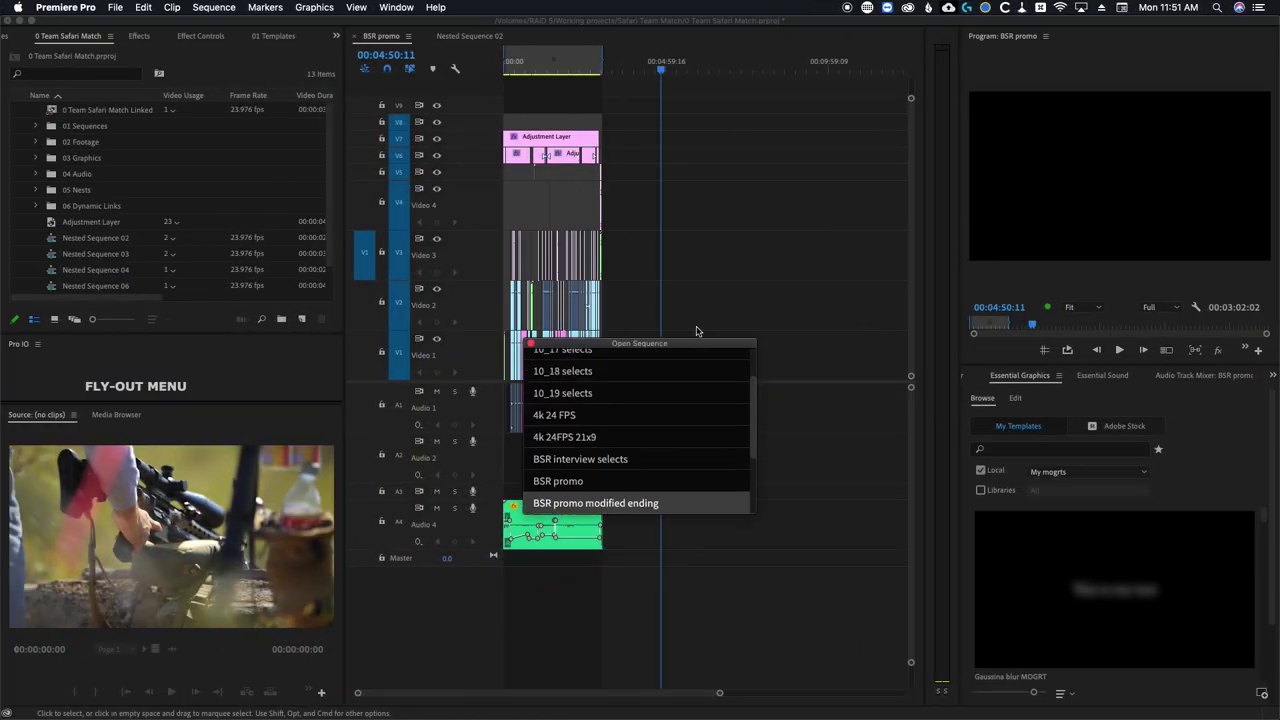
pyautogui.press('Return')
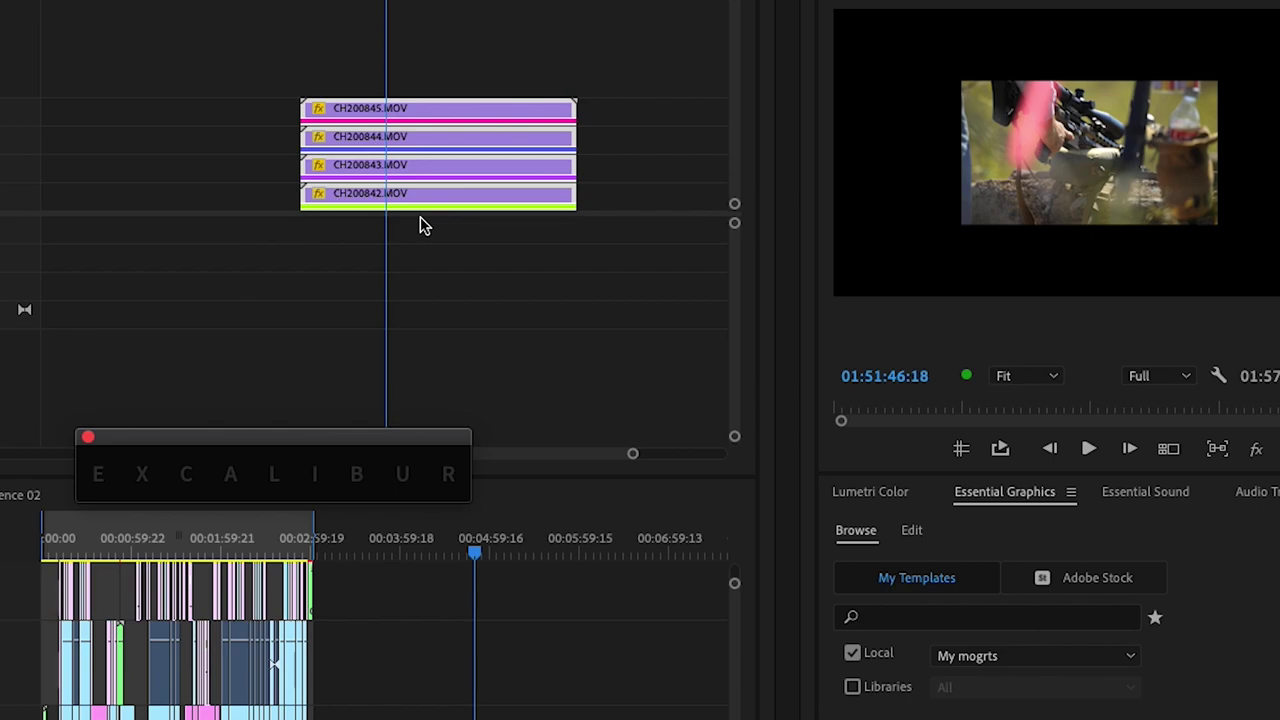
# Set the scale of the four selected stacked clips to 100 with Excalibur's Scale command.
pyautogui.write('scale')
pyautogui.press('Return')
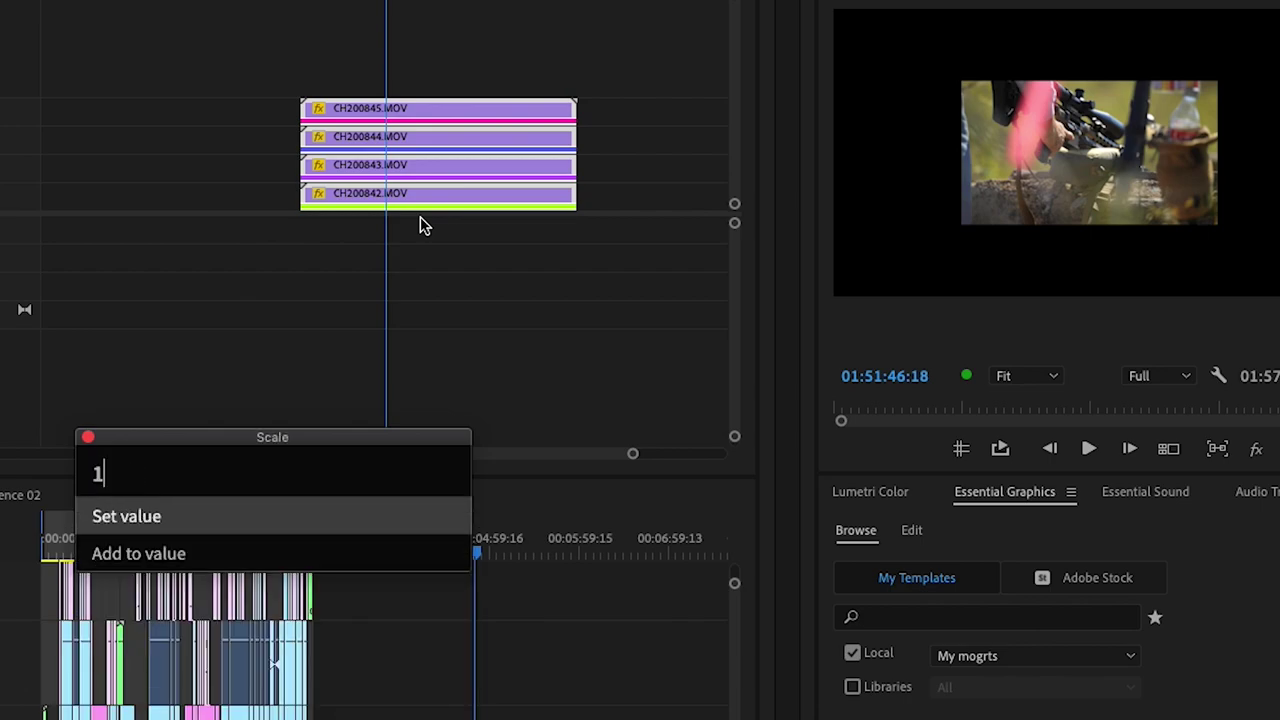
pyautogui.write('100')
pyautogui.press('Return')
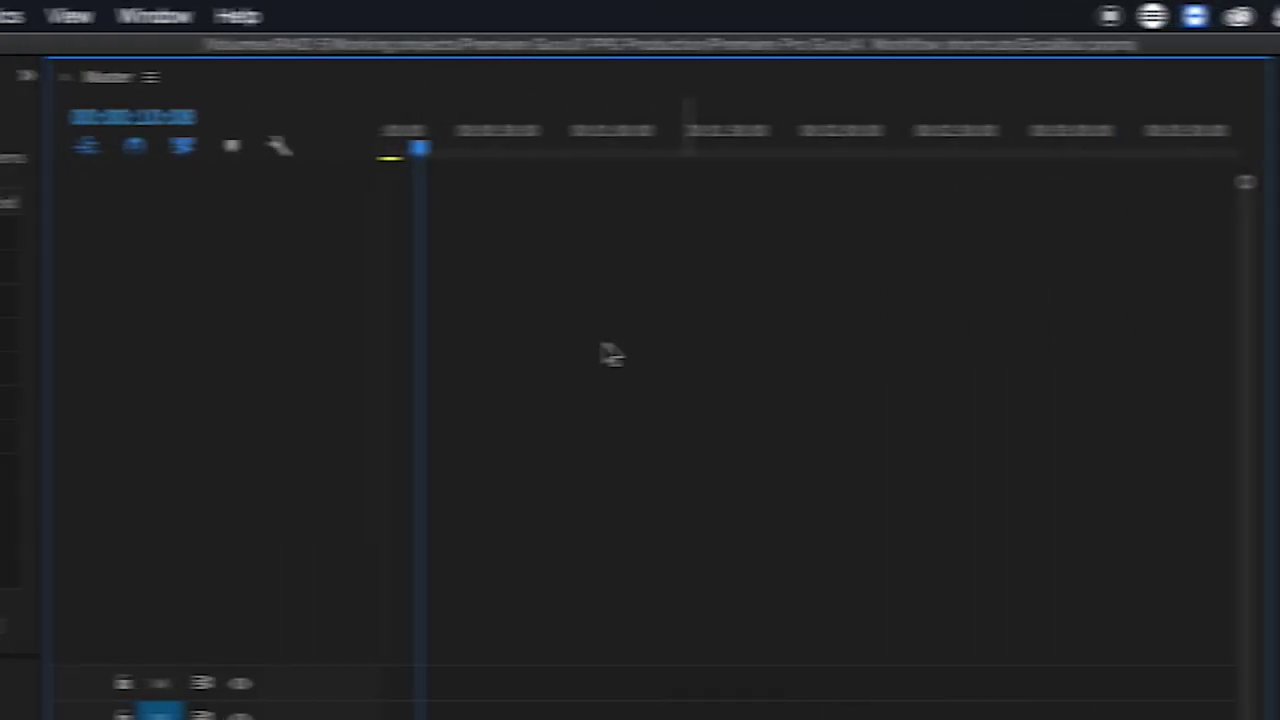
# In Excalibur Settings, set the Unsheathe Excalibur shortcut to Shift+Space and the Open Settings shortcut to Ctrl+Space.
pyautogui.click(222, 18)
pyautogui.moveTo(240, 126)
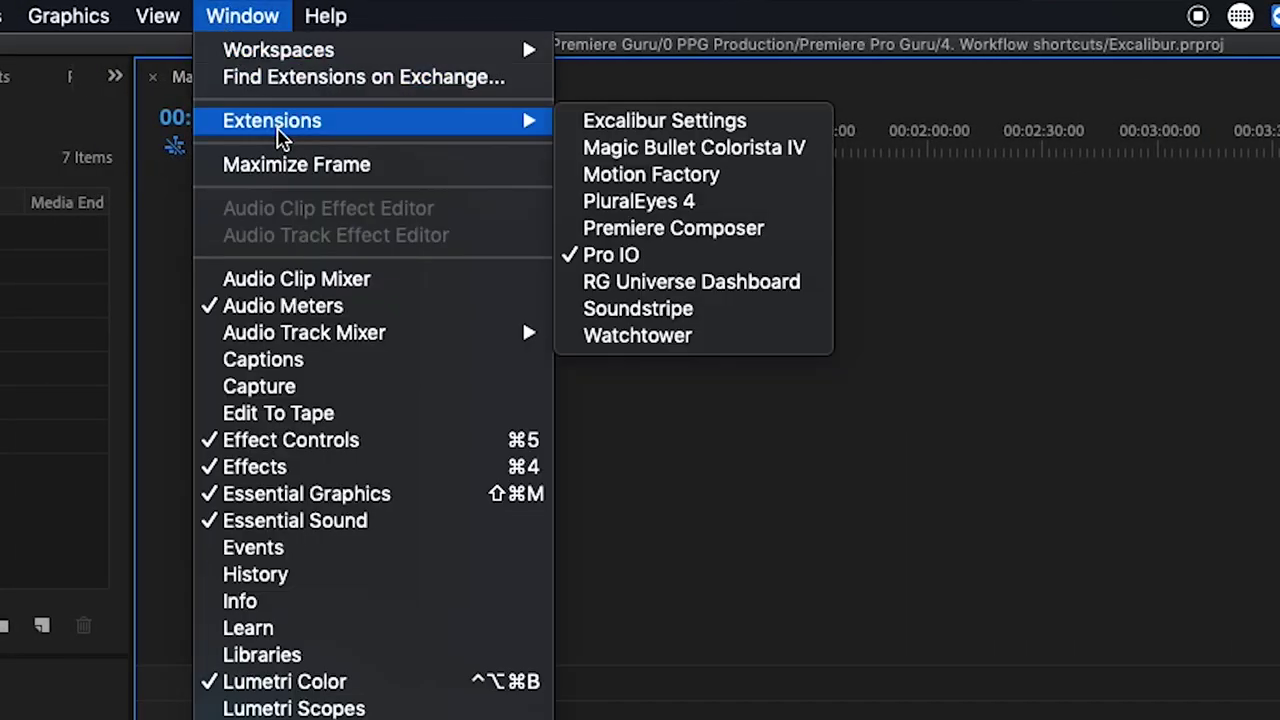
pyautogui.click(641, 126)
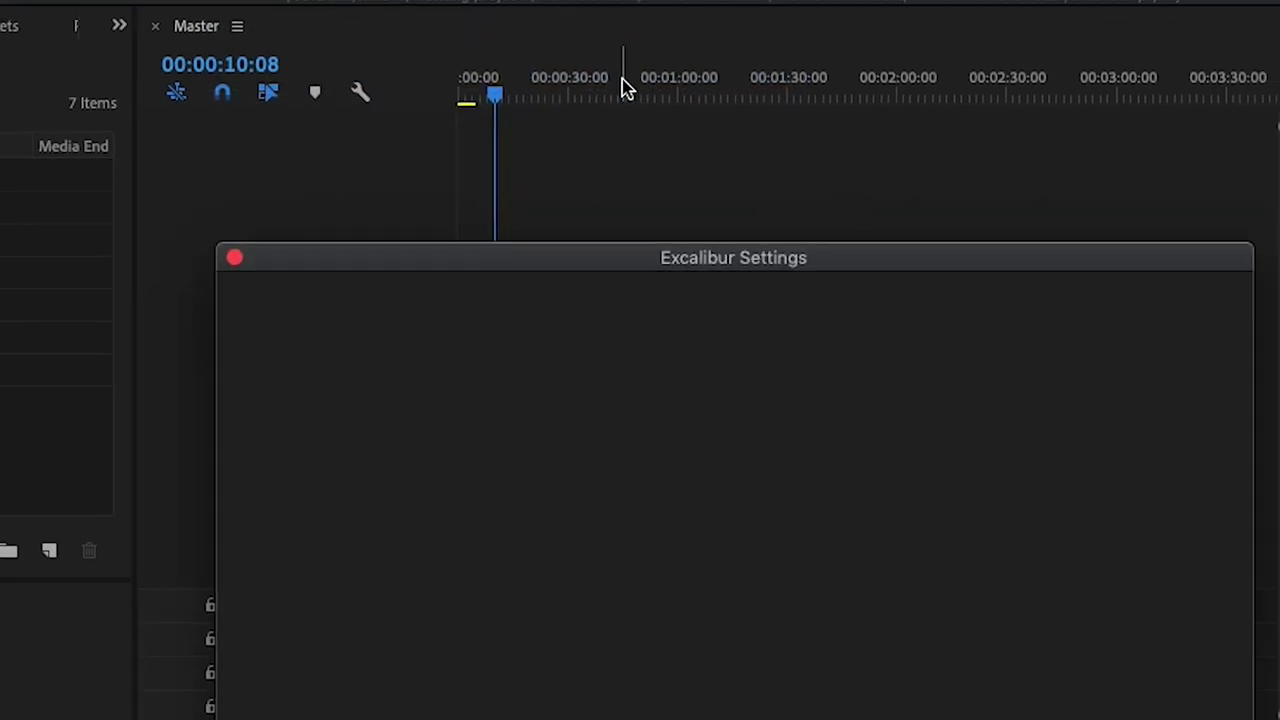
pyautogui.click(358, 45)
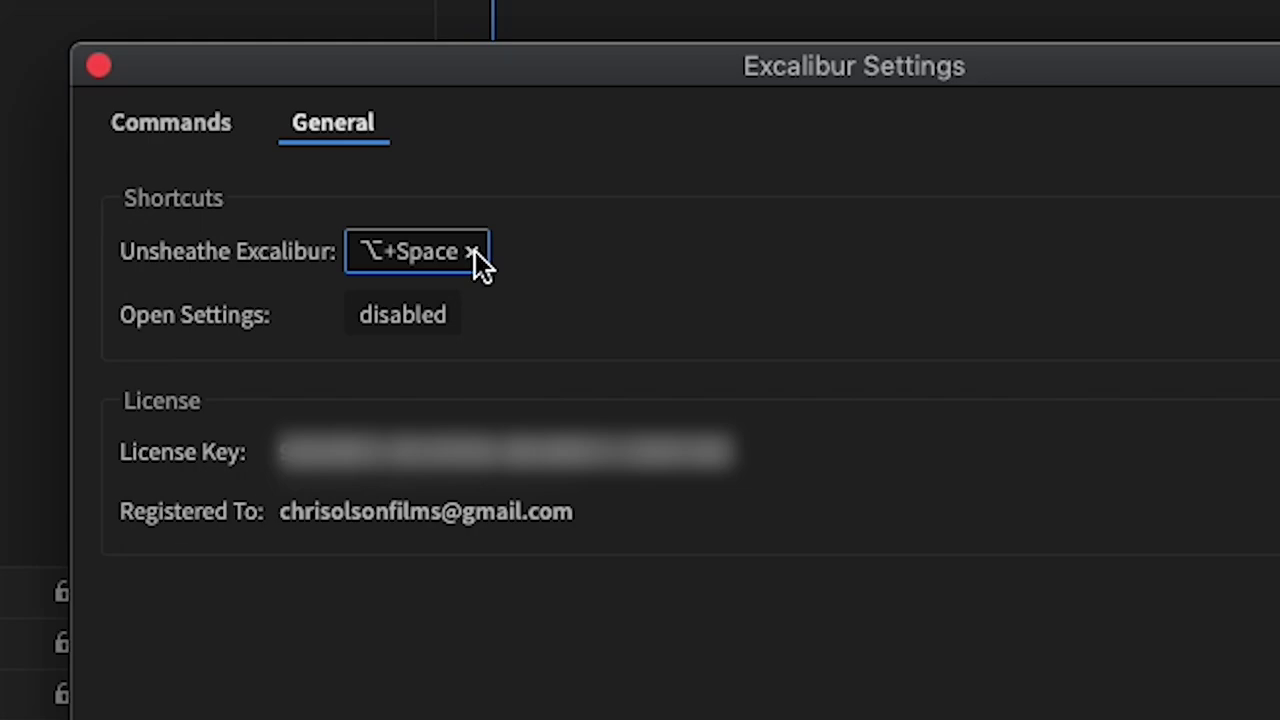
pyautogui.click(472, 251)
pyautogui.click(401, 253)
pyautogui.hotkey('shift', 'space')
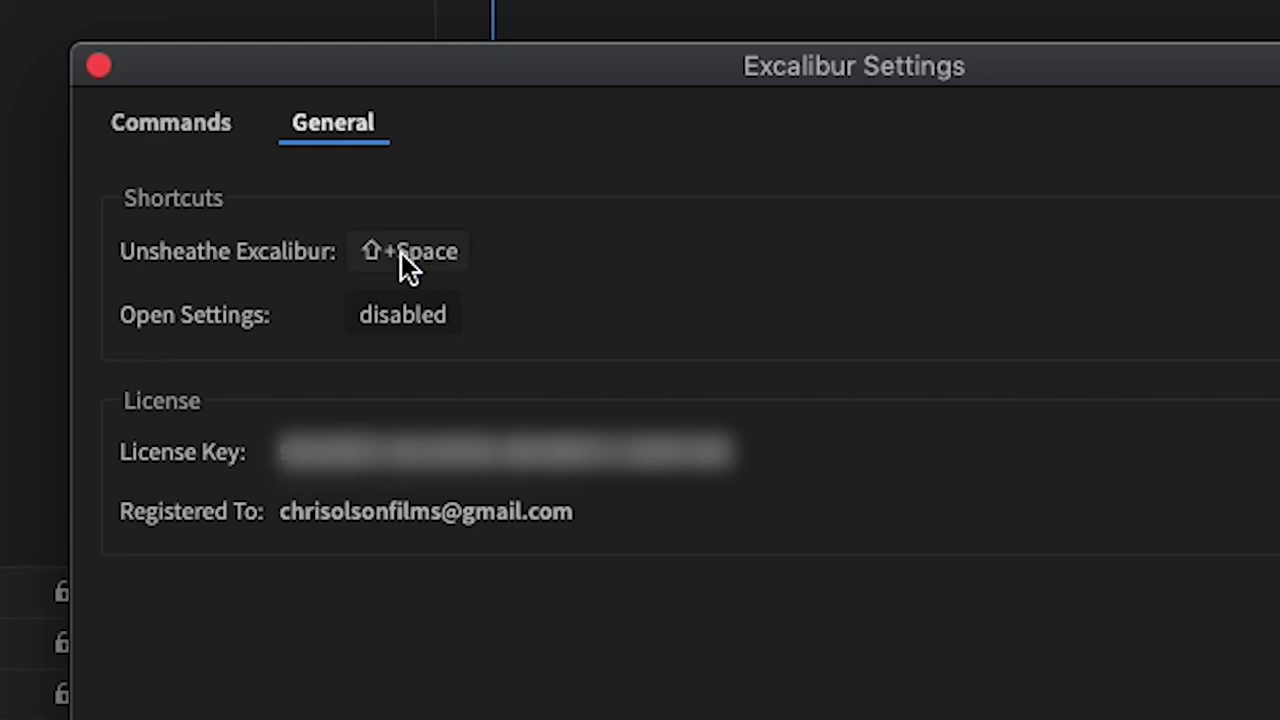
pyautogui.click(399, 312)
pyautogui.hotkey('ctrl', 'space')
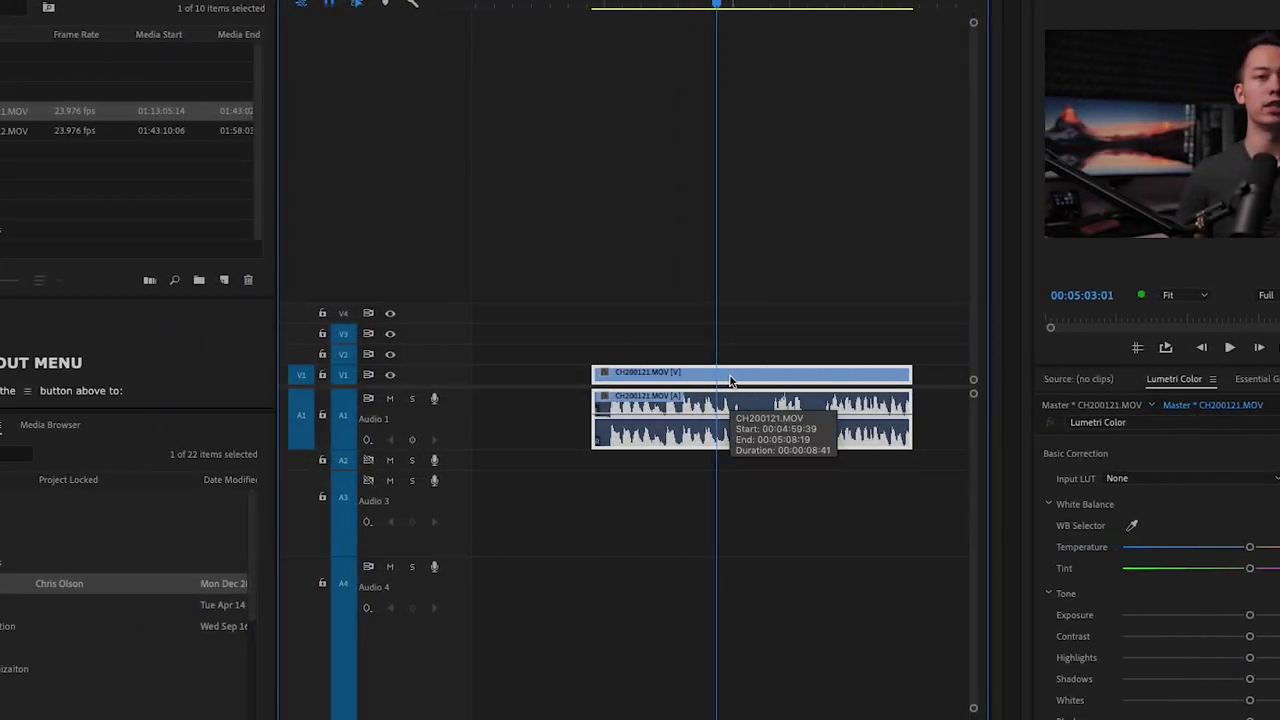
# Apply Warp Stabilizer to the selected CH200121.MOV clip by searching for it in Excalibur.
pyautogui.hotkey('ctrl', 'space')
pyautogui.write('warp sta')
pyautogui.press('Return')
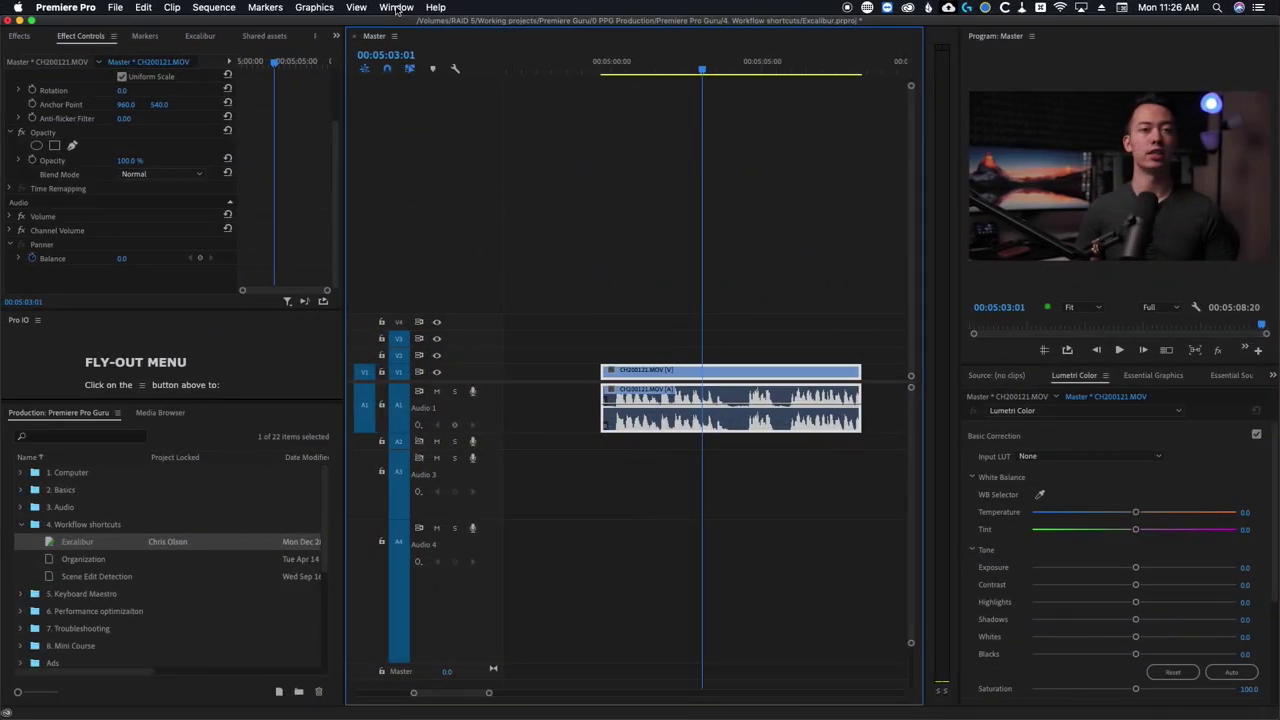
# Assign Ctrl+C to the Warp Stabilizer command in Excalibur Settings and apply the effect to the selected clip with it.
pyautogui.click(396, 8)
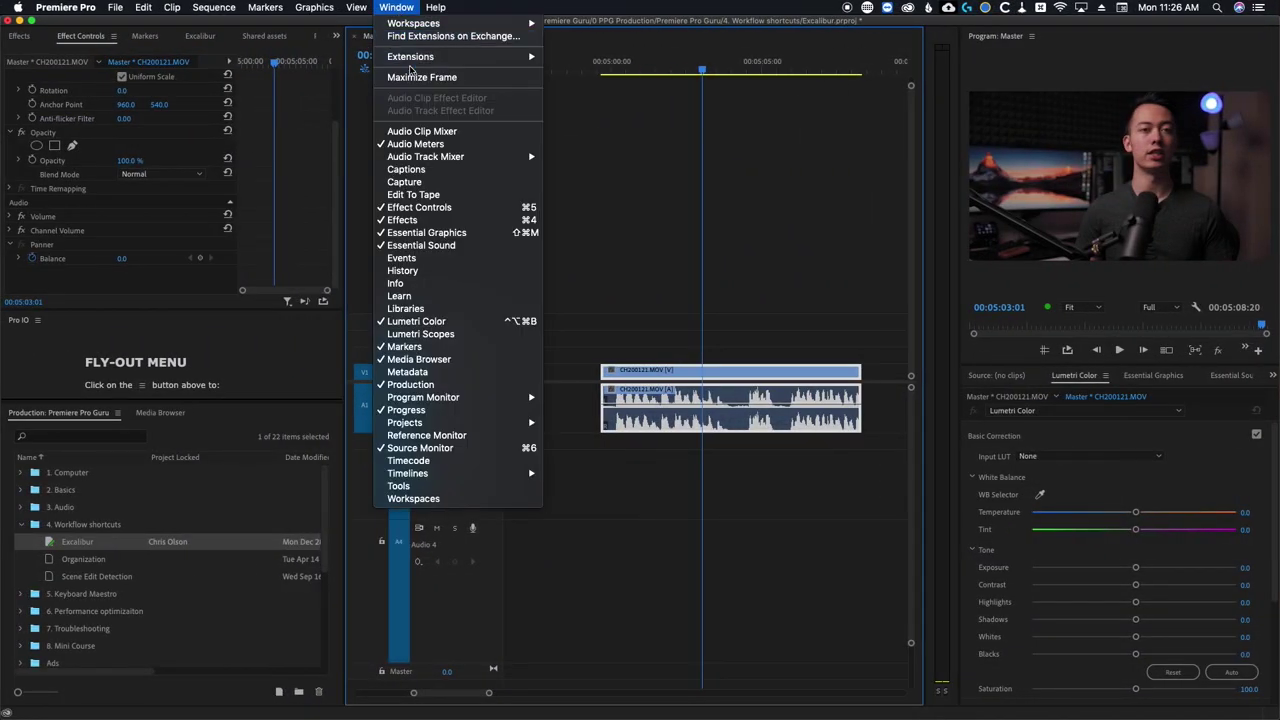
pyautogui.moveTo(424, 60)
pyautogui.click(567, 57)
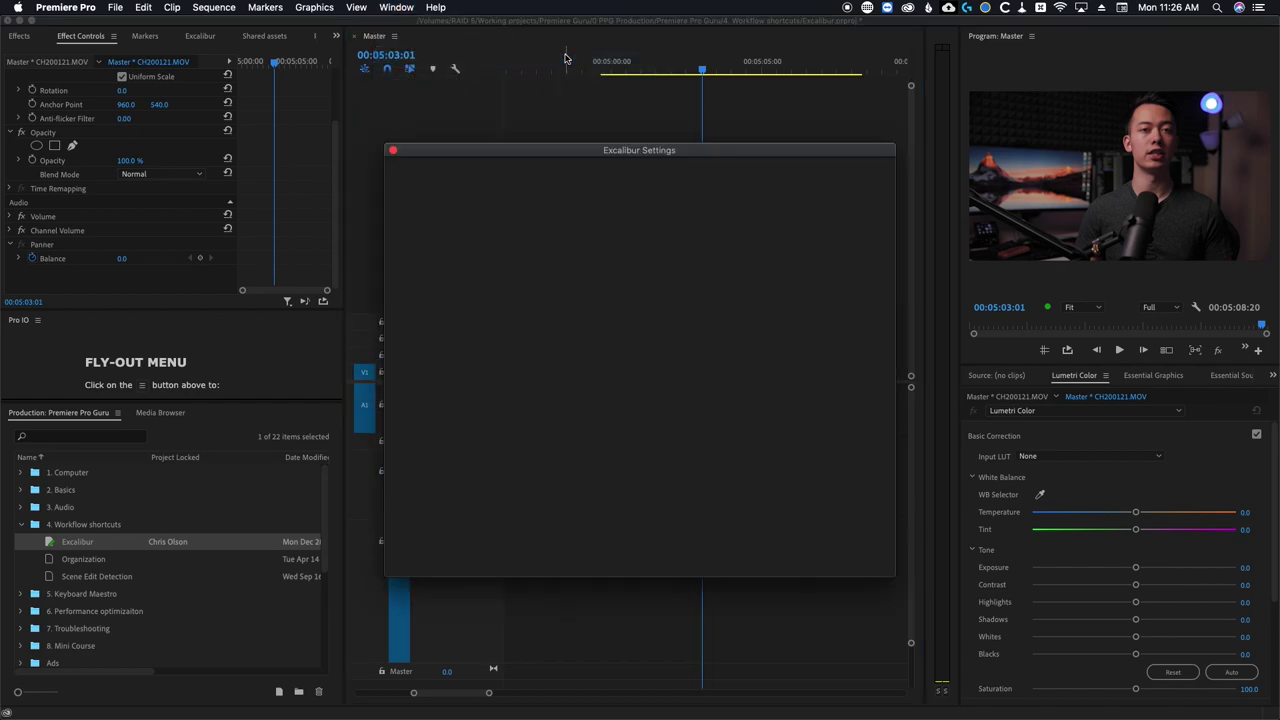
pyautogui.click(306, 46)
pyautogui.write('warp sta')
pyautogui.click(320, 133)
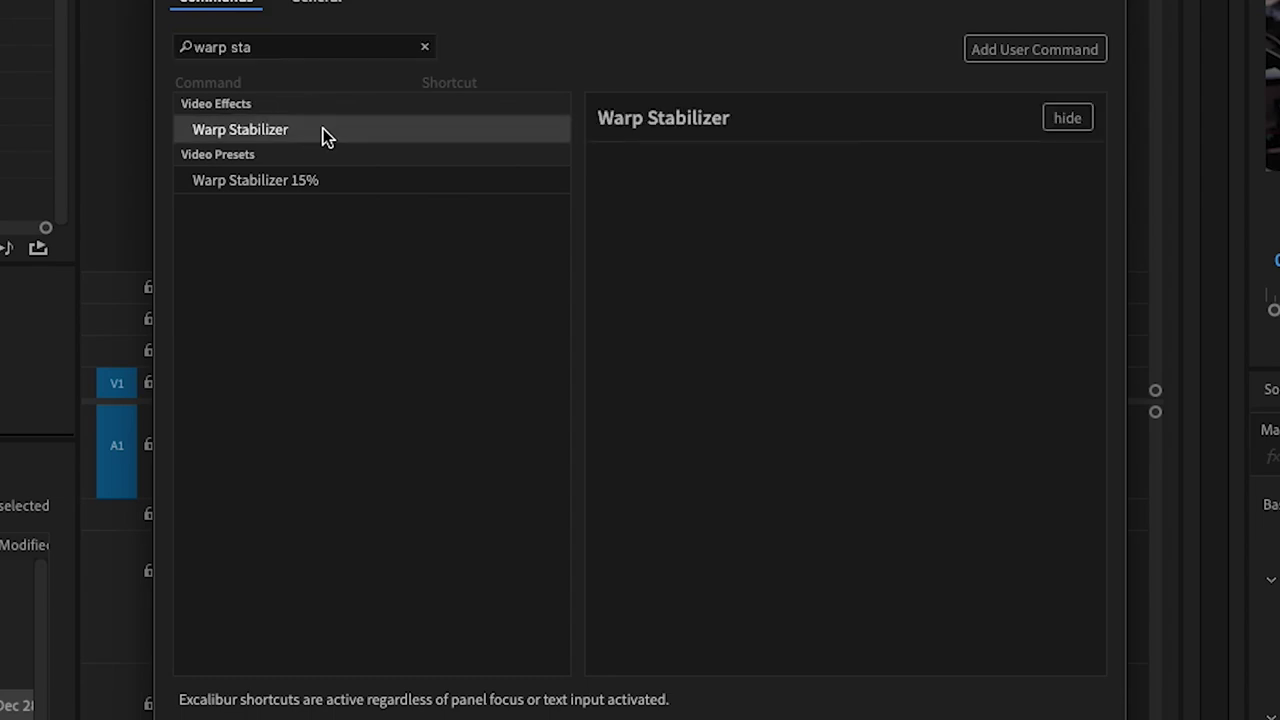
pyautogui.hotkey('ctrl', 'c')
pyautogui.click(1000, 686)
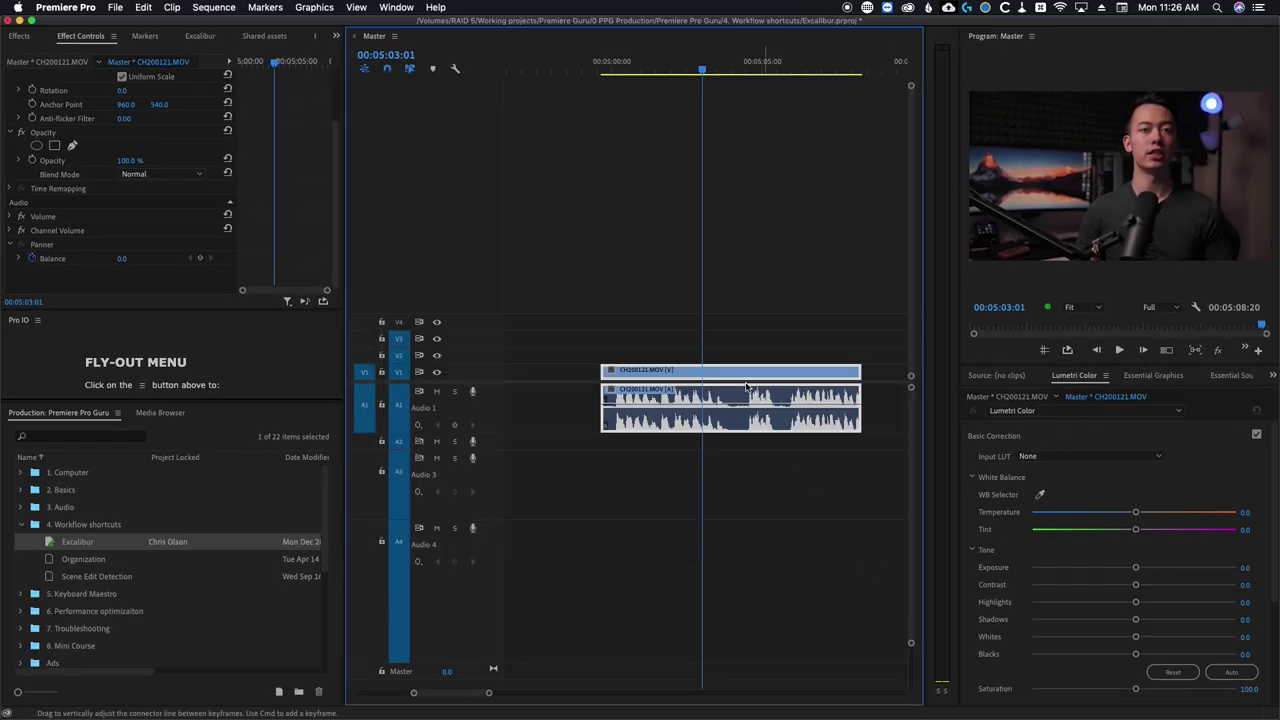
pyautogui.hotkey('ctrl', 'c')
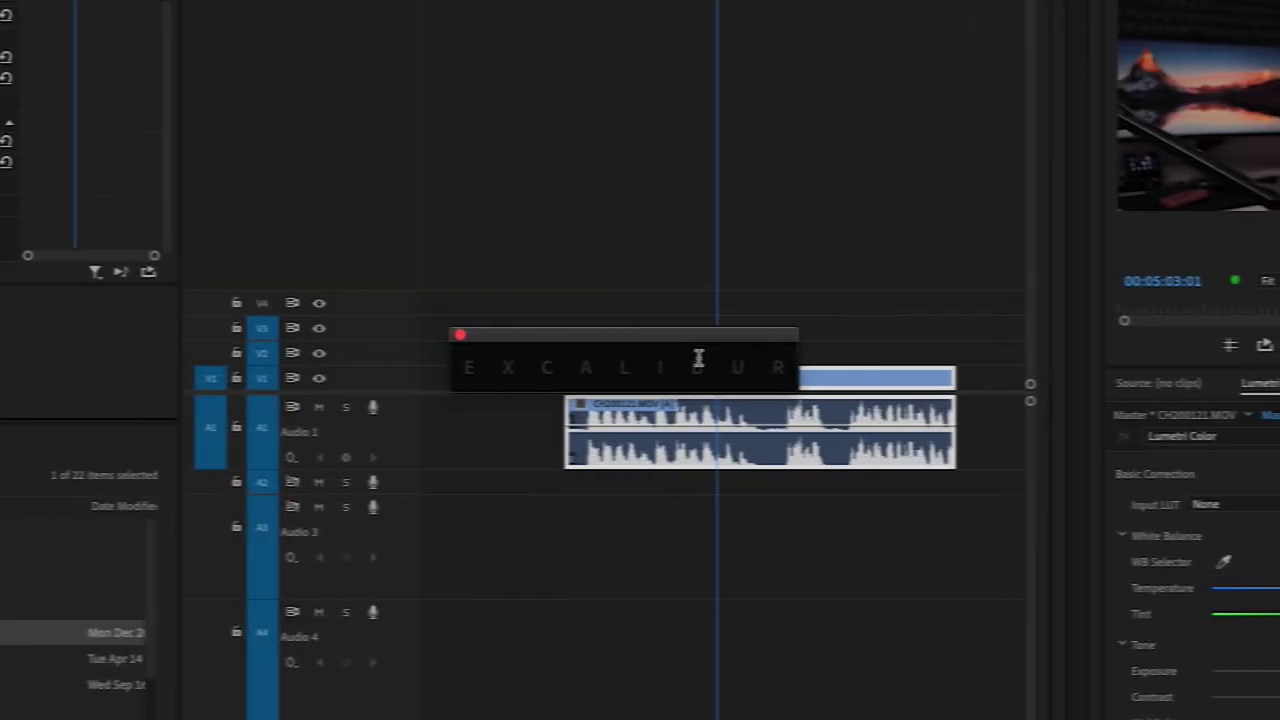
# Search Excalibur by command initials, using "w s" and "l c".
pyautogui.write('w s')
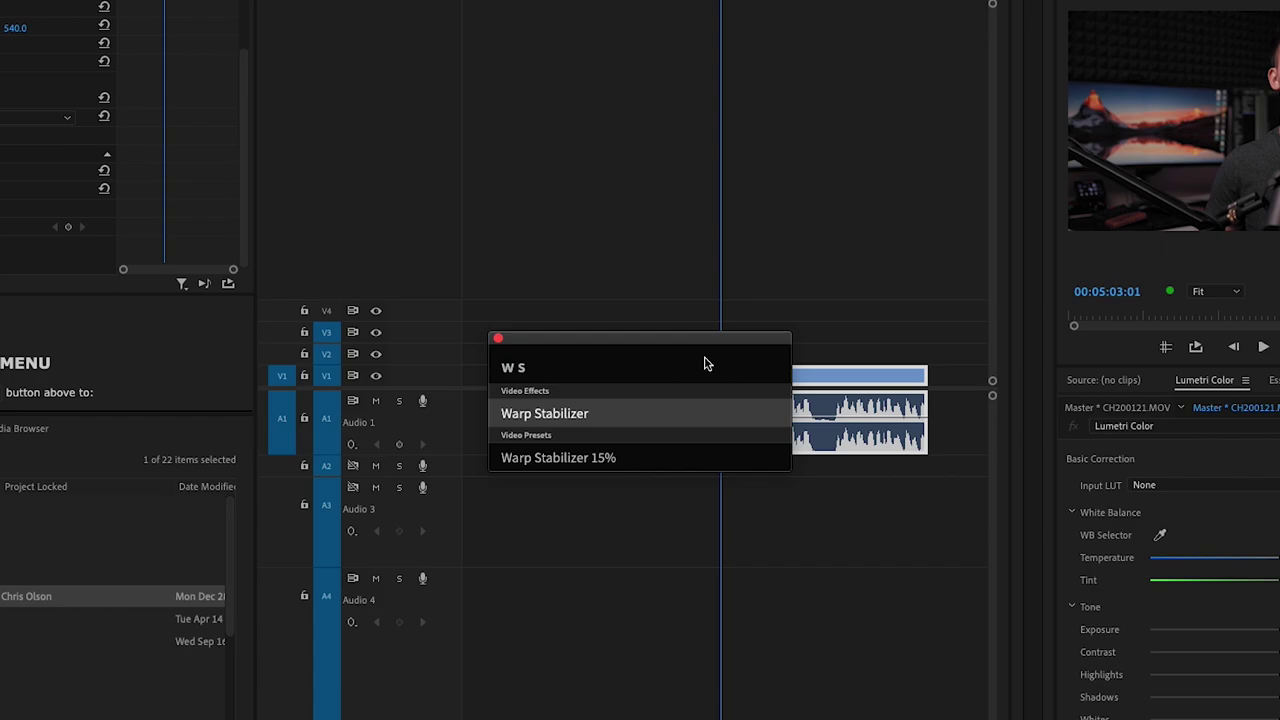
pyautogui.press('BackSpace')
pyautogui.press('BackSpace')
pyautogui.press('BackSpace')
pyautogui.write('l c')
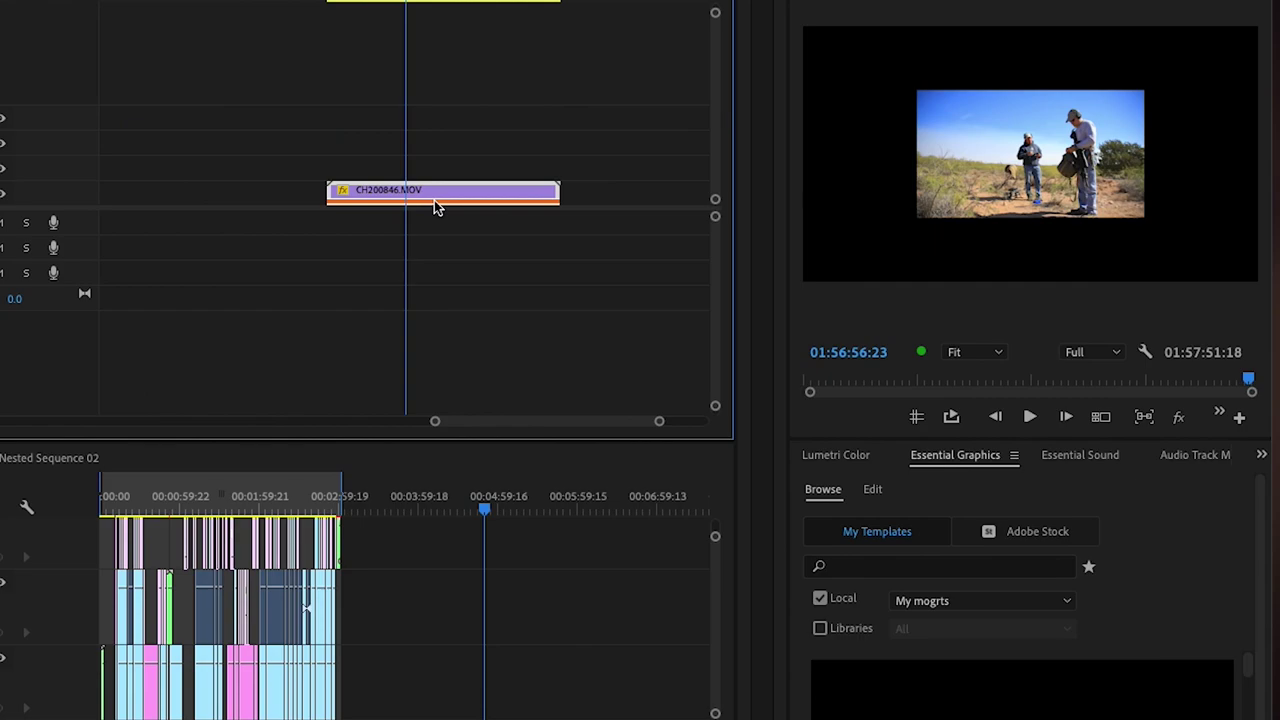
# Set the scale of the selected CH200846.MOV clip to 100 with Excalibur.
pyautogui.hotkey('ctrl', 'space')
pyautogui.write('scale')
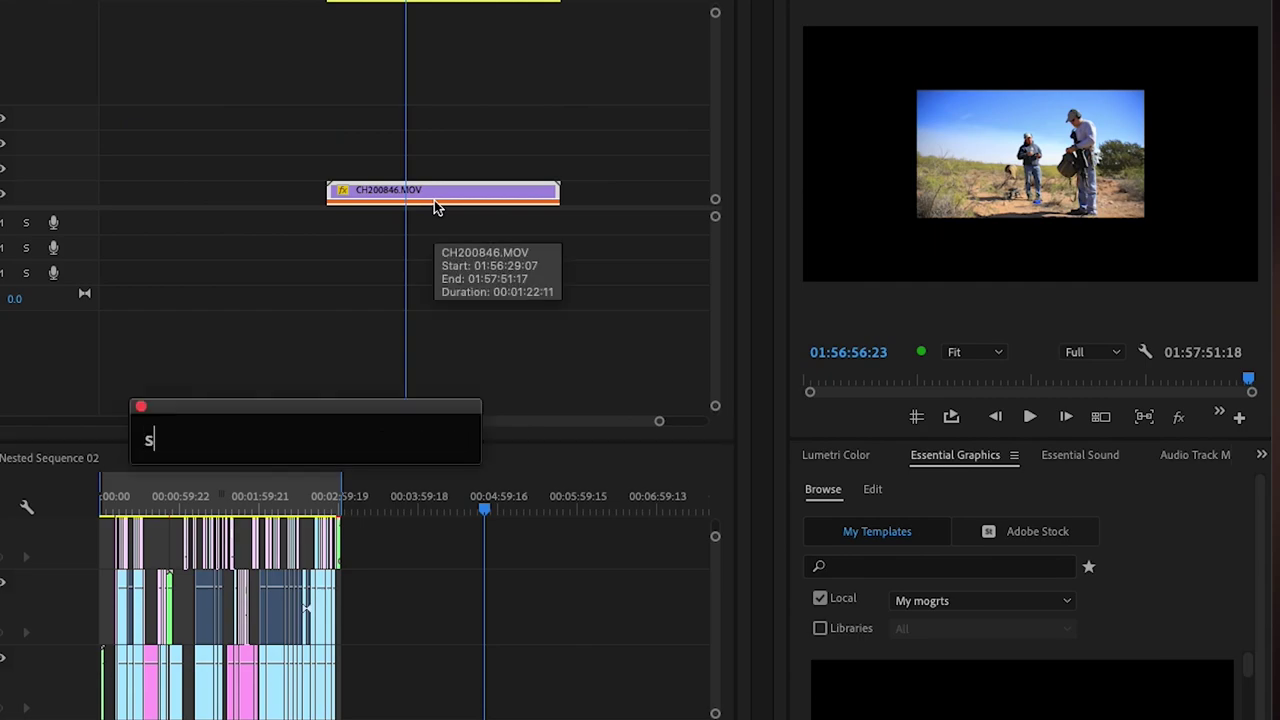
pyautogui.press('Return')
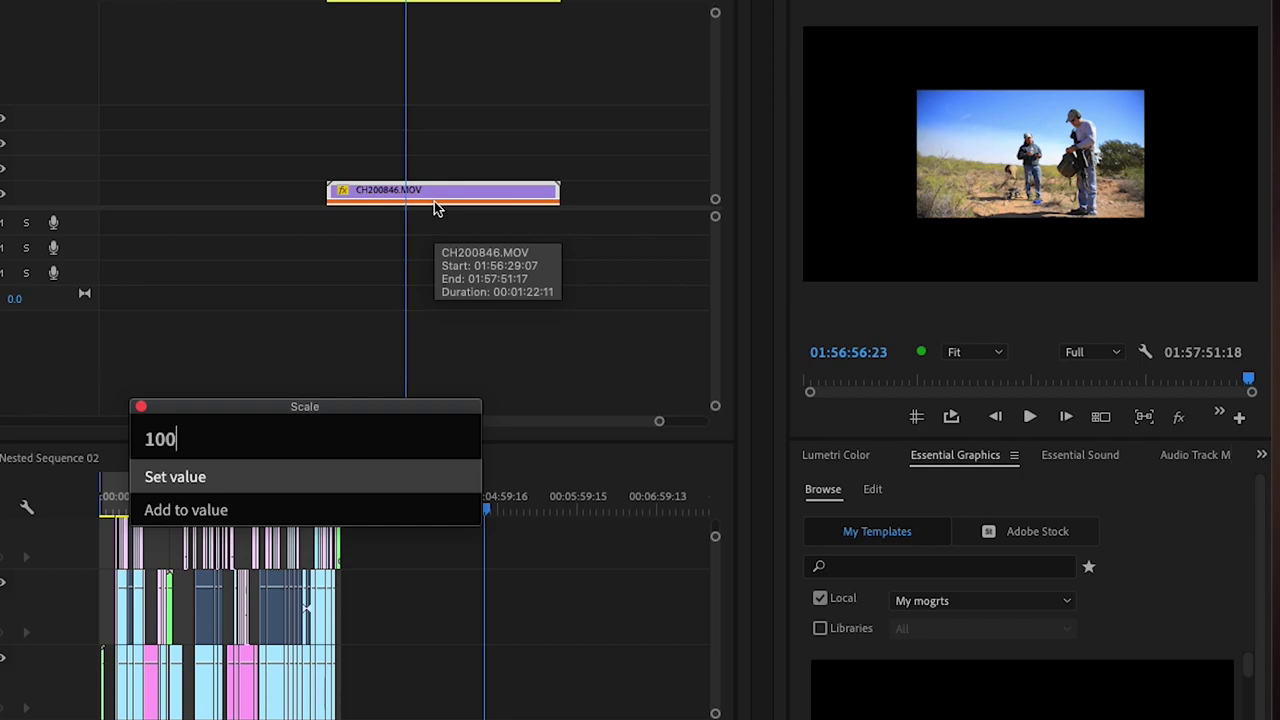
pyautogui.press('Return')
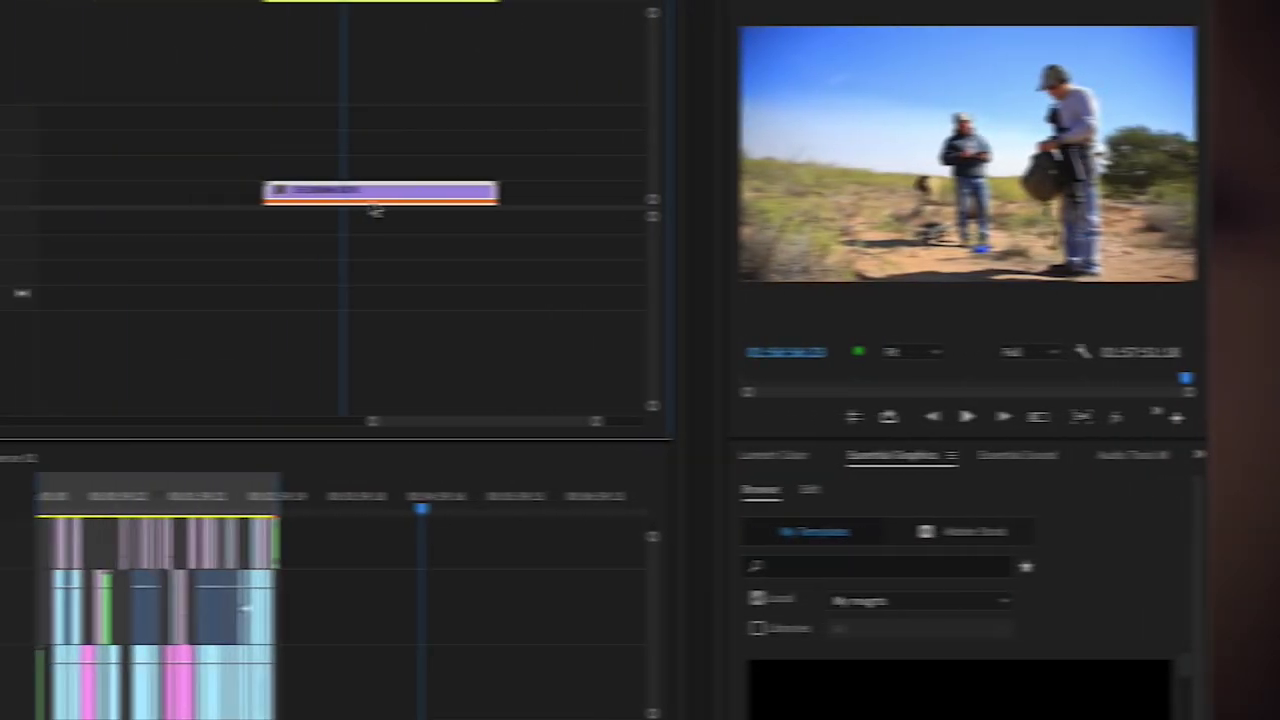
# Reduce the scale of the CH200846.MOV clip by adding a negative amount to its value through Excalibur.
pyautogui.hotkey('ctrl', 'space')
pyautogui.write('scale')
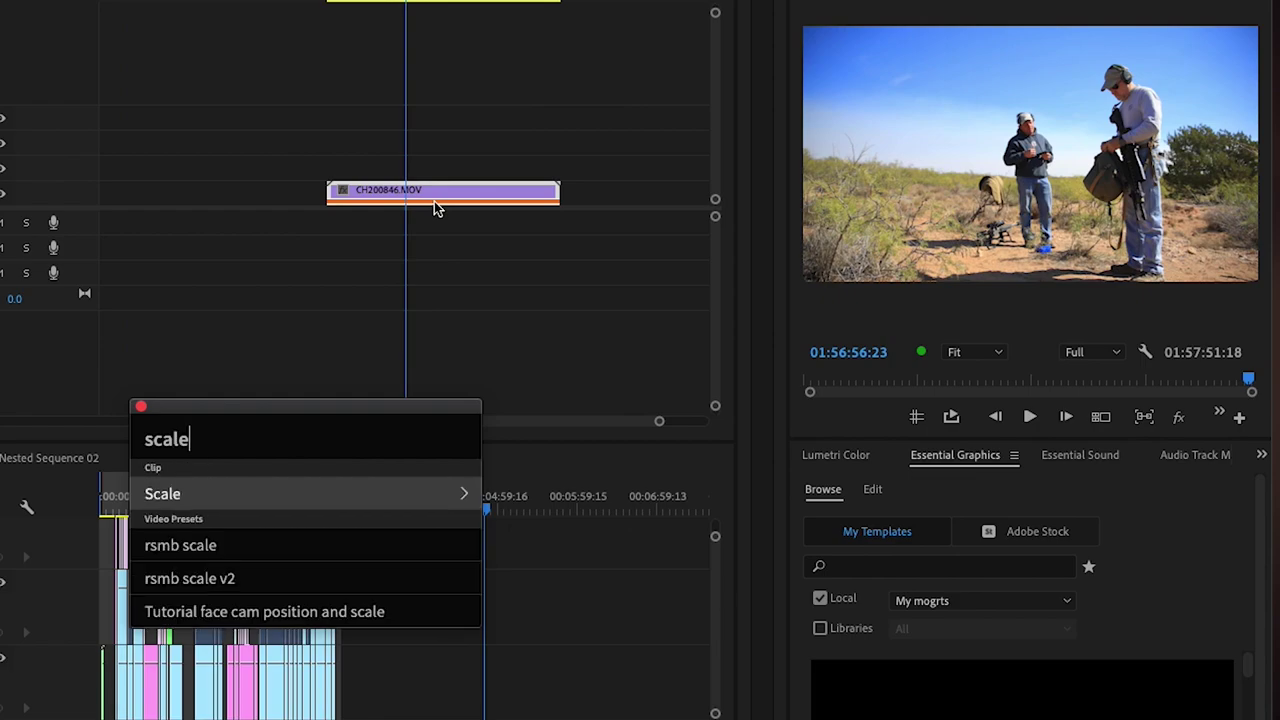
pyautogui.press('Return')
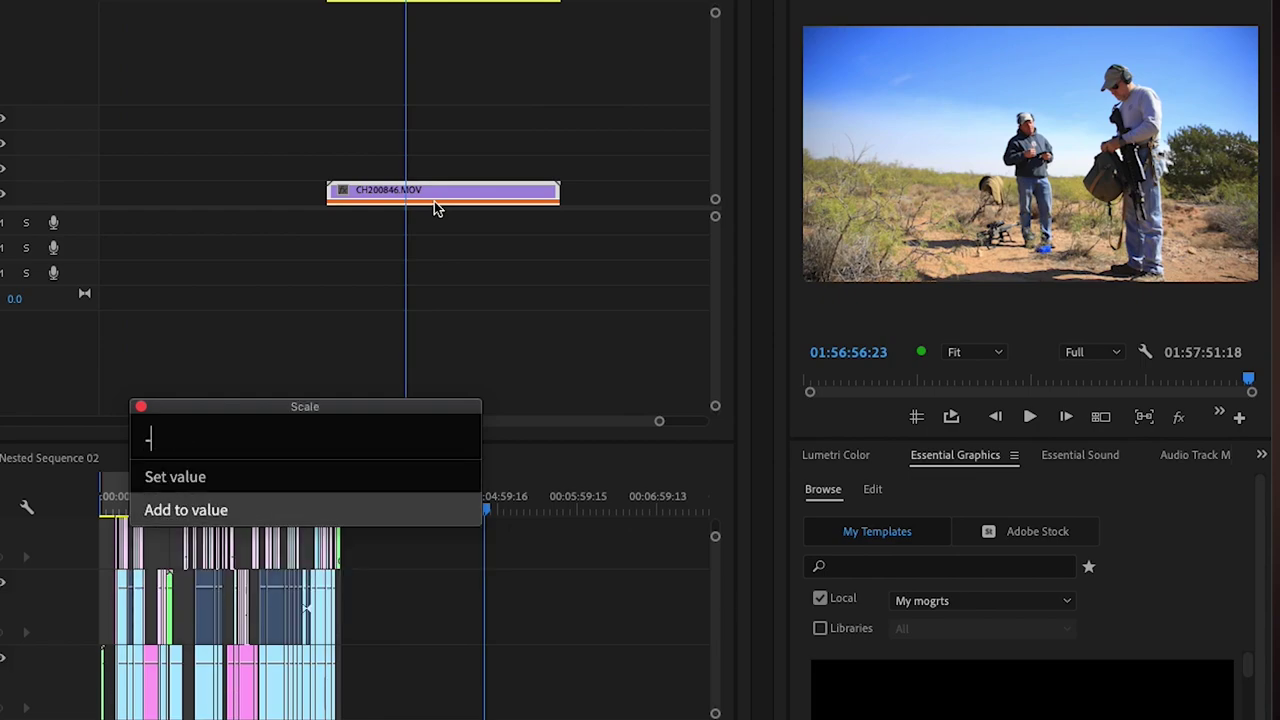
pyautogui.press('Return')
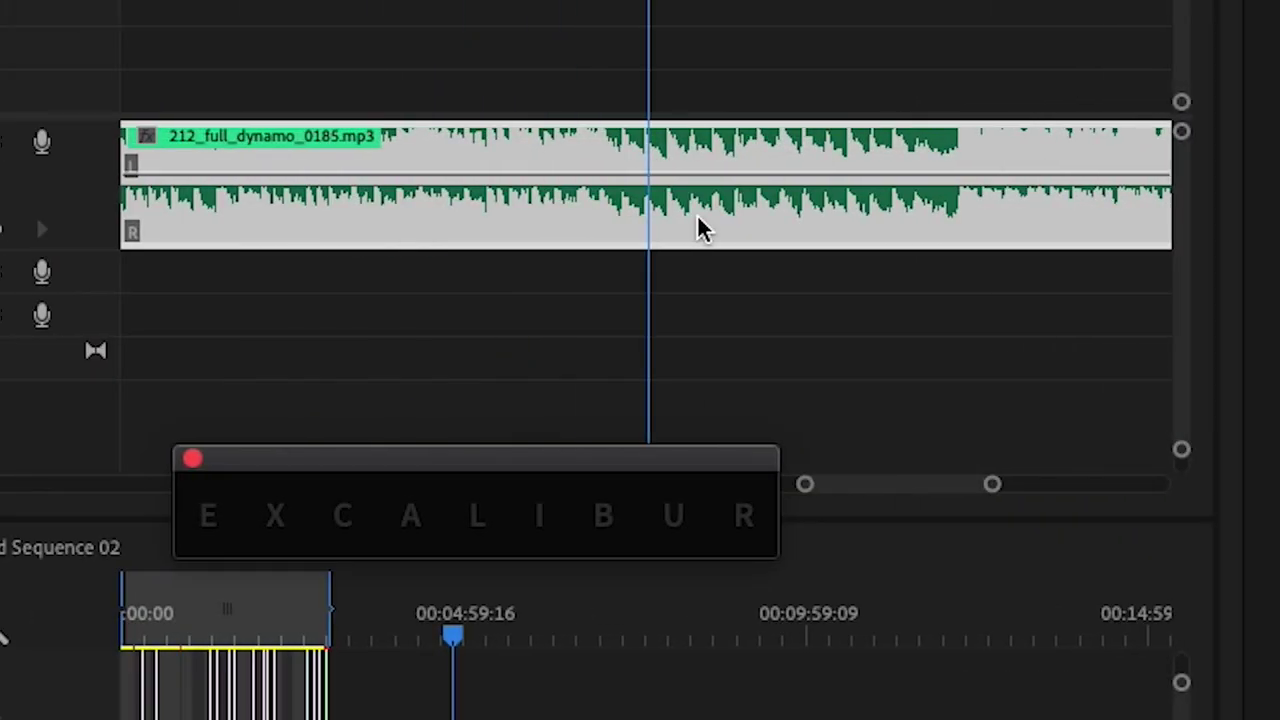
# Set the volume of the 212_full_dynamo_0185.mp3 clip to -15 with Excalibur and play past that point.
pyautogui.write('volume')
pyautogui.press('Return')
pyautogui.write('-10')
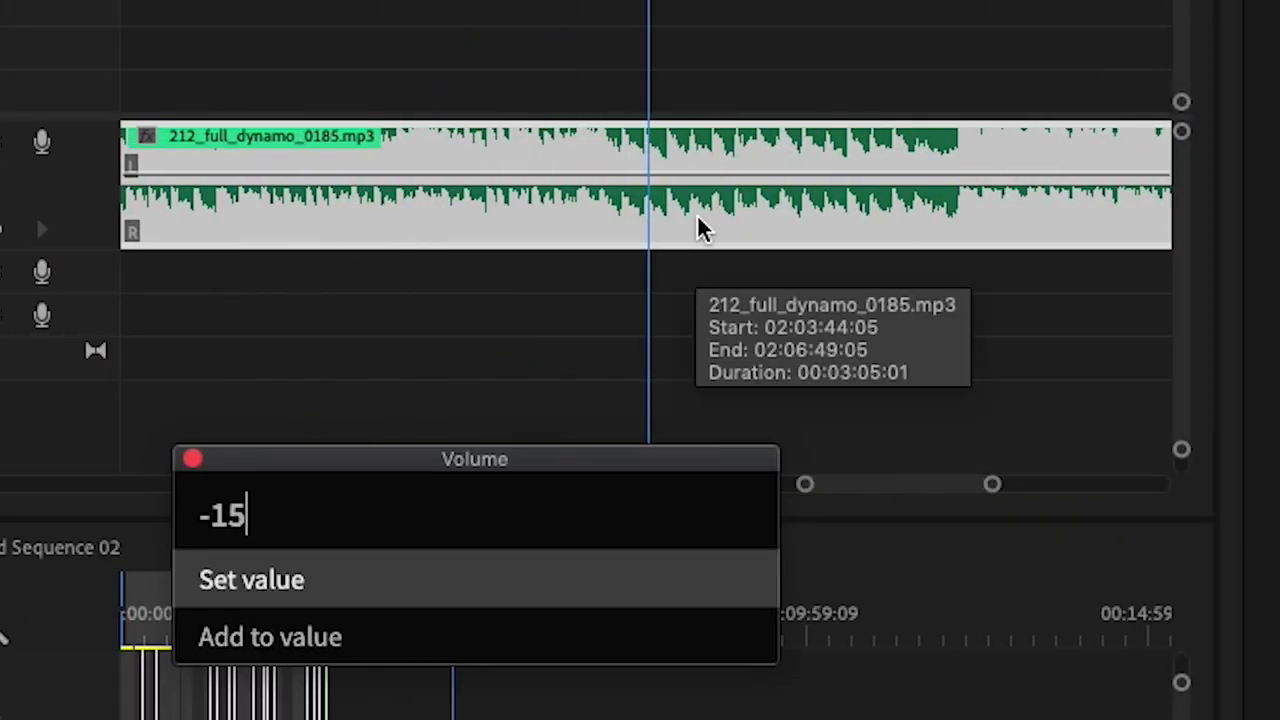
pyautogui.press('Return')
pyautogui.press('space')
pyautogui.press('space')
# Change the music clip's volume at the new playhead position with Excalibur's Volume command.
pyautogui.hotkey('ctrl', 'space')
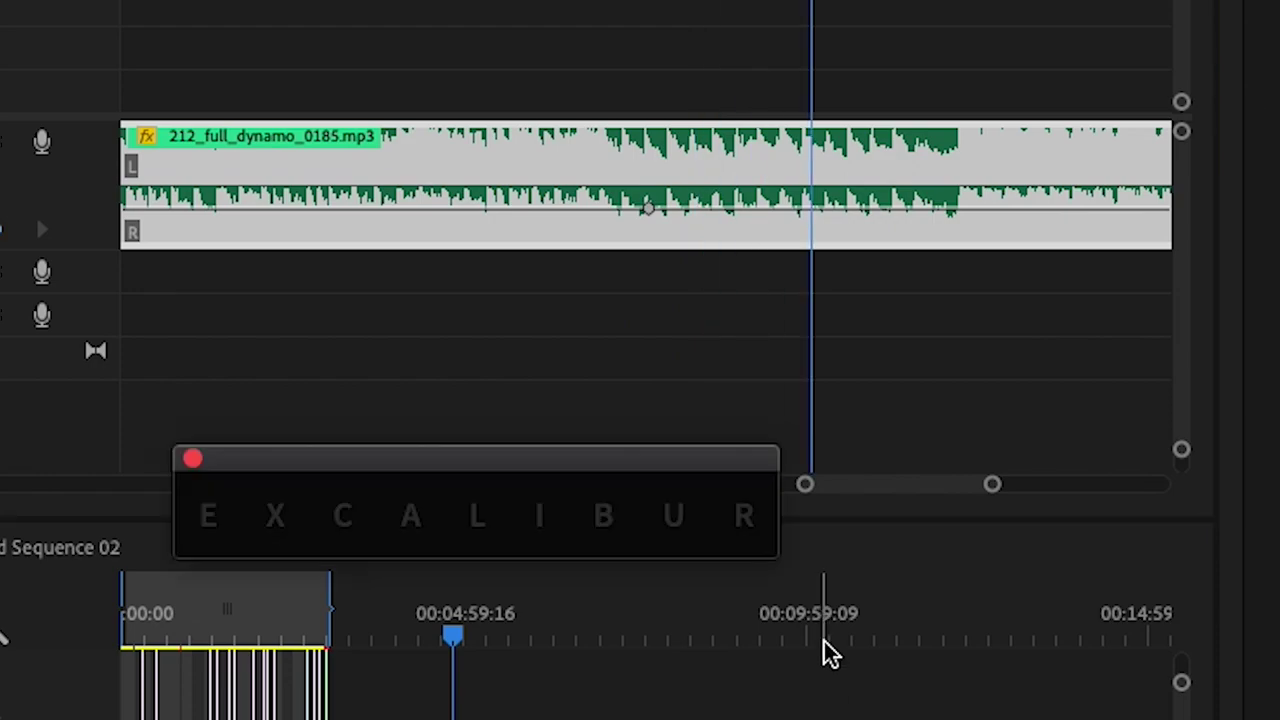
pyautogui.write('volume')
pyautogui.press('Return')
pyautogui.press('Return')
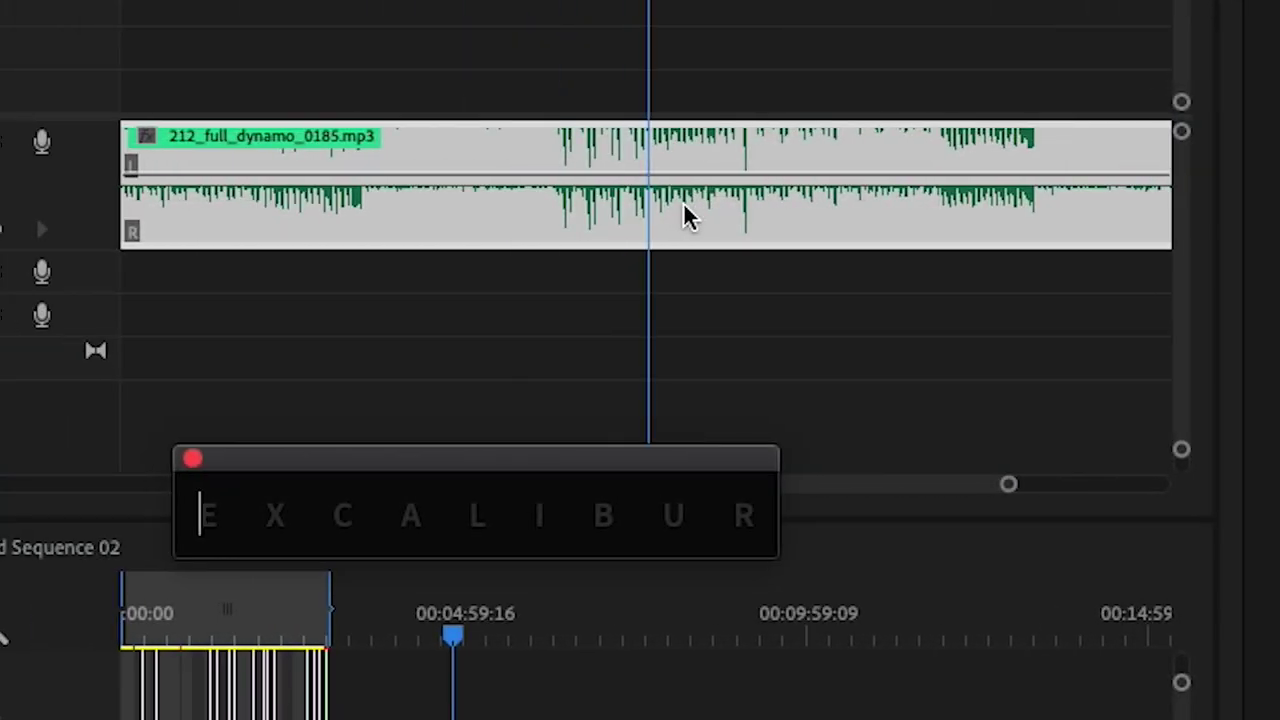
# Apply a volume value of 15 to the selected 212_full_dynamo_0185.mp3 clip with Excalibur.
pyautogui.write('volu')
pyautogui.press('Return')
pyautogui.write('15')
pyautogui.press('Return')
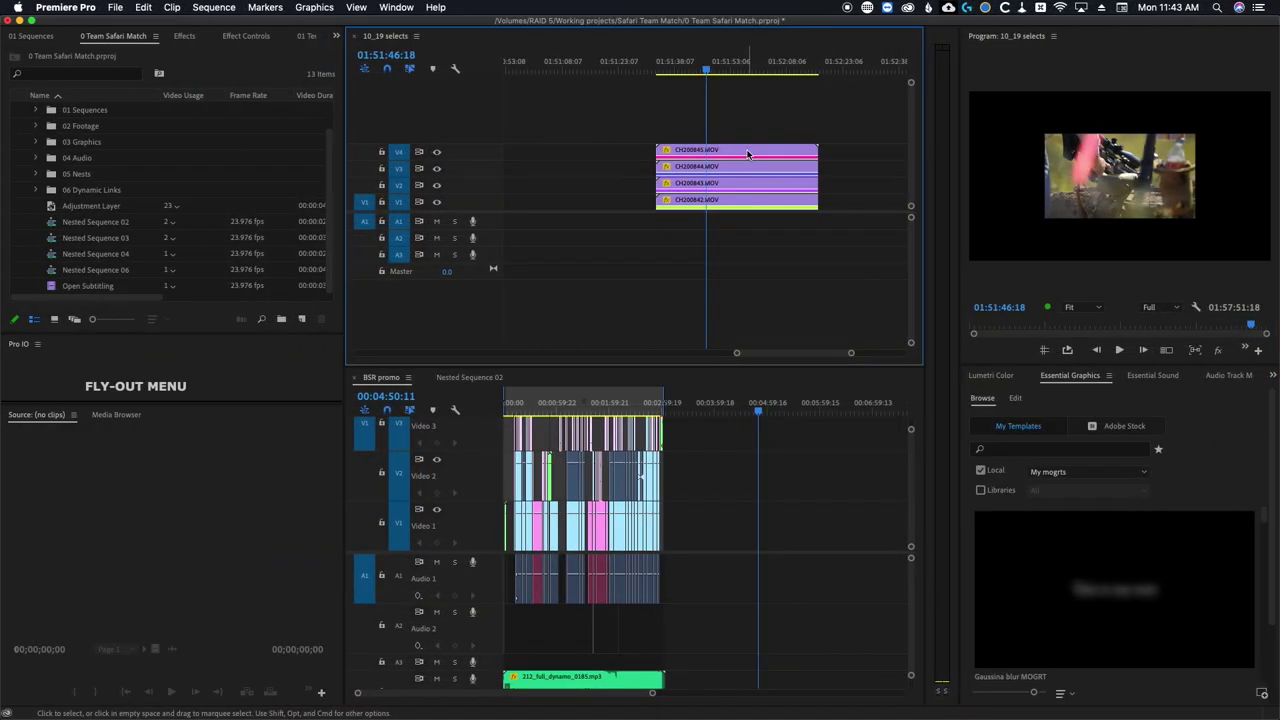
# Disable the upper three stacked clips one by one to preview the shots beneath, and re-enable them.
pyautogui.click(747, 149)
pyautogui.press('shift+super+e')
pyautogui.click(748, 168)
pyautogui.press('shift+super+e')
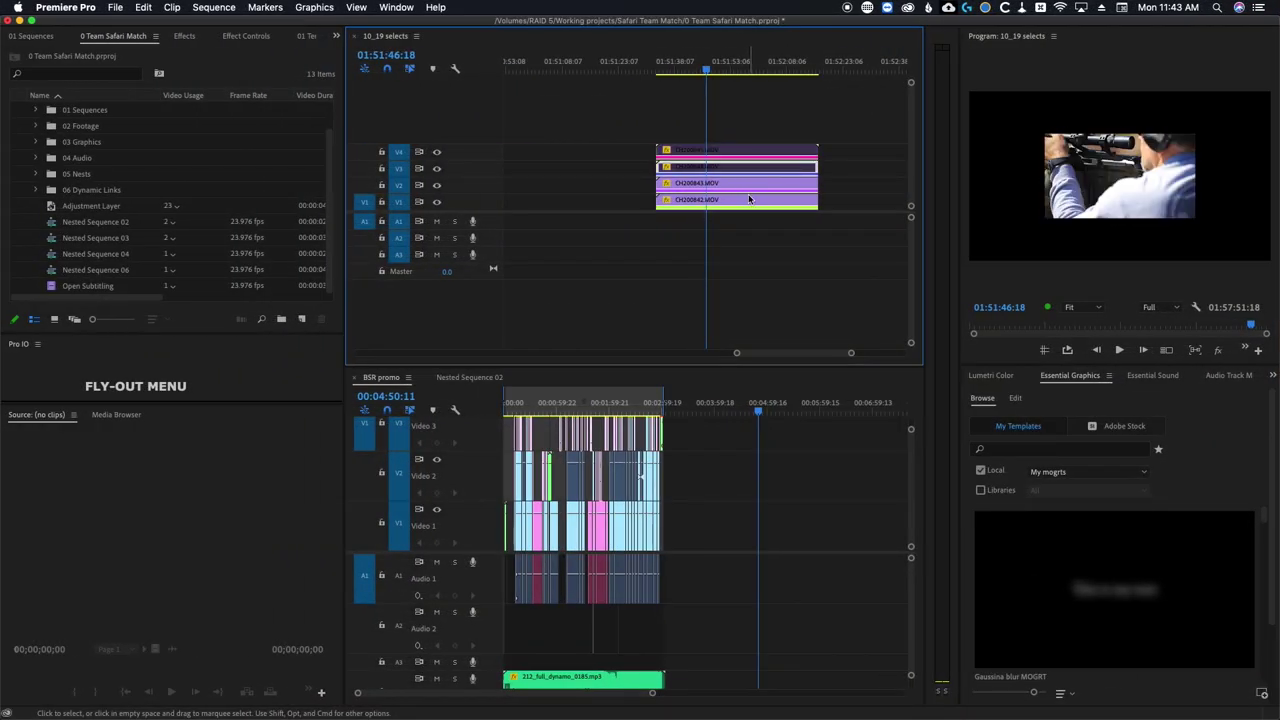
pyautogui.click(748, 184)
pyautogui.press('shift+super+e')
pyautogui.press('shift+super+e')
pyautogui.click(748, 168)
pyautogui.press('shift+super+e')
pyautogui.click(748, 151)
pyautogui.press('shift+super+e')
# Select all four stacked clips in the 10_19 selects sequence and set their scale to 100 with Excalibur.
pyautogui.moveTo(764, 120); pyautogui.dragTo(727, 216)
pyautogui.hotkey('ctrl', 'space')
pyautogui.write('scale')
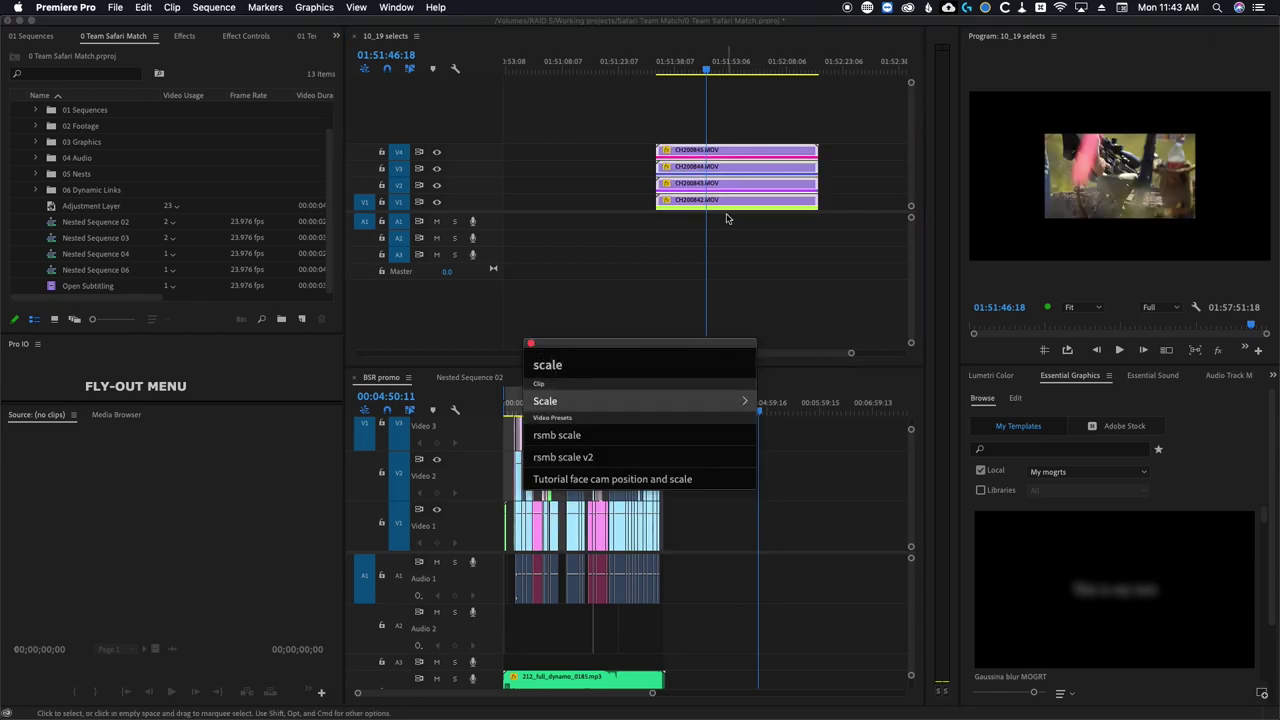
pyautogui.press('Return')
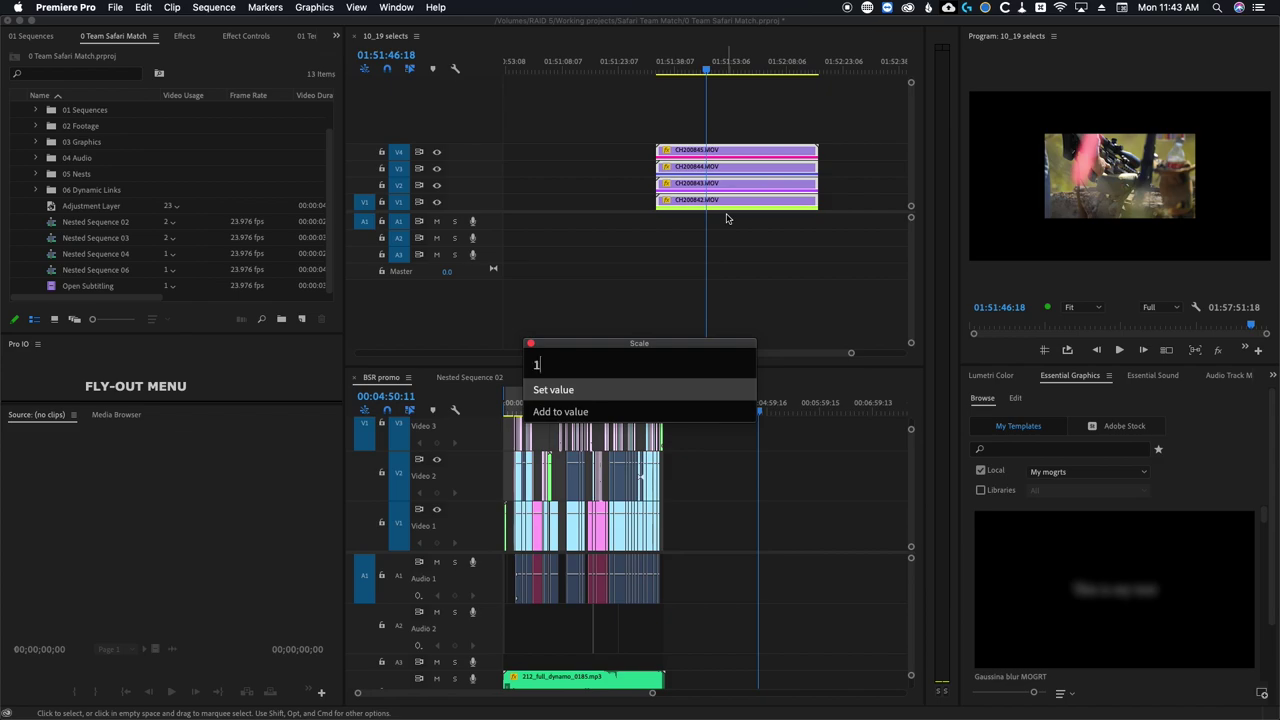
pyautogui.press('Return')
# Toggle the stacked clips off and back on to check the new scale of each shot.
pyautogui.click(738, 150)
pyautogui.hotkey('shift', 'e')
pyautogui.click(738, 166)
pyautogui.hotkey('shift', 'e')
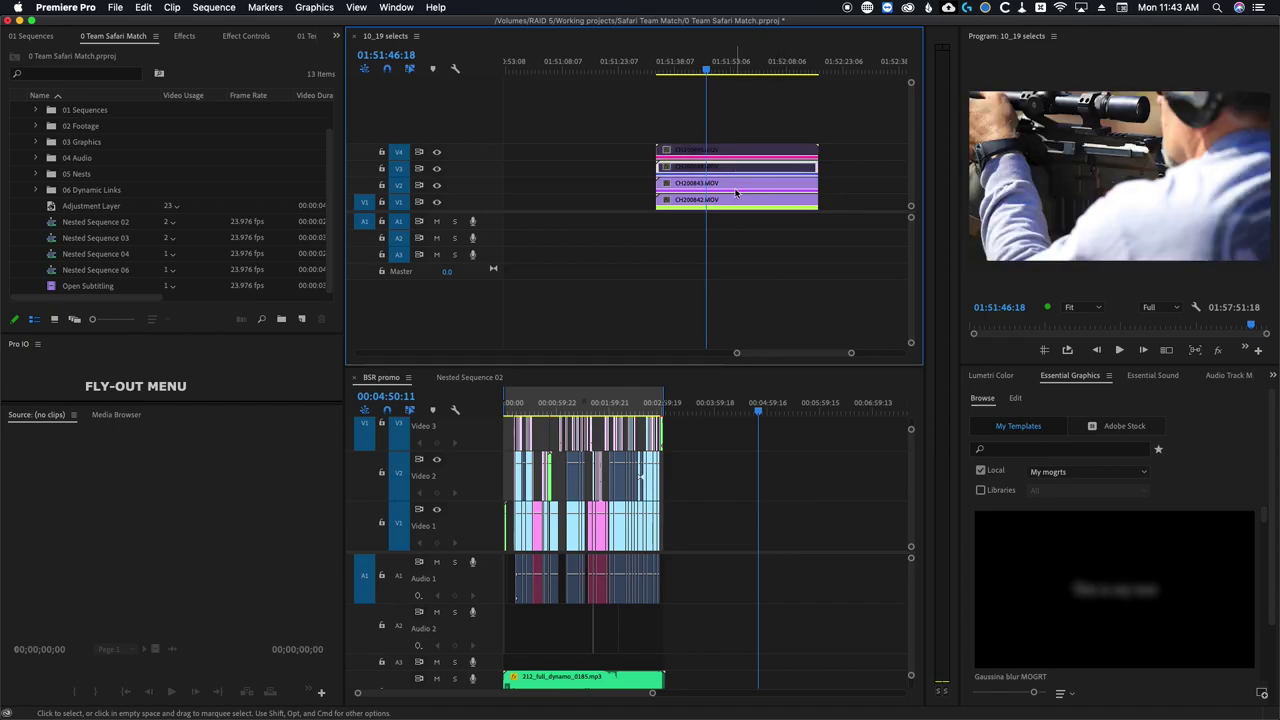
pyautogui.click(735, 185)
pyautogui.hotkey('shift', 'e')
pyautogui.hotkey('shift', 'e')
pyautogui.click(737, 167)
pyautogui.hotkey('shift', 'e')
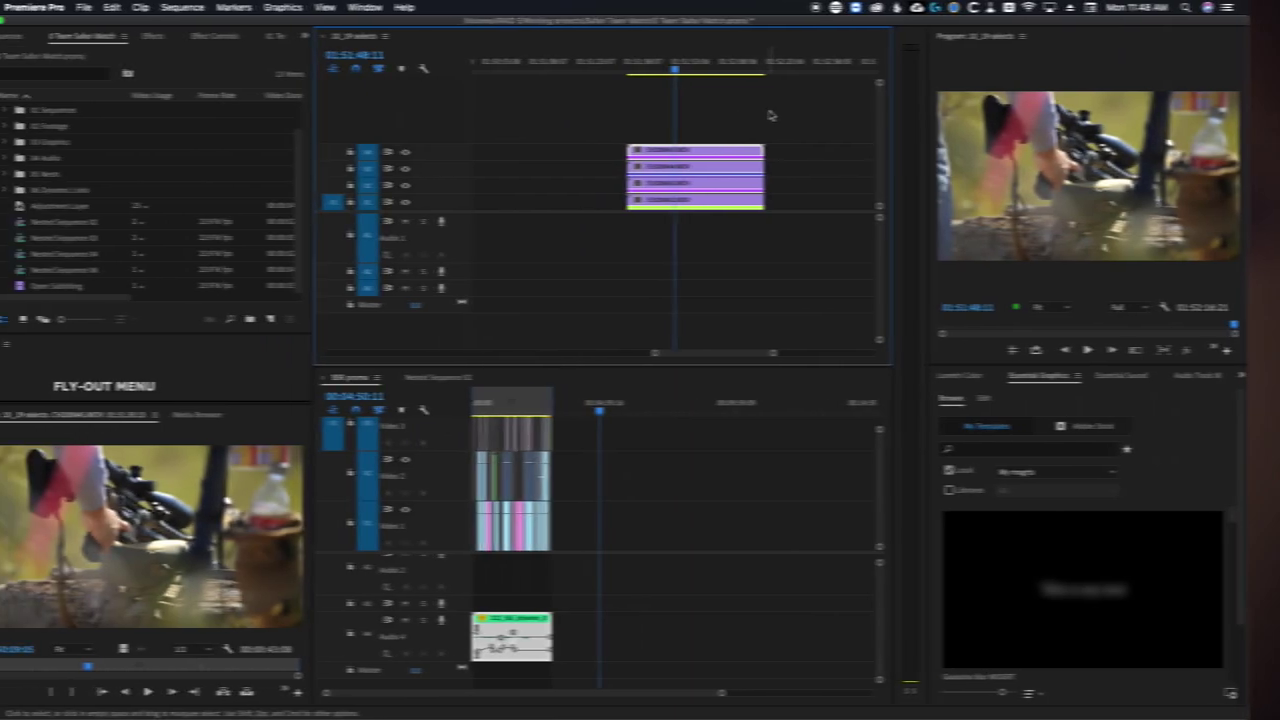
# Select all four stacked clips in the 10_19 selects sequence and inspect their shared settings in Effect Controls.
pyautogui.moveTo(802, 110); pyautogui.dragTo(660, 300)
pyautogui.click(230, 36)
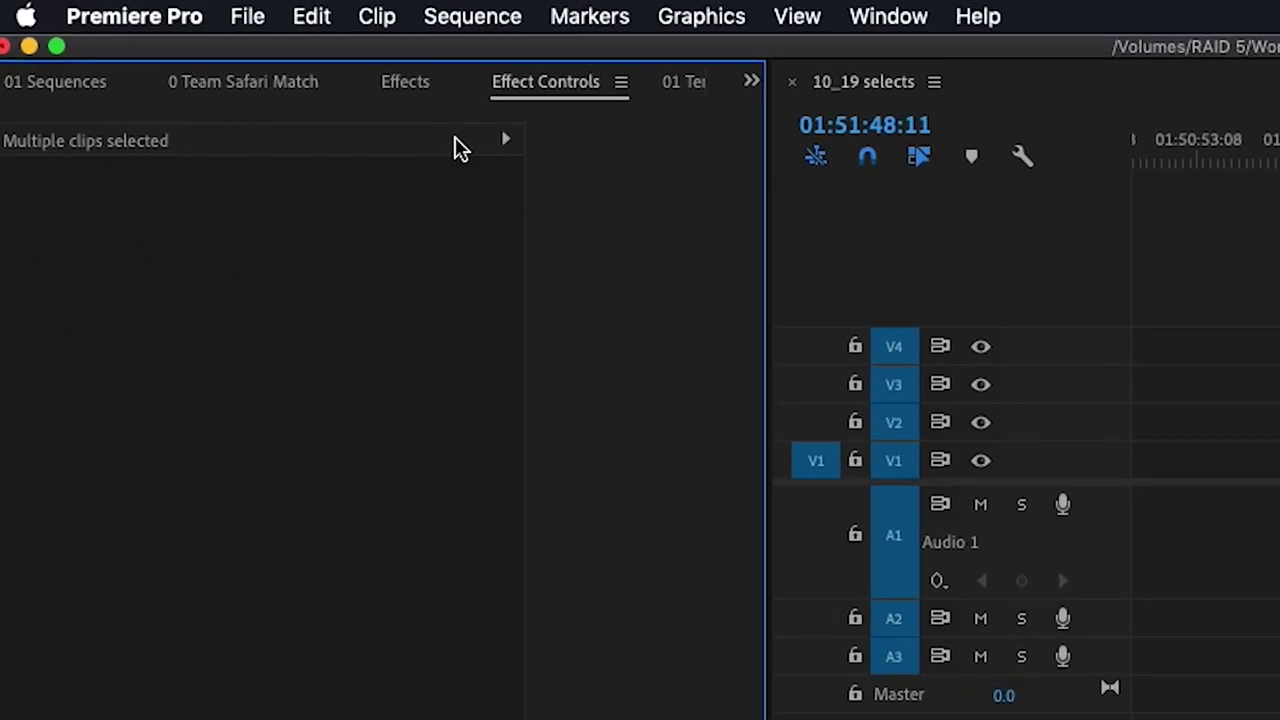
pyautogui.click(505, 141)
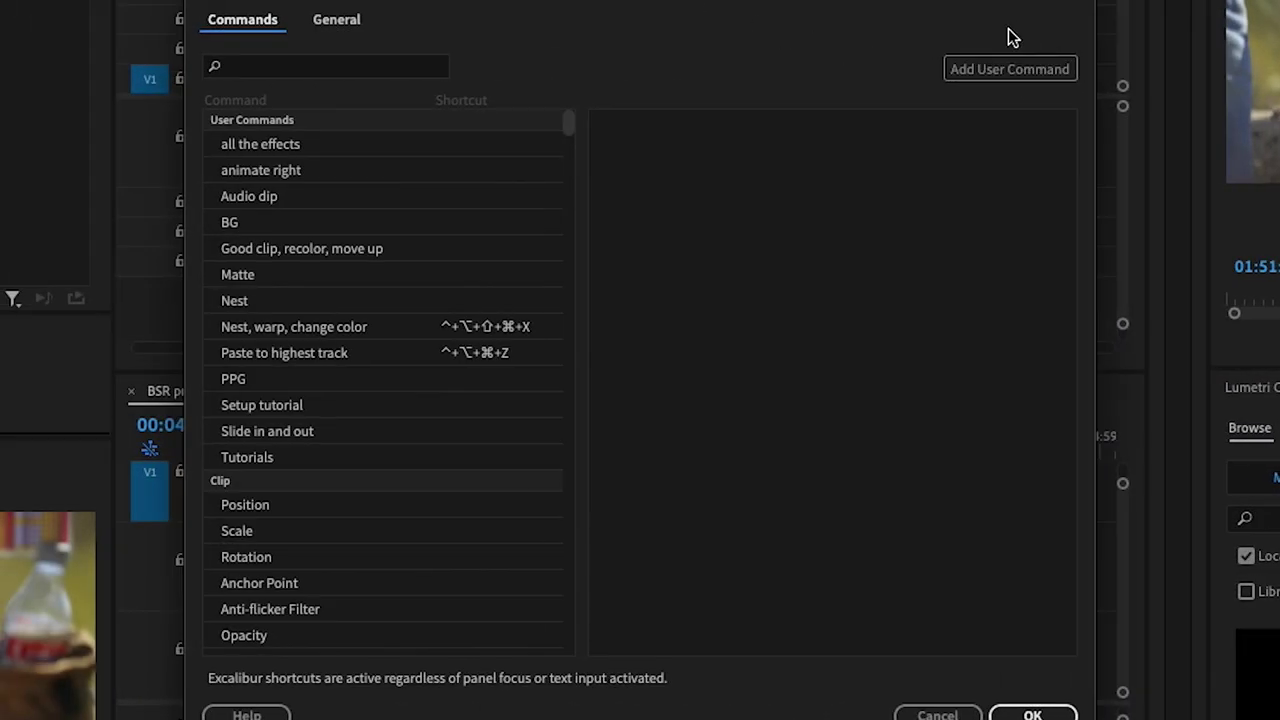
# Create an Excalibur user command named Scale -10% that adds -10% to the clip scale, and assign it the shortcut ⌃+⌥+⌘+D.
pyautogui.click(997, 72)
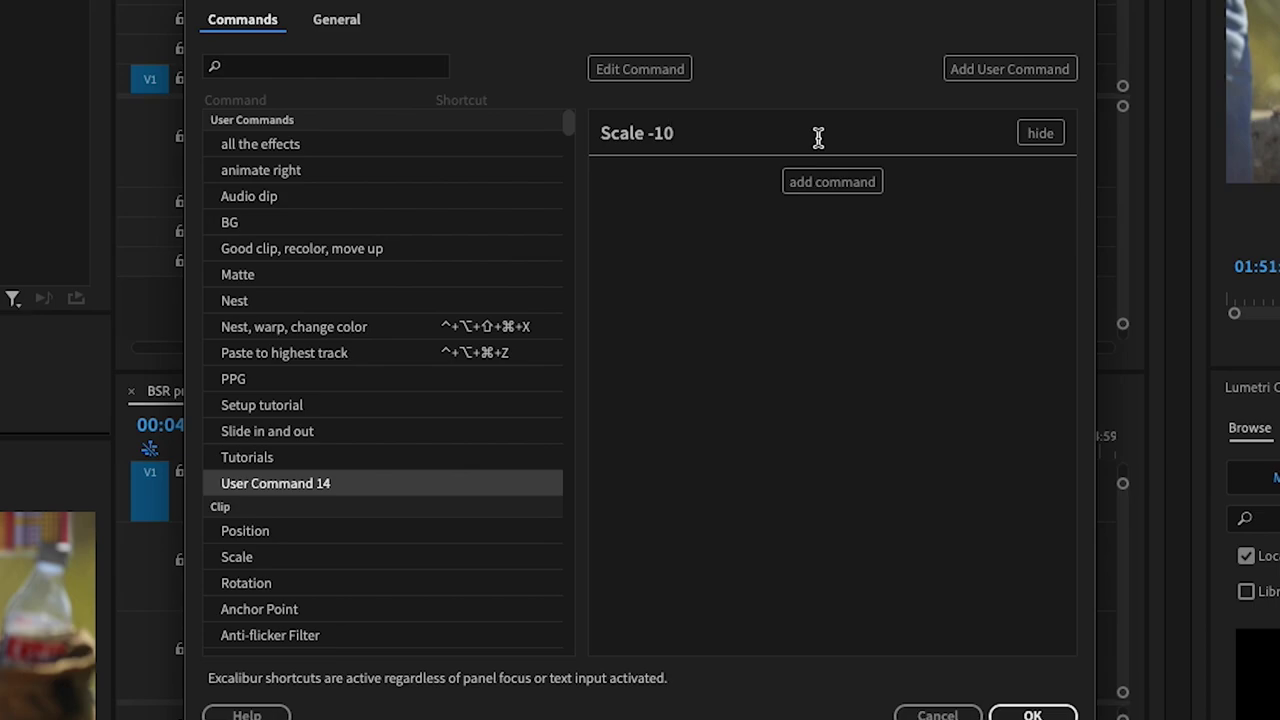
pyautogui.click(818, 182)
pyautogui.write('scale')
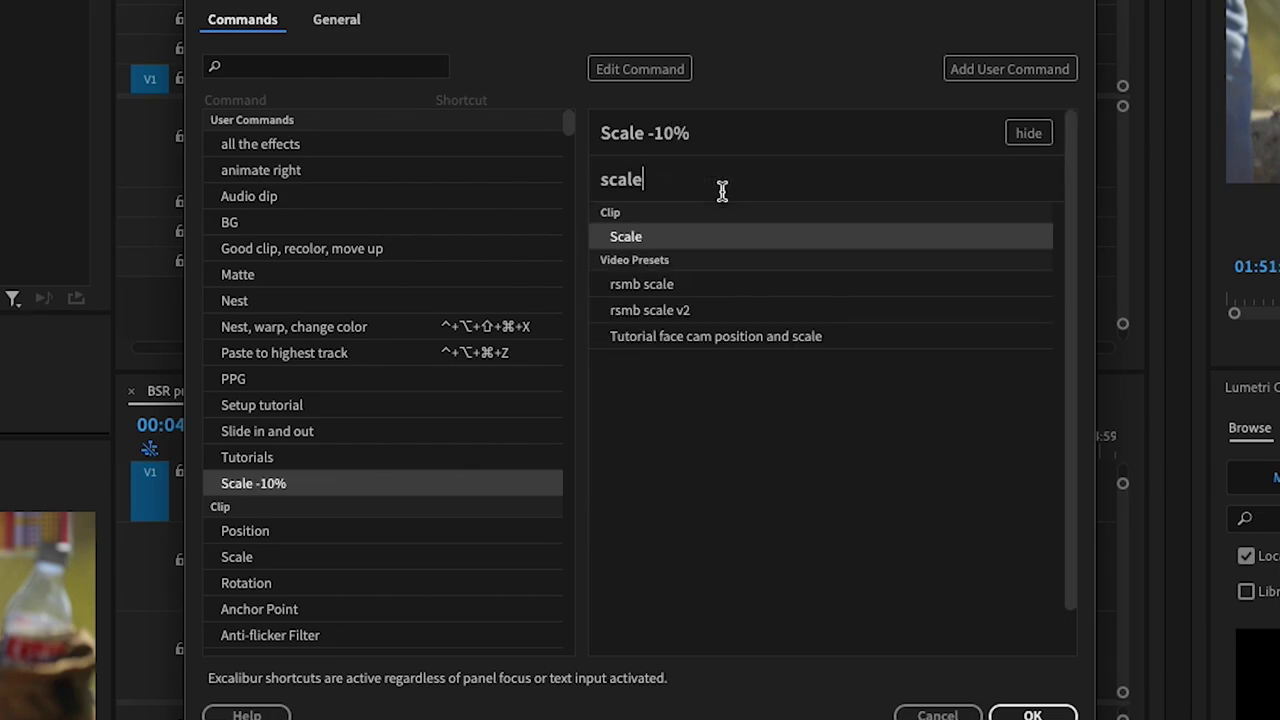
pyautogui.click(680, 240)
pyautogui.click(706, 213)
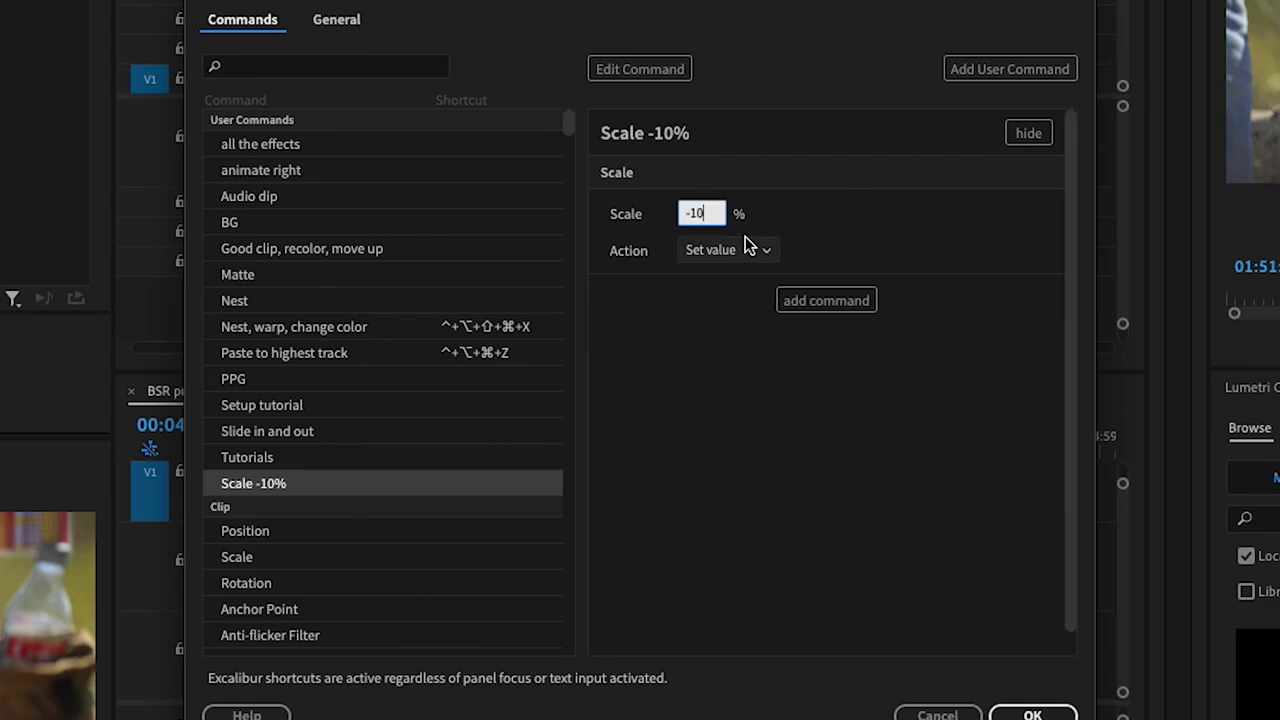
pyautogui.click(768, 252)
pyautogui.click(733, 300)
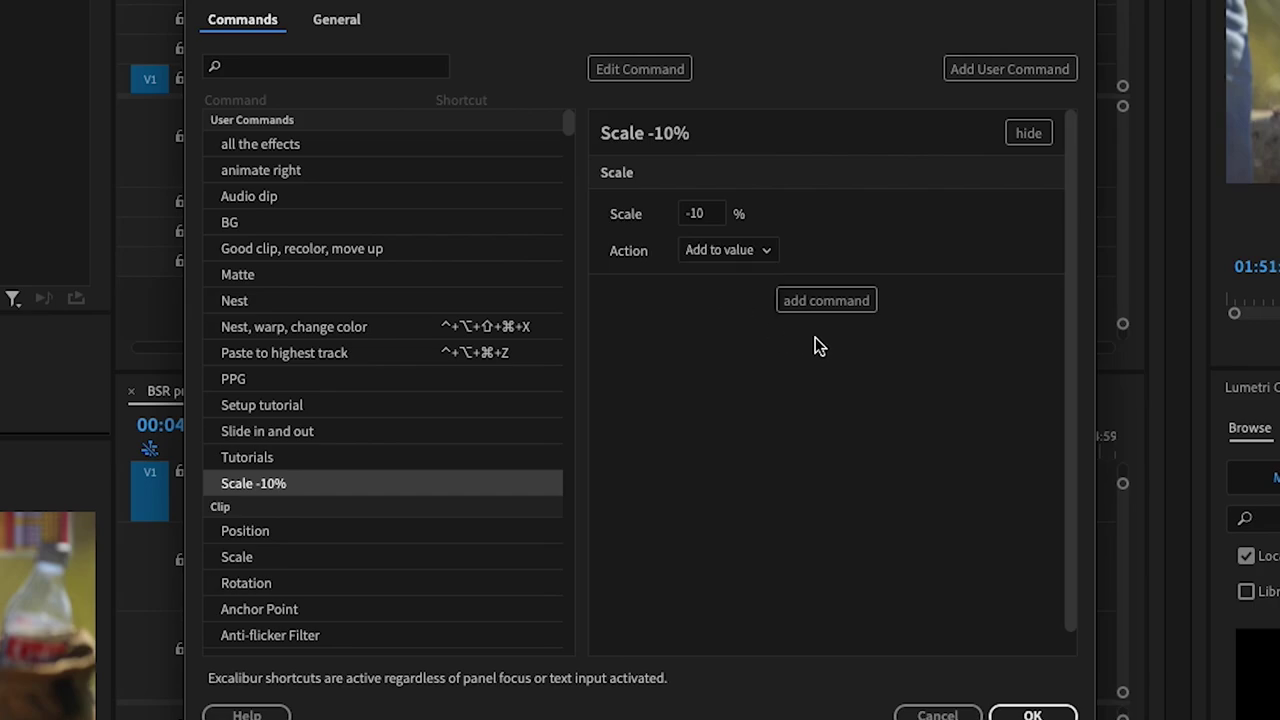
pyautogui.click(482, 481)
pyautogui.press('ctrl+alt+super+d')
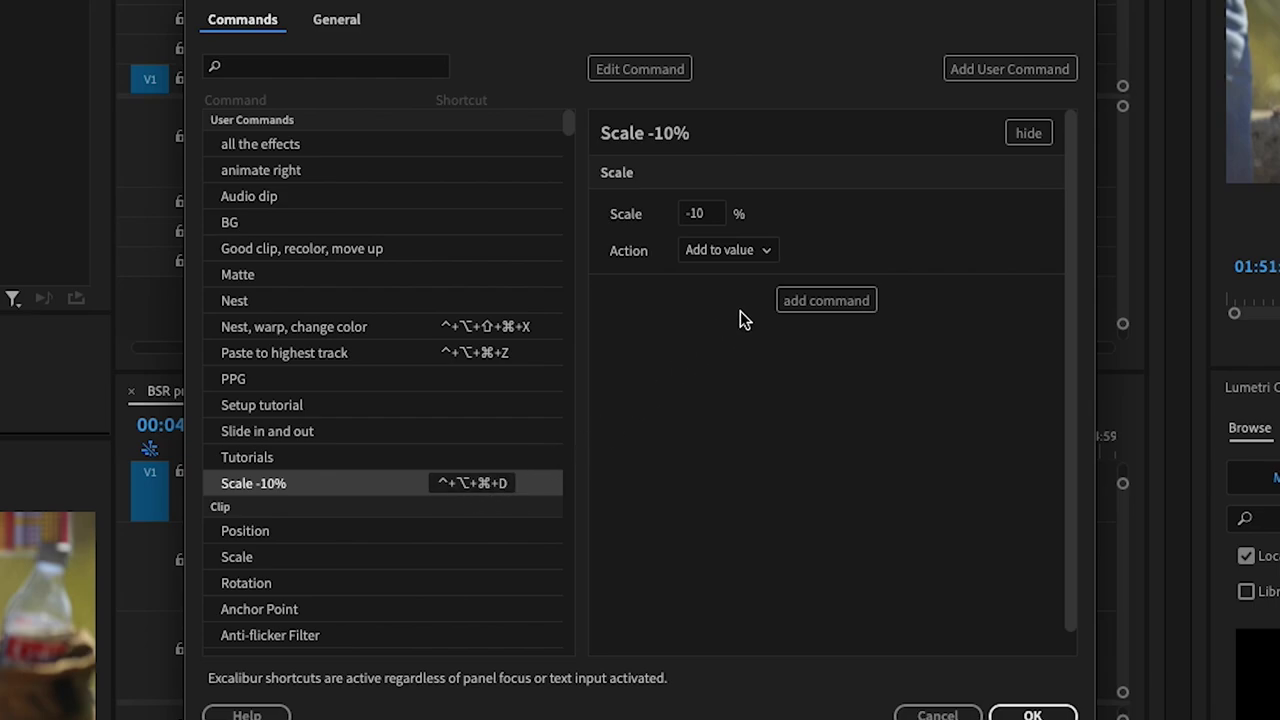
# Create a second user command named Scale 10% that adds 10% to the clip scale, and assign it the shortcut ⌃+⌥+⌘+F.
pyautogui.click(1005, 72)
pyautogui.write('Scale 1-')
pyautogui.write('cale 10%')
pyautogui.click(815, 177)
pyautogui.write('10')
pyautogui.click(749, 251)
pyautogui.click(749, 272)
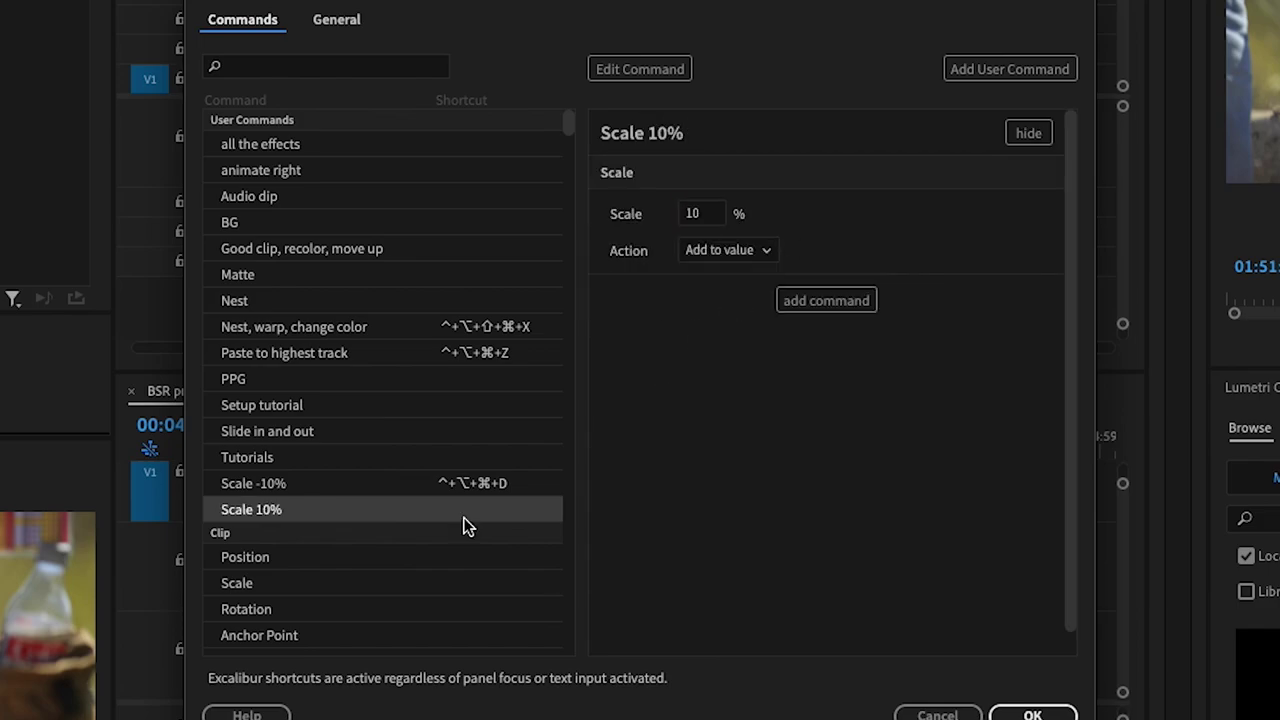
pyautogui.press('ctrl+alt+super+f')
# Compare the Scale -10% and Scale 10% user commands and save the Excalibur settings.
pyautogui.click(352, 486)
pyautogui.click(339, 508)
pyautogui.click(340, 484)
pyautogui.click(338, 509)
pyautogui.click(1020, 712)
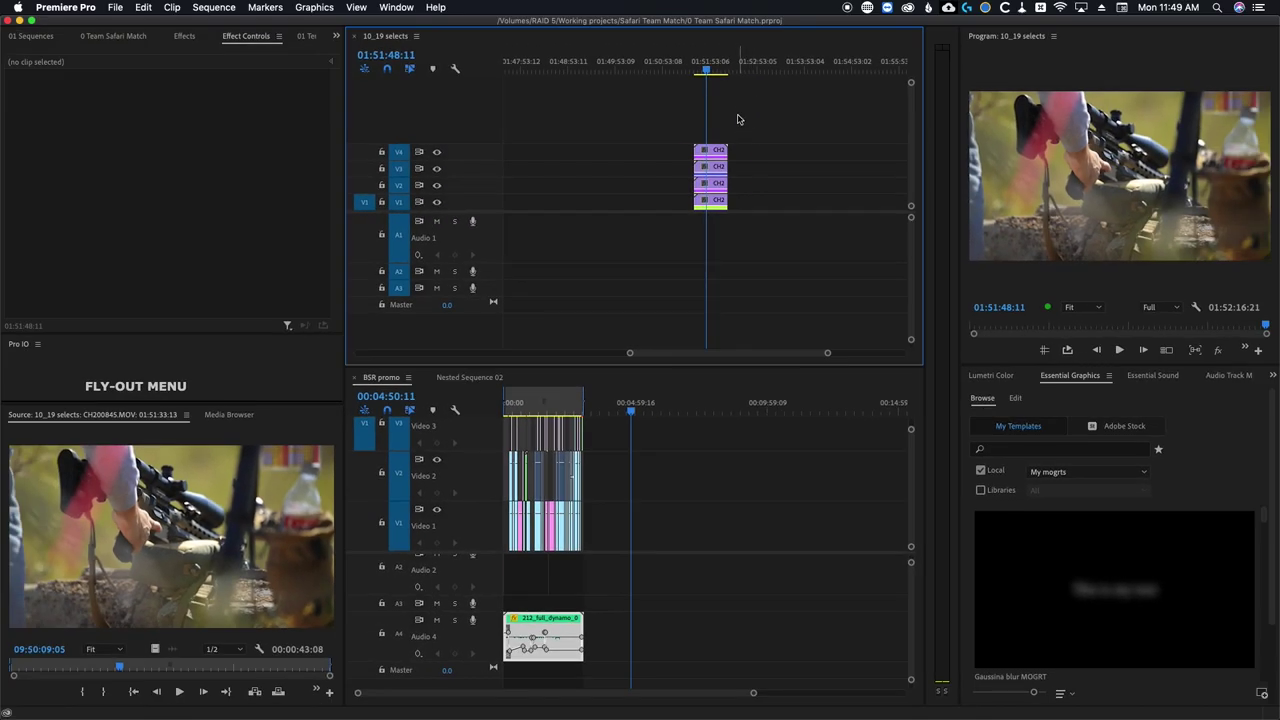
# Select the topmost clip CH200845.MOV and enlarge its scale to 180 with the Scale 10% user command.
pyautogui.press('=')
pyautogui.click(723, 151)
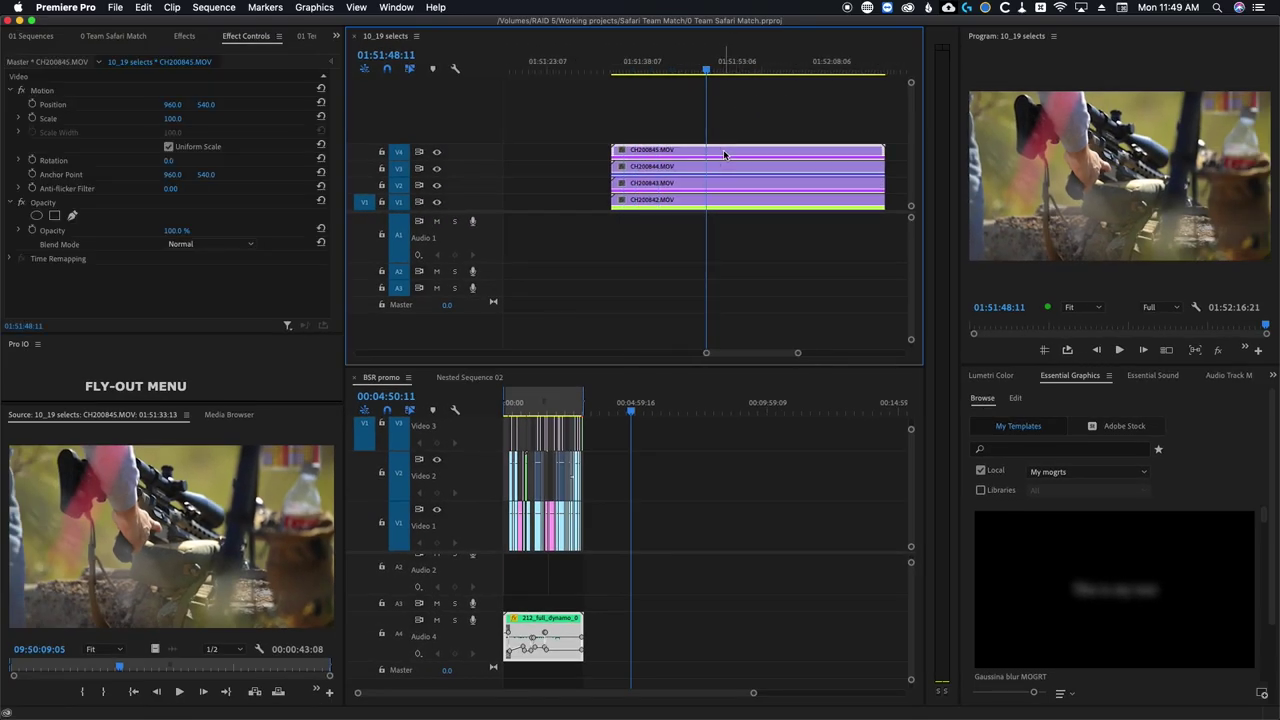
pyautogui.press('ctrl+alt+super+f')
pyautogui.press('ctrl+alt+super+f')
pyautogui.press('ctrl+alt+super+f')
pyautogui.press('ctrl+alt+super+f')
pyautogui.press('ctrl+alt+super+f')
pyautogui.press('ctrl+alt+super+f')
pyautogui.press('ctrl+alt+super+f')
pyautogui.press('ctrl+alt+super+f')
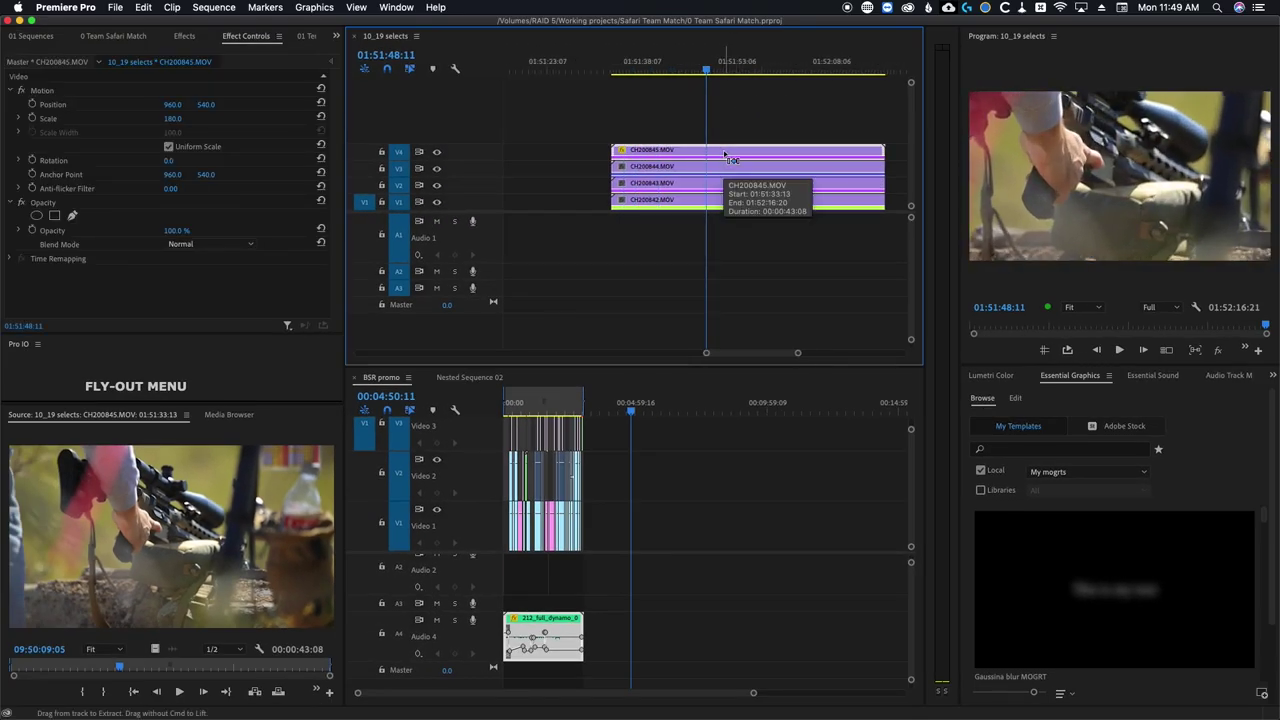
# Shrink the CH200845.MOV clip by repeatedly running the Scale -10% user command.
pyautogui.press('ctrl+alt+super+d')
pyautogui.press('ctrl+alt+super+d')
pyautogui.press('ctrl+alt+super+d')
pyautogui.press('ctrl+alt+super+d')
pyautogui.press('ctrl+alt+super+d')
pyautogui.press('ctrl+alt+super+d')
pyautogui.press('ctrl+alt+super+d')
pyautogui.press('ctrl+alt+super+d')
pyautogui.press('ctrl+alt+super+d')
pyautogui.press('ctrl+alt+super+d')
pyautogui.press('ctrl+alt+super+d')
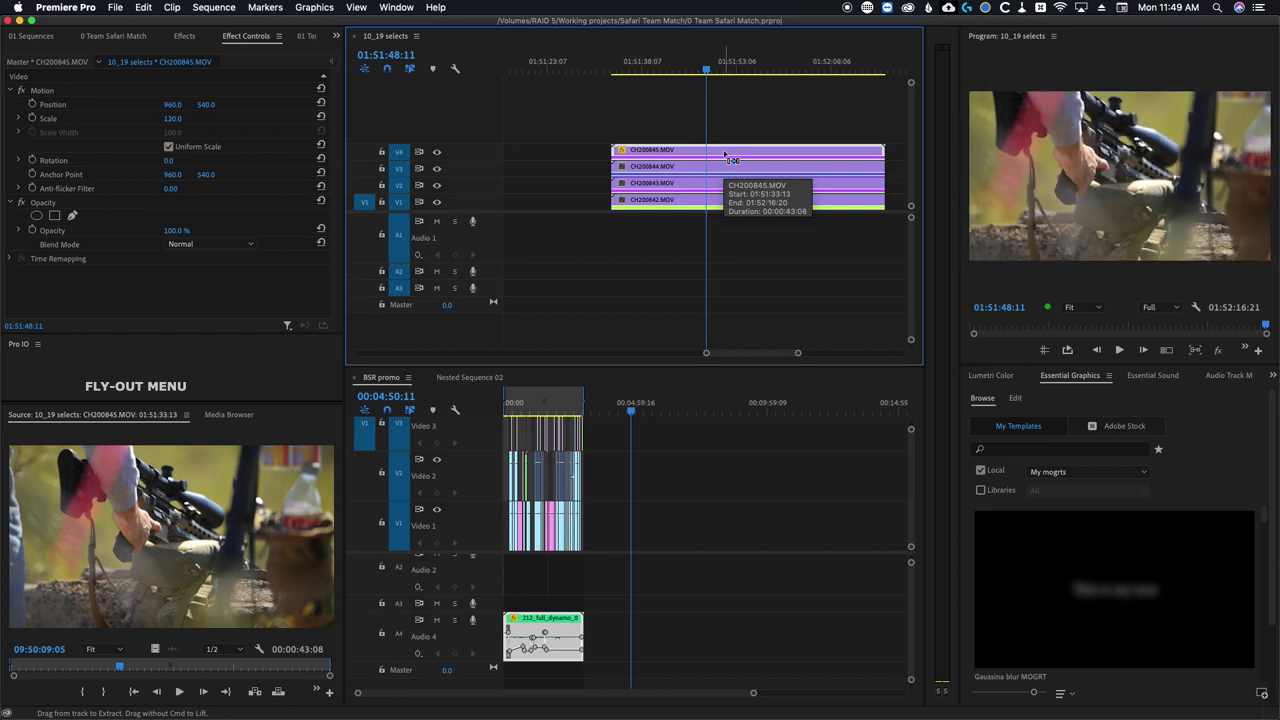
pyautogui.press('ctrl+alt+super+d')
pyautogui.press('ctrl+alt+super+d')
pyautogui.press('ctrl+alt+super+d')
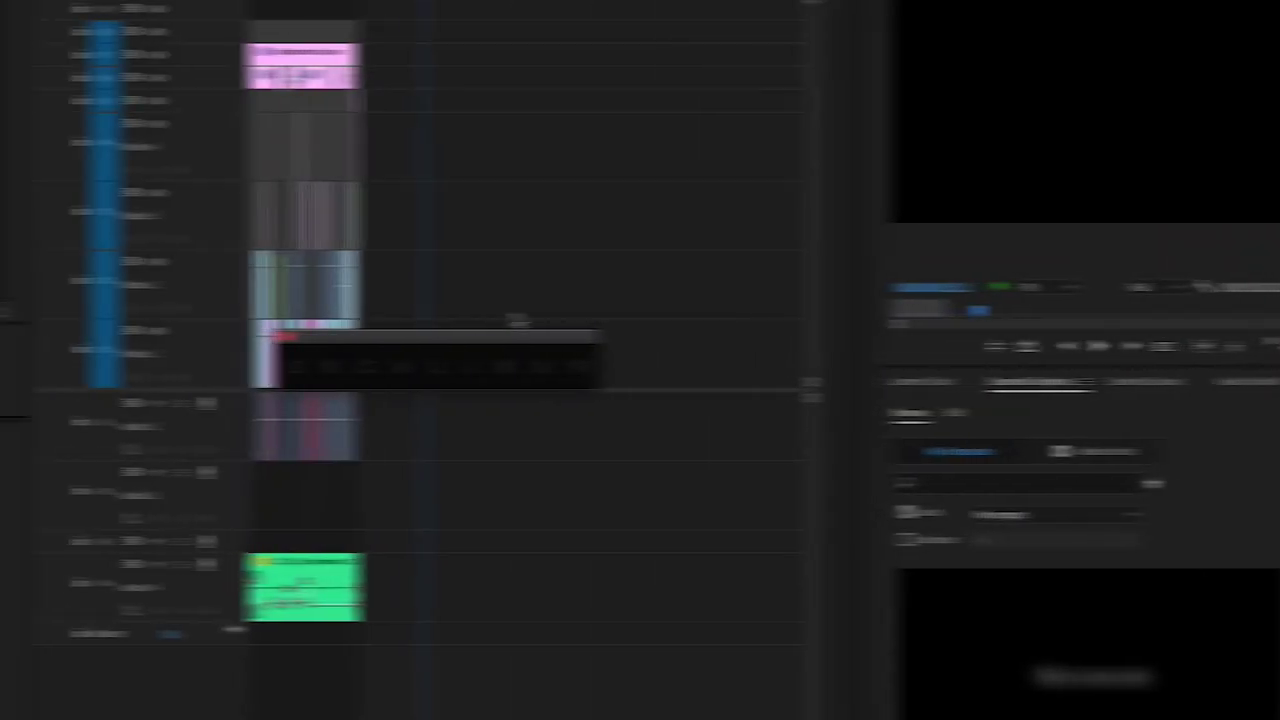
# Switch to the 2. Color Correction workspace with Excalibur's Change Workspace command, searching for it by its initials "c w".
pyautogui.write('change worksp')
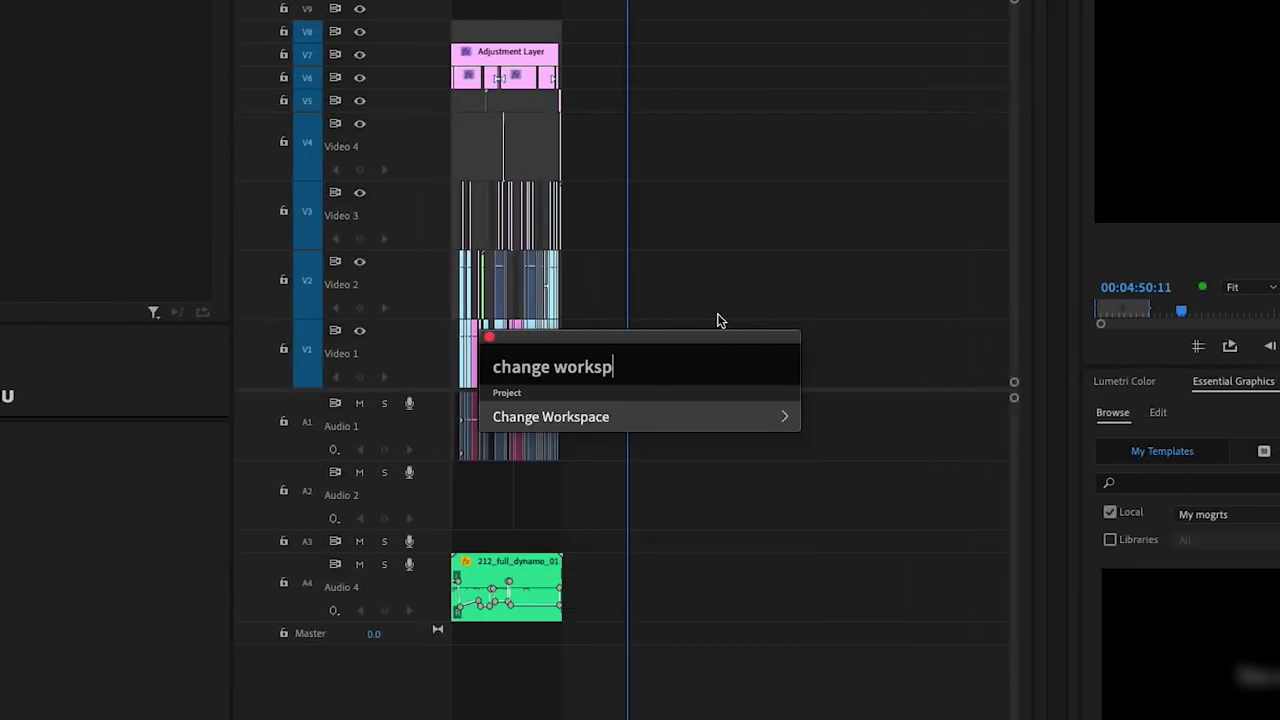
pyautogui.press('Escape')
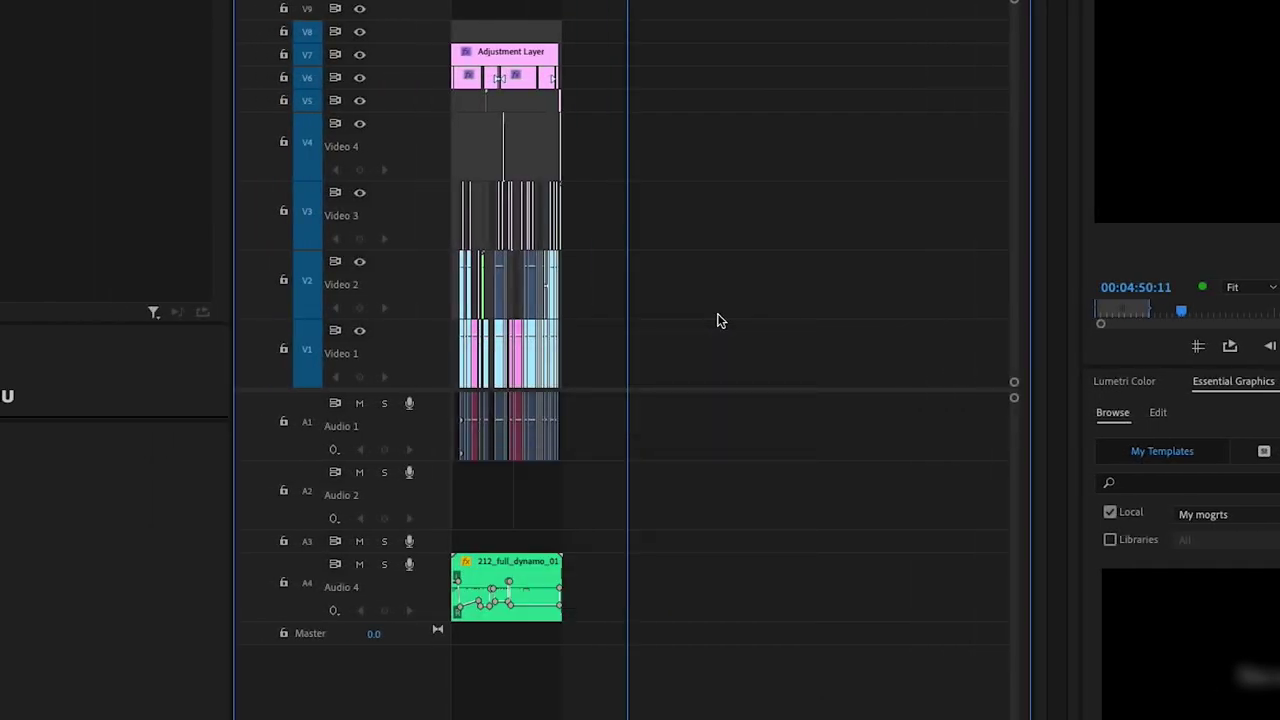
pyautogui.hotkey('ctrl', 'space')
pyautogui.write('c w')
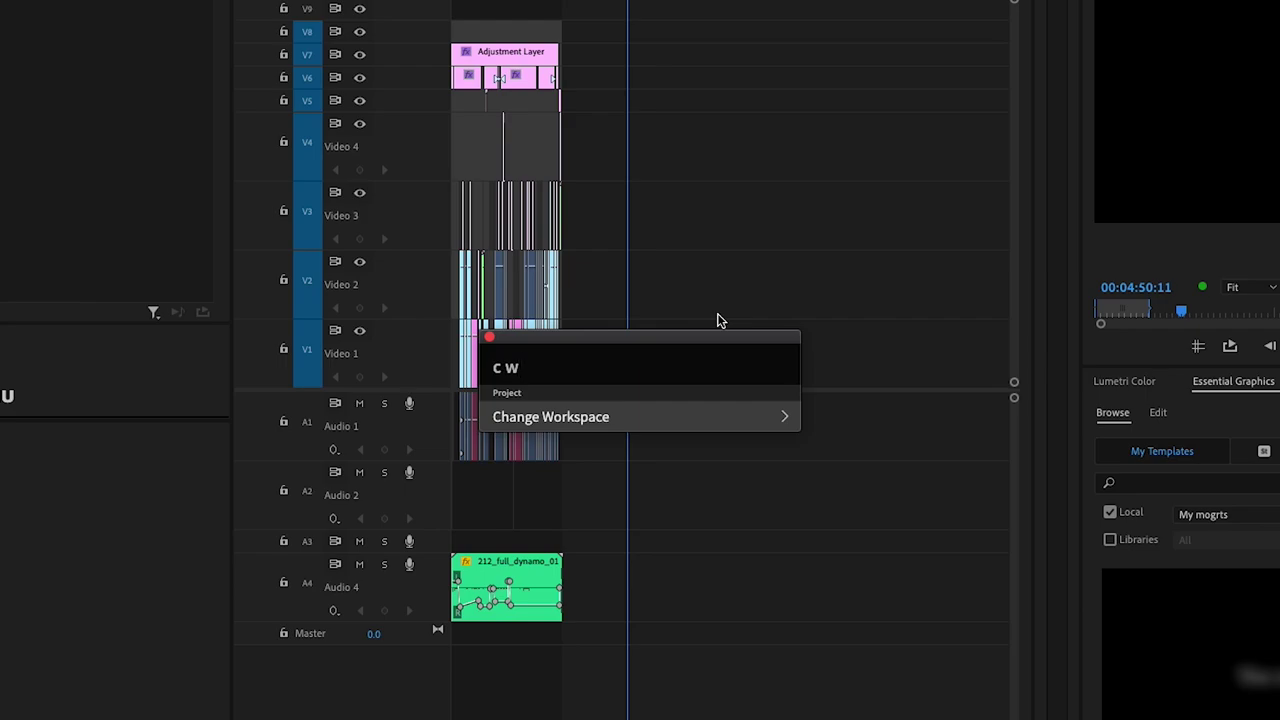
pyautogui.press('Return')
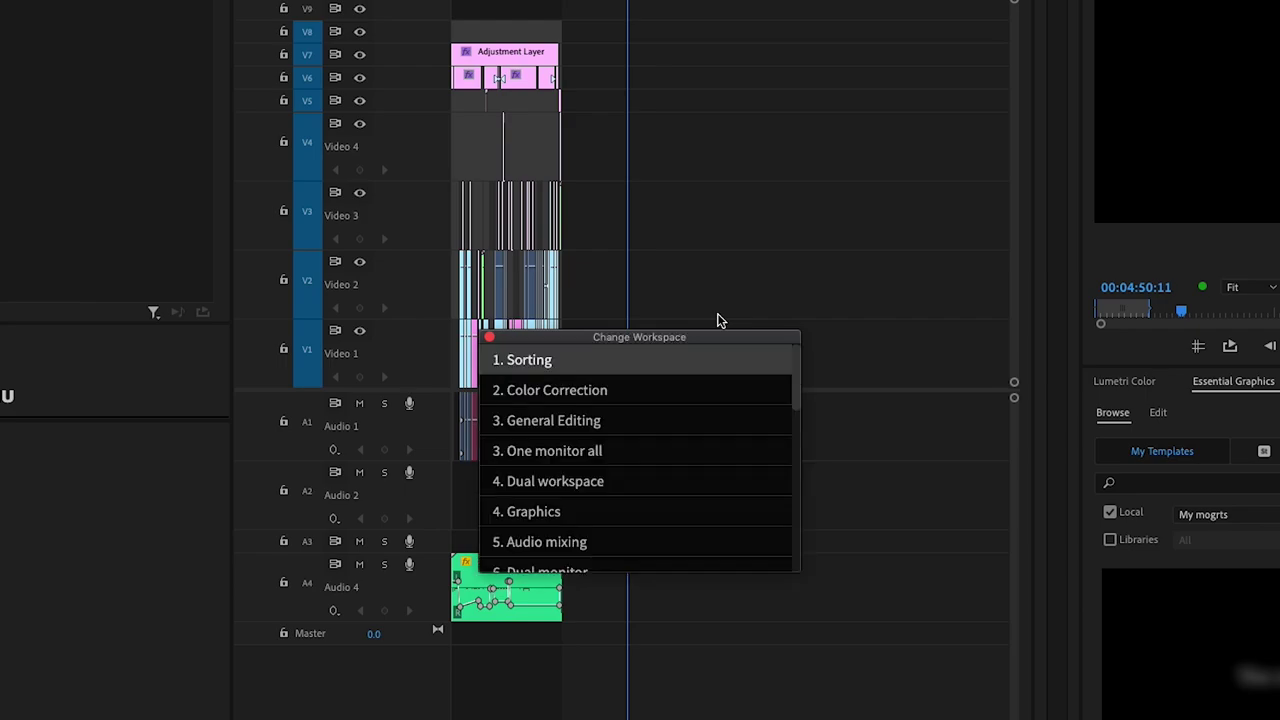
pyautogui.press('Down')
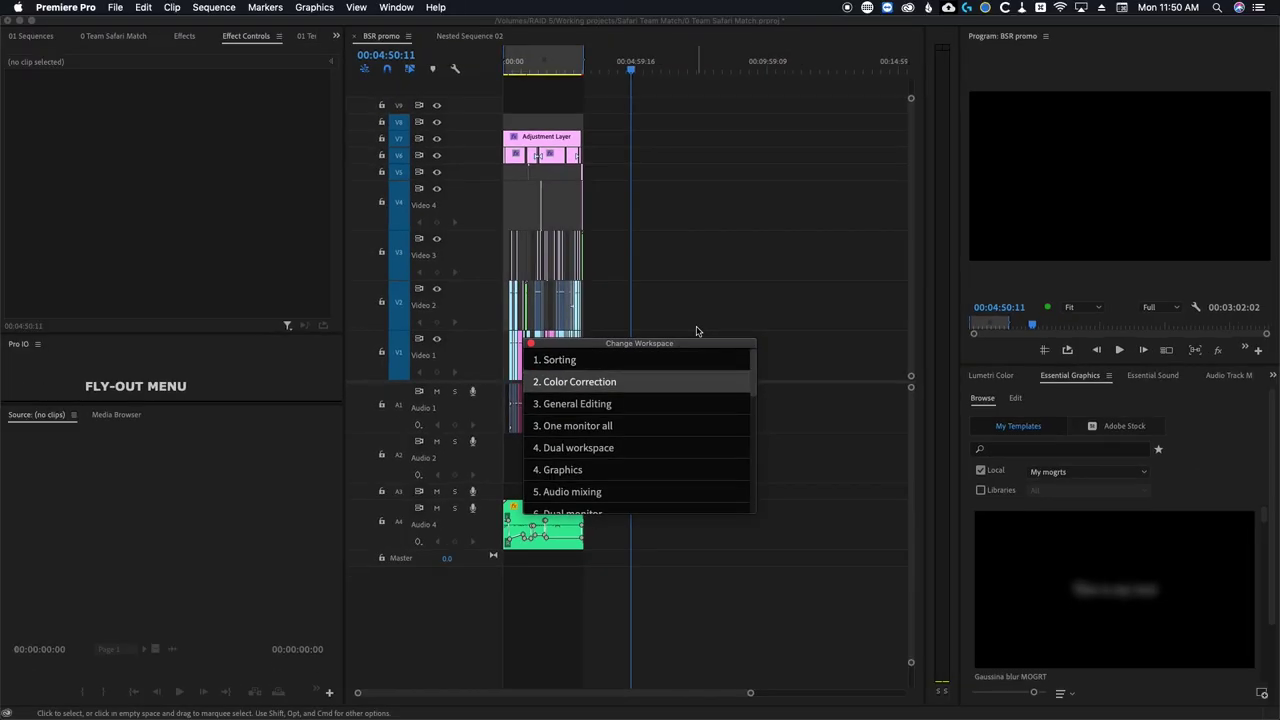
pyautogui.press('Return')
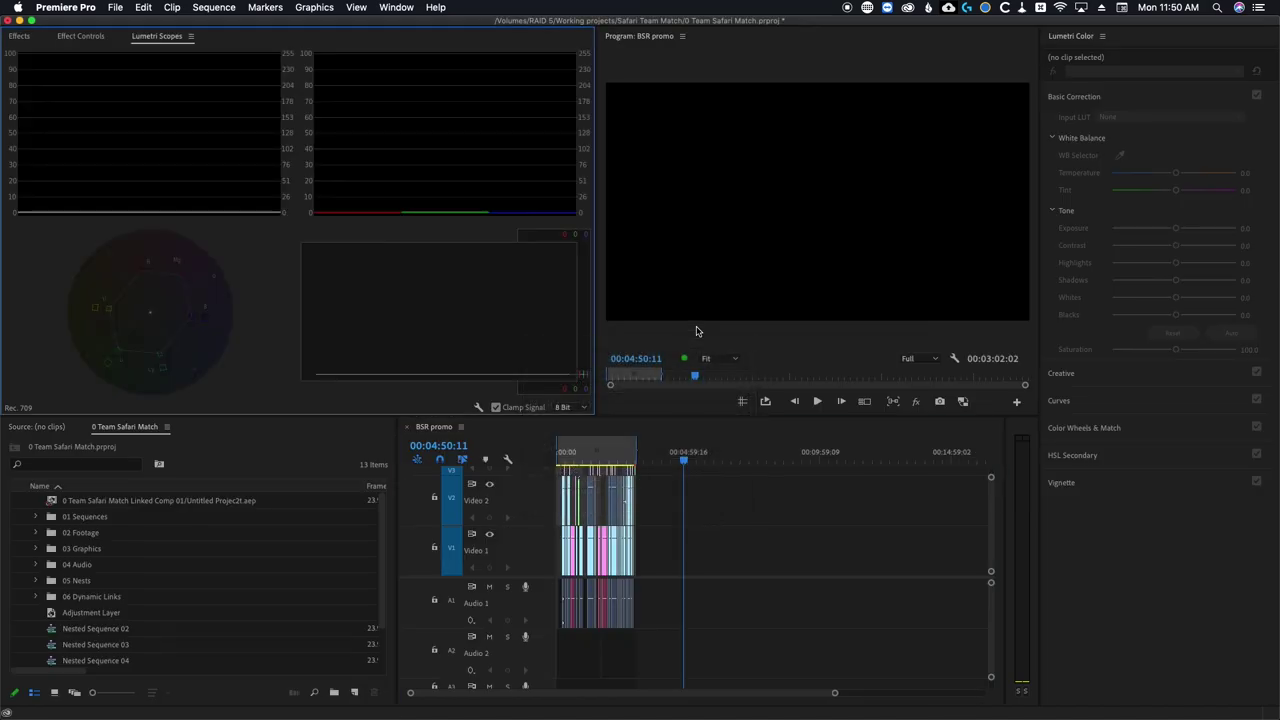
# Switch to the 1. Sorting workspace with Excalibur's Change Workspace command.
pyautogui.hotkey('ctrl', 'shift', 'x')
pyautogui.write('cw')
pyautogui.press('Return')
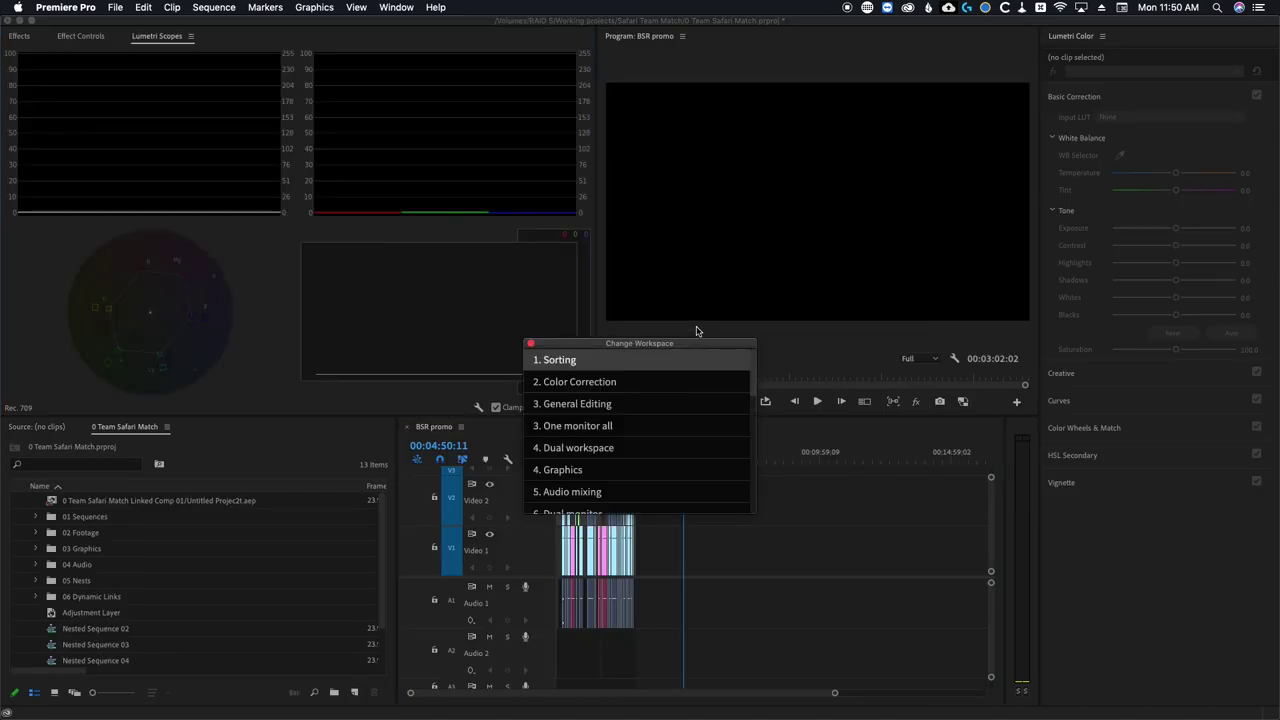
pyautogui.press('Return')
# Switch to the 3. General Editing workspace with Excalibur's Change Workspace command.
pyautogui.hotkey('ctrl', 'shift', 'x')
pyautogui.write('c ')
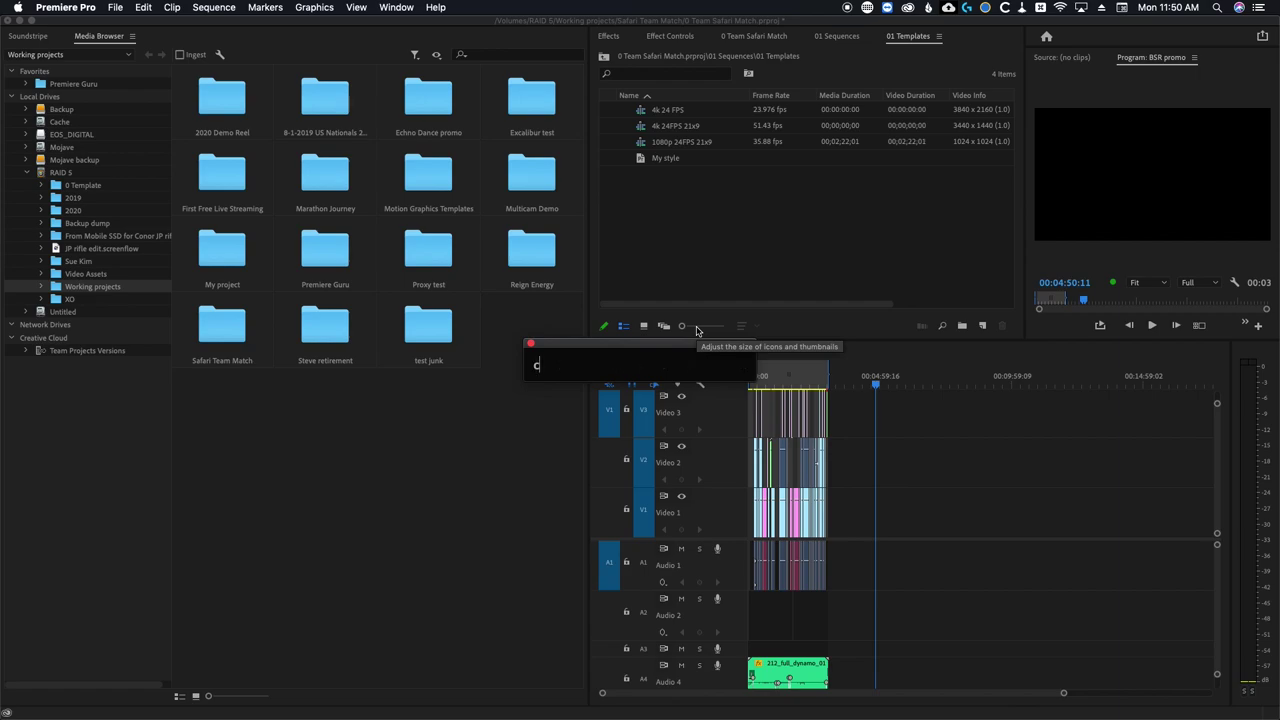
pyautogui.write('w')
pyautogui.press('Return')
pyautogui.press('Down')
pyautogui.press('Down')
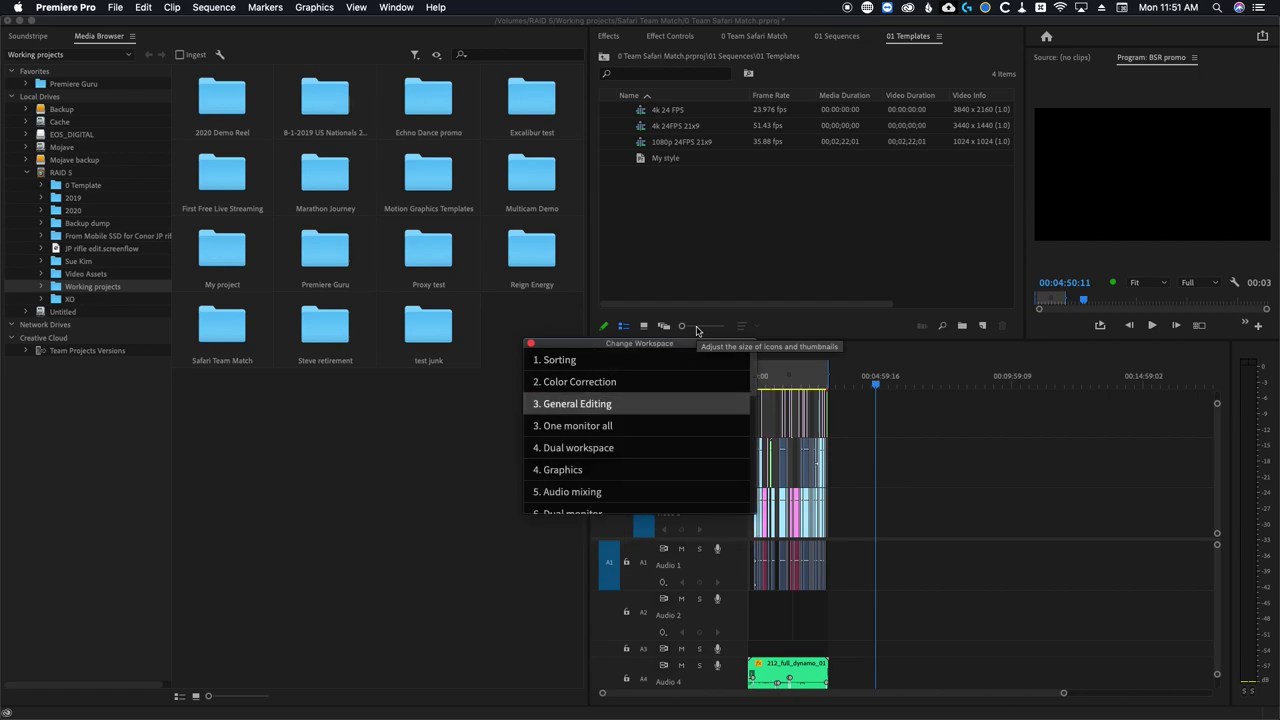
pyautogui.press('Return')
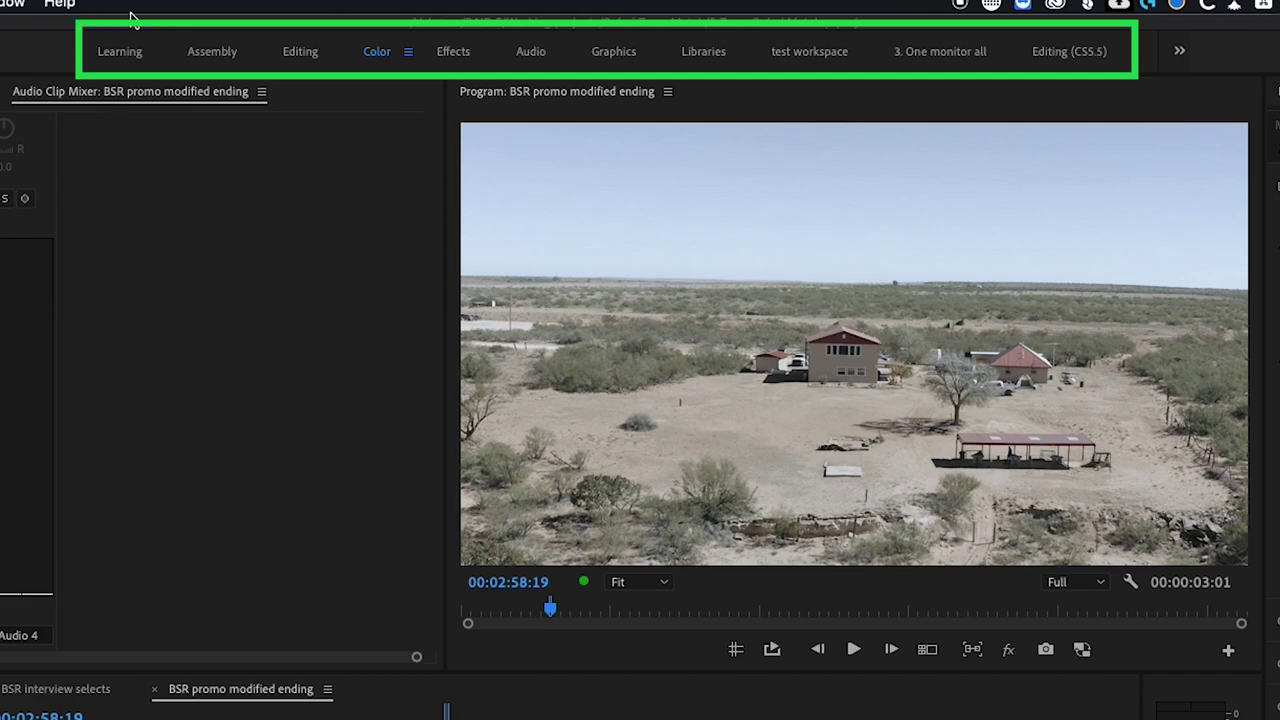
# Switch to the built-in Graphics workspace and to the Audio workspace without Excalibur.
pyautogui.click(608, 55)
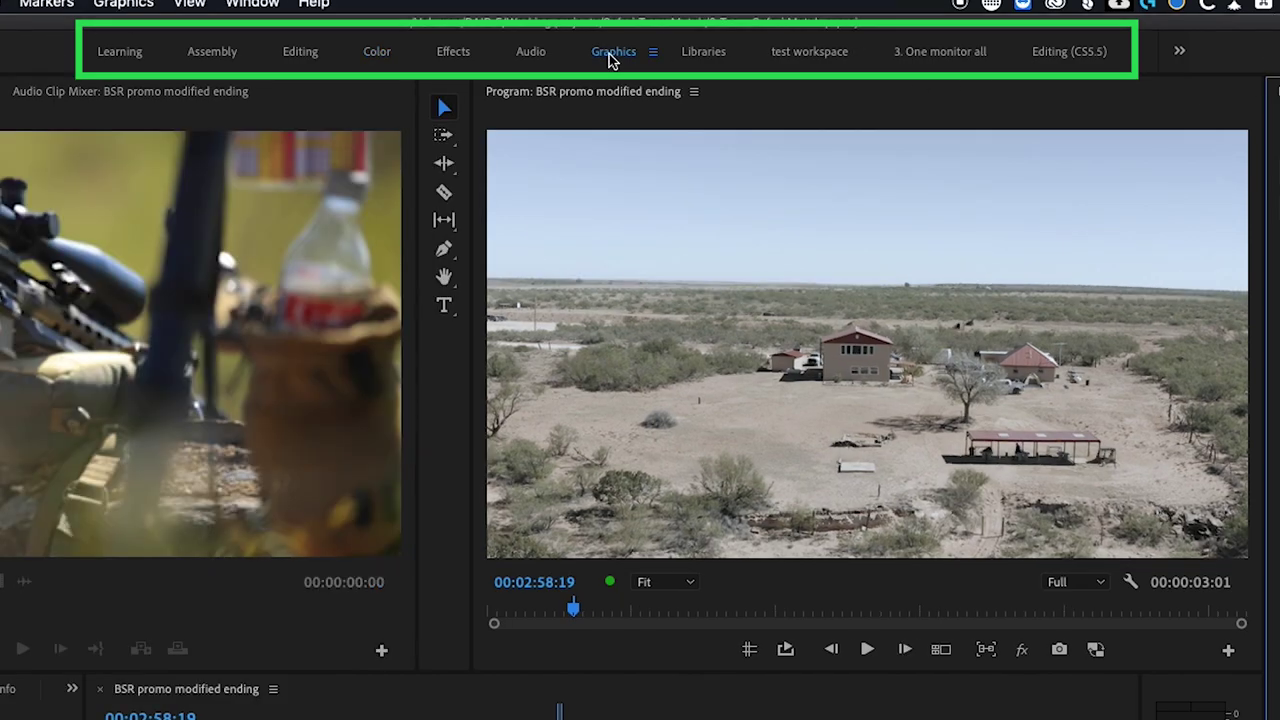
pyautogui.click(527, 55)
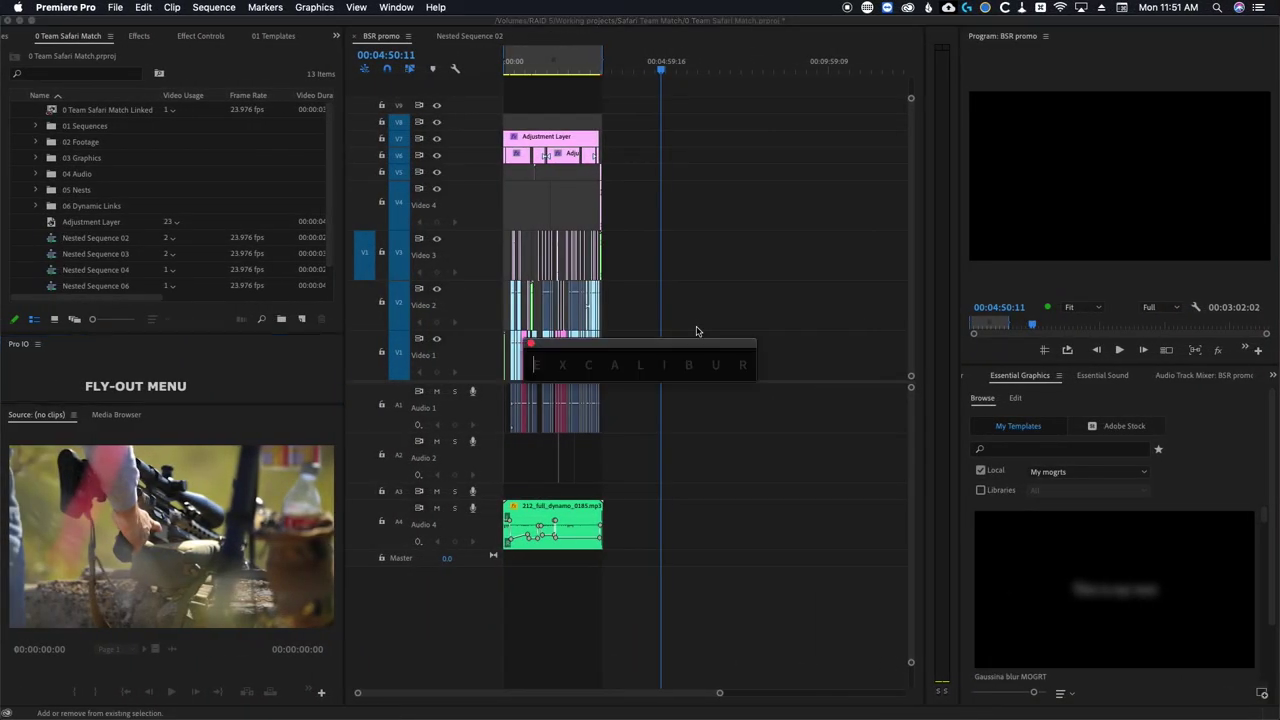
# Find Excalibur's Open Sequence command by its initials "o s" and browse the project's sequences in it.
pyautogui.hotkey('ctrl', 'space')
pyautogui.write('open s')
pyautogui.press('super+a')
pyautogui.write('o s')
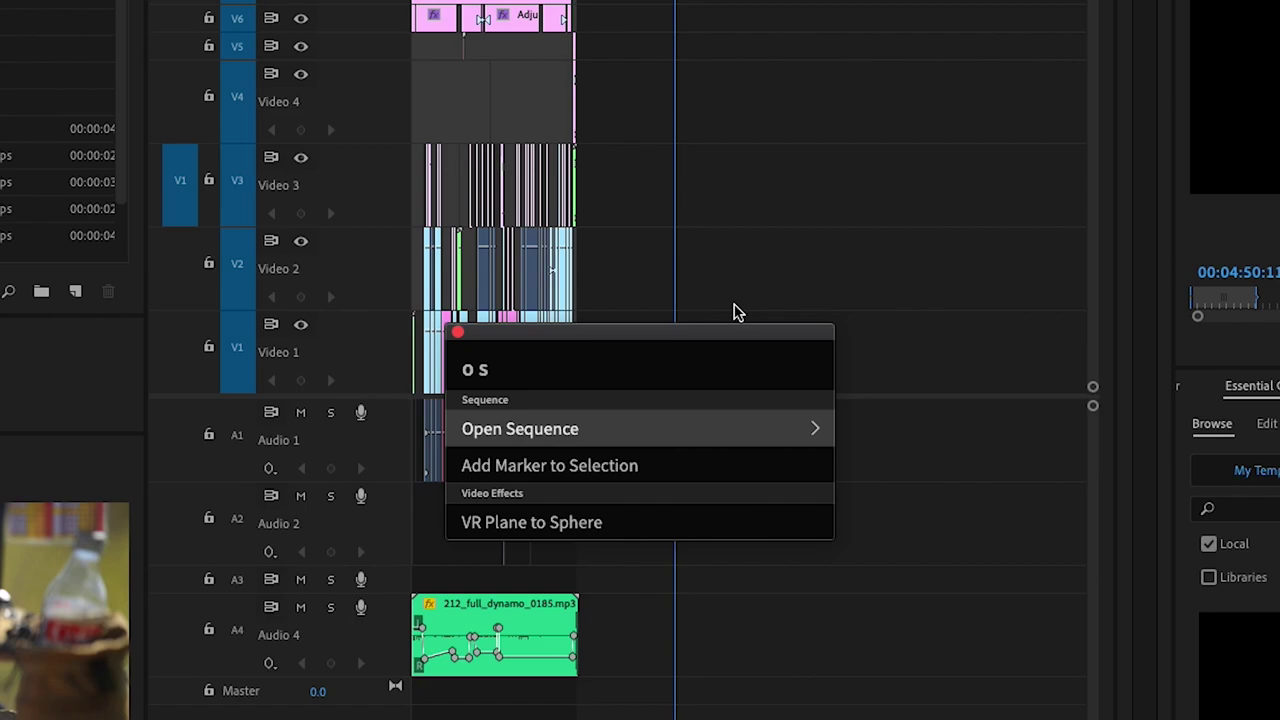
pyautogui.press('Return')
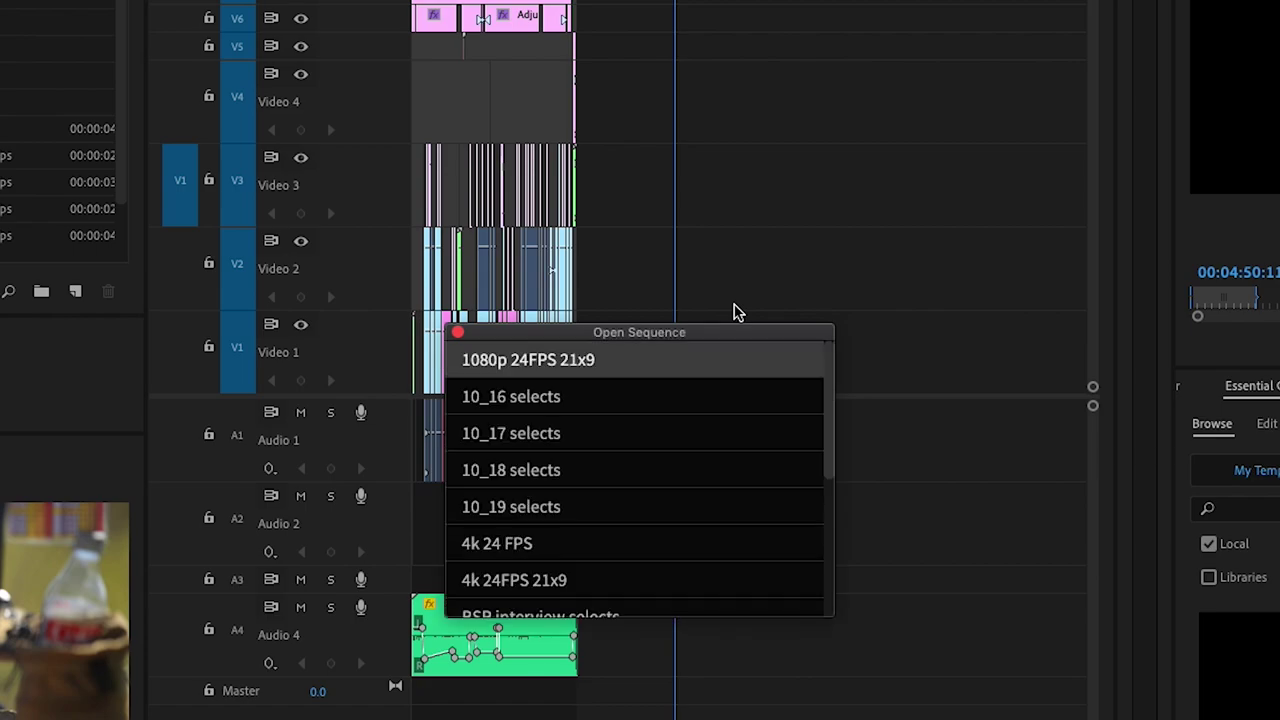
pyautogui.press('Down')
pyautogui.press('Down')
pyautogui.press('Down')
pyautogui.press('Down')
pyautogui.press('Down')
pyautogui.press('Down')
pyautogui.press('Down')
pyautogui.press('Down')
pyautogui.press('Down')
pyautogui.press('Down')
pyautogui.press('Down')
pyautogui.press('Down')
pyautogui.press('Down')
pyautogui.press('Down')
pyautogui.press('Down')
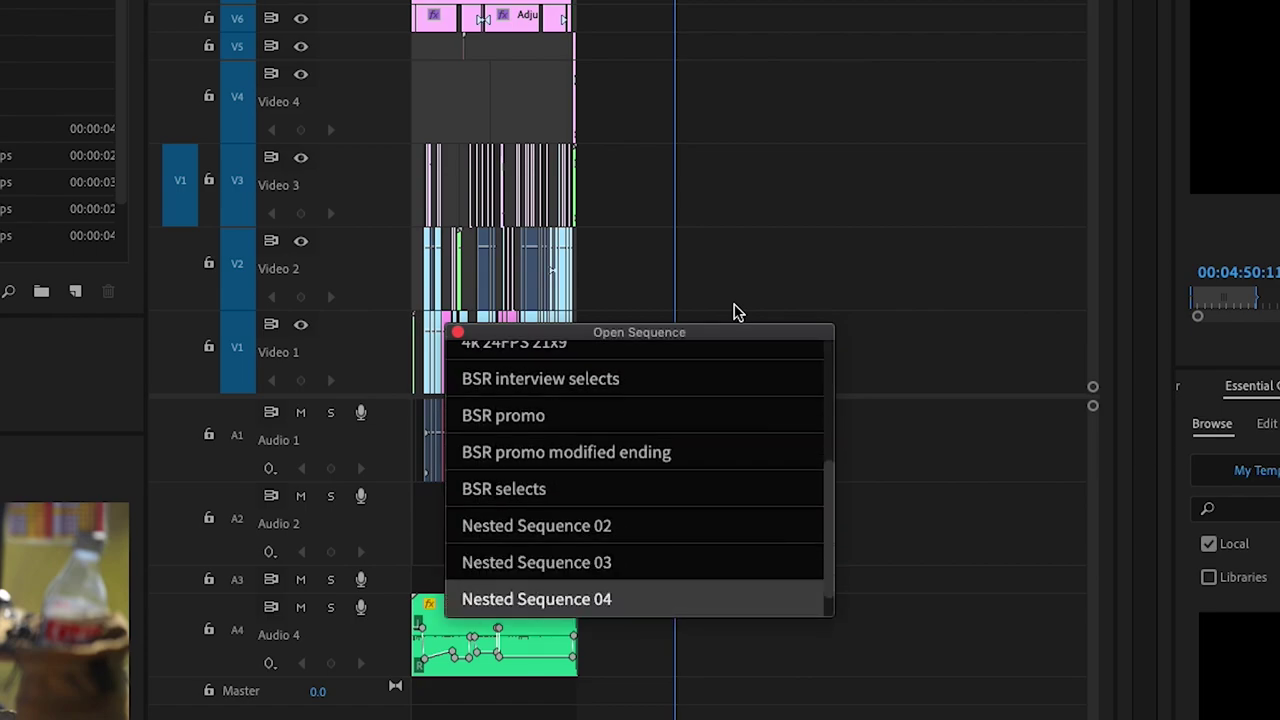
pyautogui.press('Down')
pyautogui.press('Down')
pyautogui.press('Down')
pyautogui.press('Down')
pyautogui.press('Down')
pyautogui.press('Down')
pyautogui.press('Down')
pyautogui.press('Down')
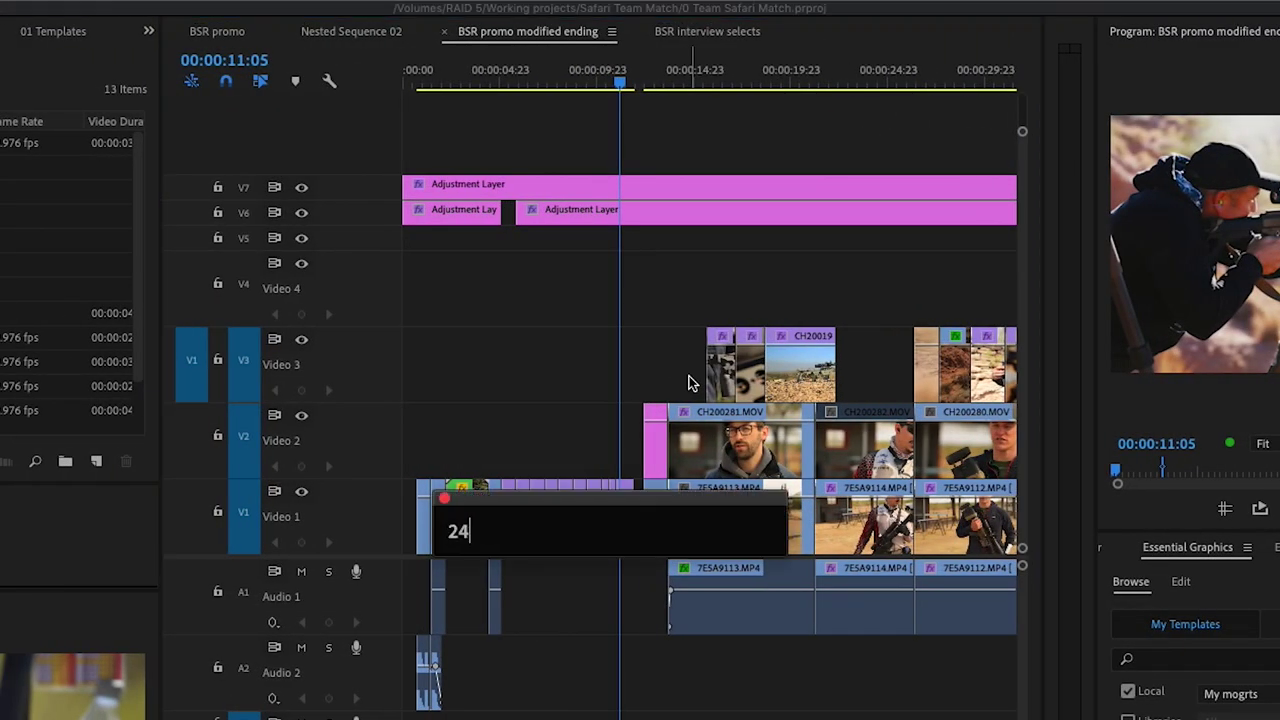
# In the BSR promo modified ending sequence, jump the playhead with Excalibur using the entries 24 and 3., and to 00:03:00:00.
pyautogui.press('Return')
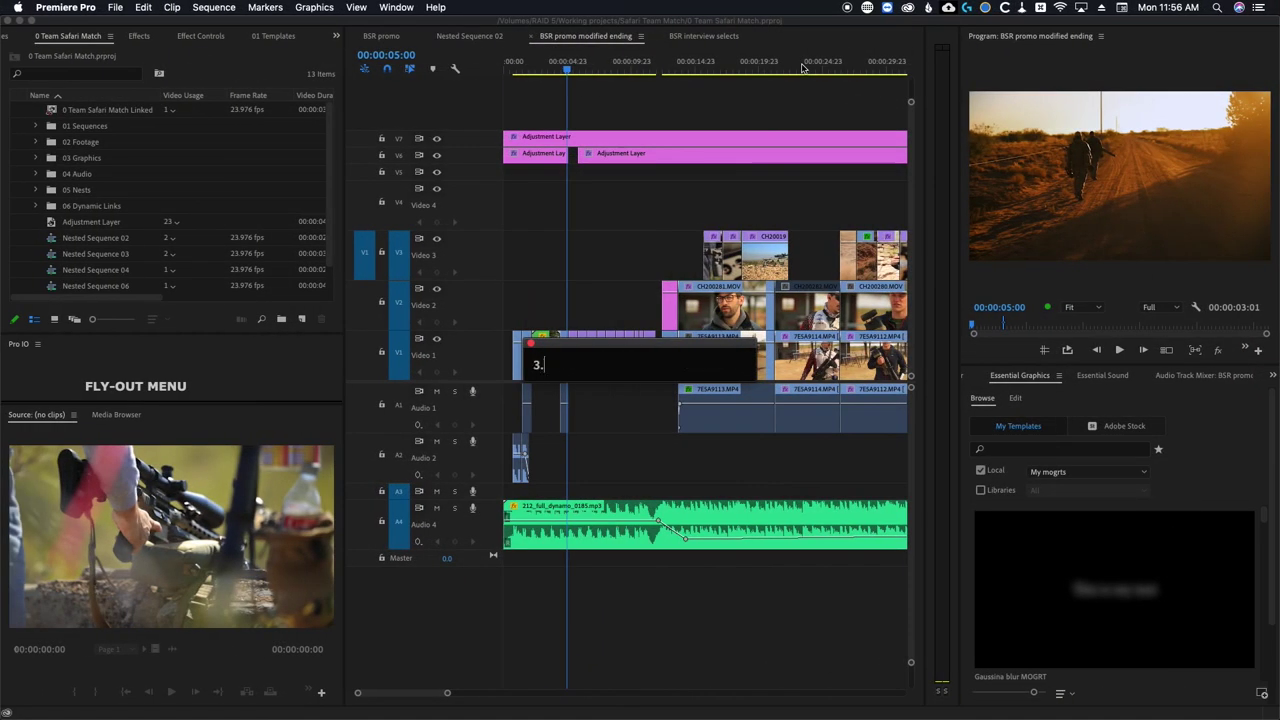
pyautogui.press('Return')
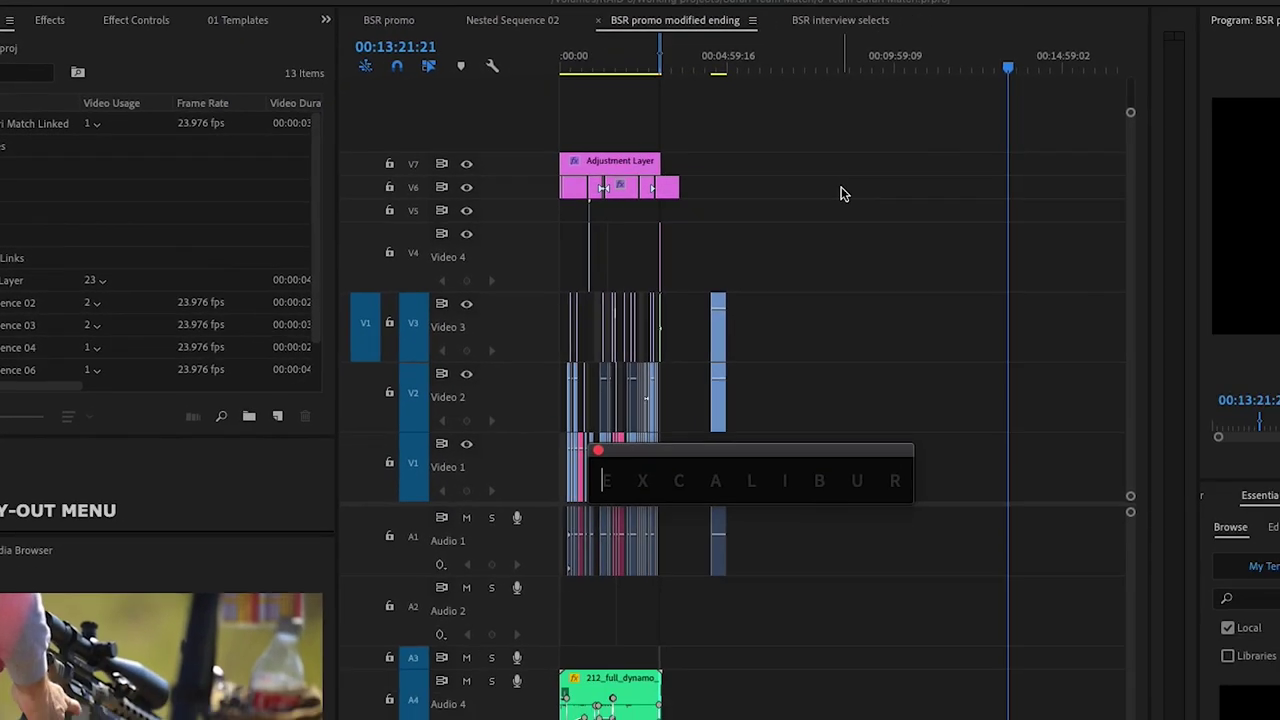
pyautogui.write('.')
pyautogui.press('Return')
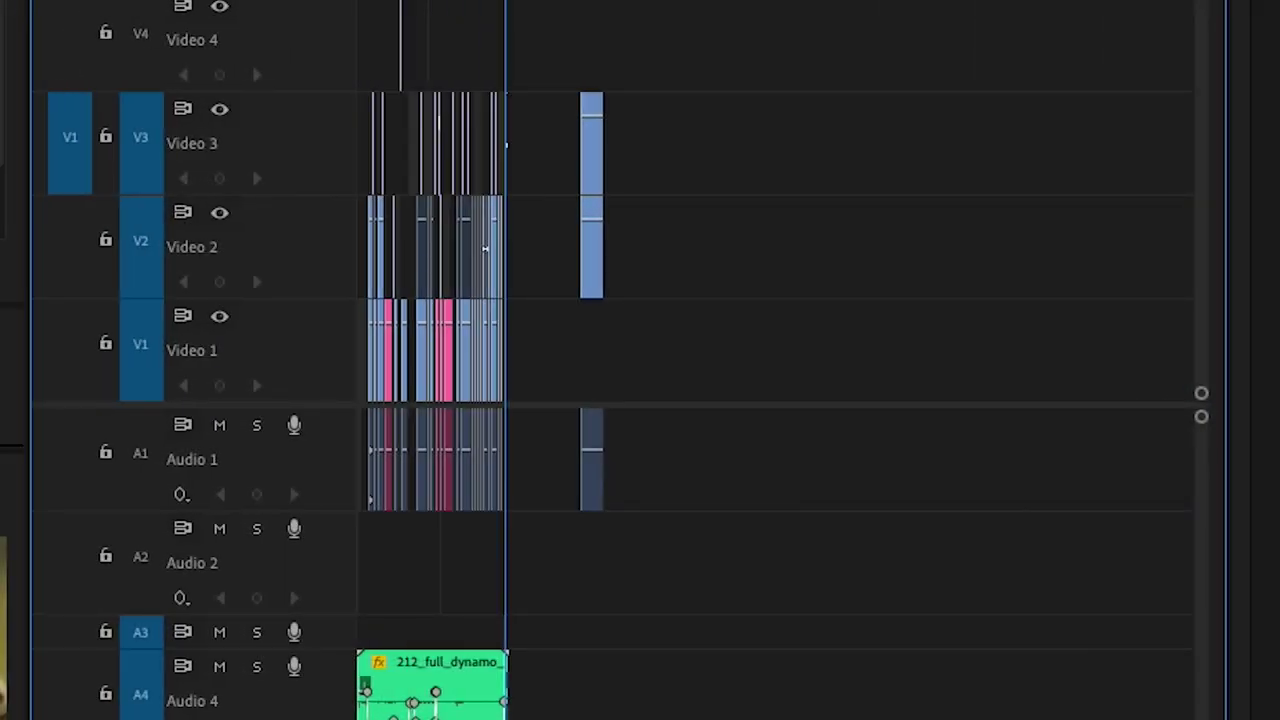
# Move the playhead to 00:10:30:00 by entering 103000 in Excalibur.
pyautogui.hotkey('ctrl', 'space')
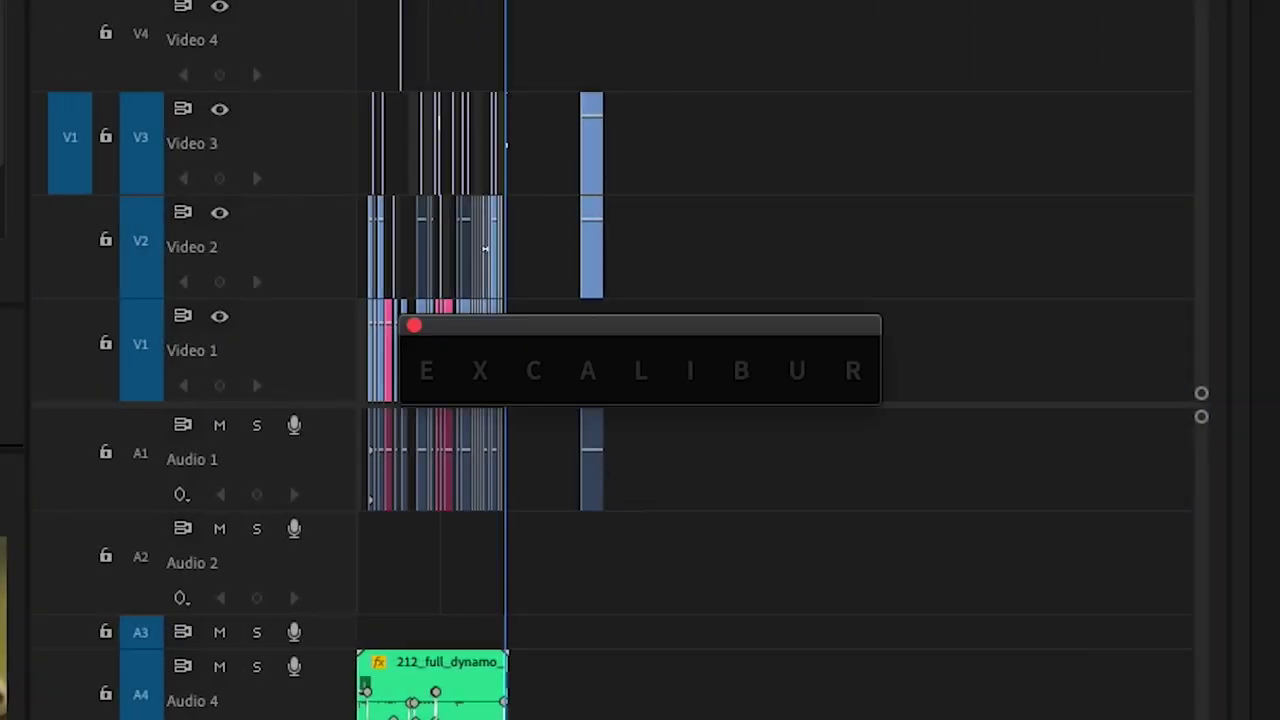
pyautogui.write('103000')
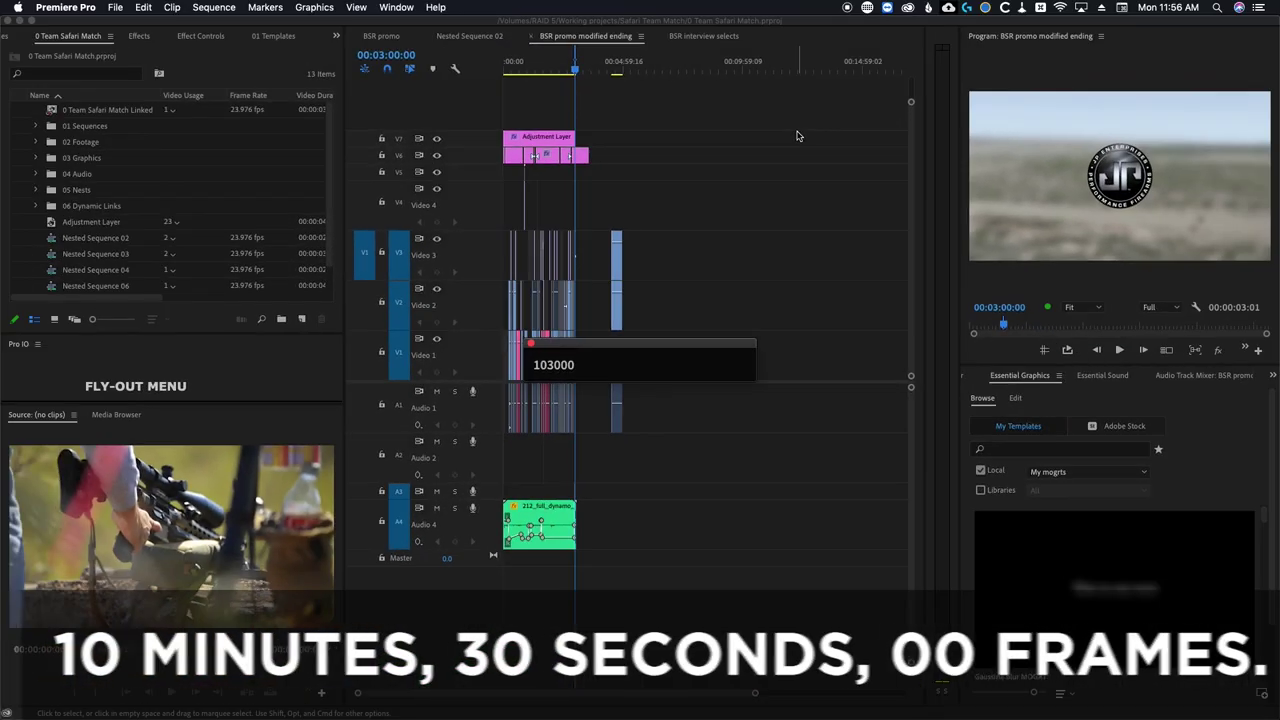
pyautogui.press('Return')
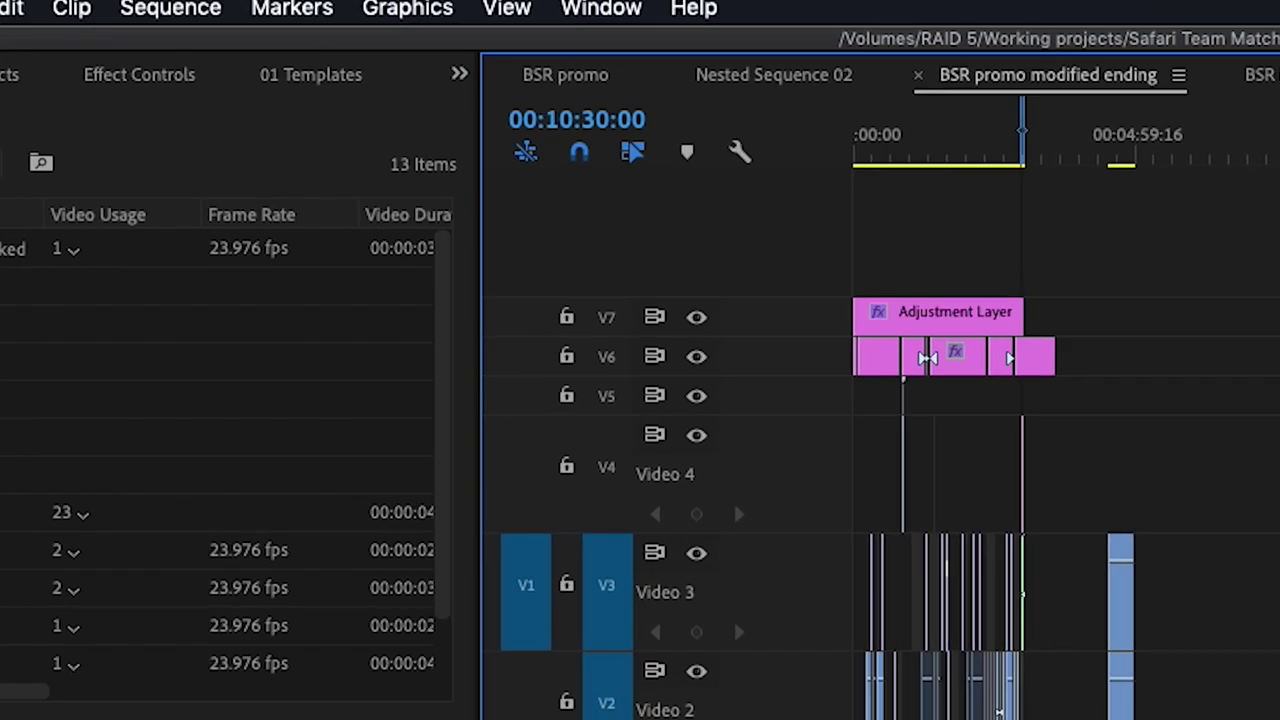
# Move the playhead to 00:05:34:14 by entering 53414 in Excalibur.
pyautogui.hotkey('ctrl', 'space')
pyautogui.write('5:34:14')
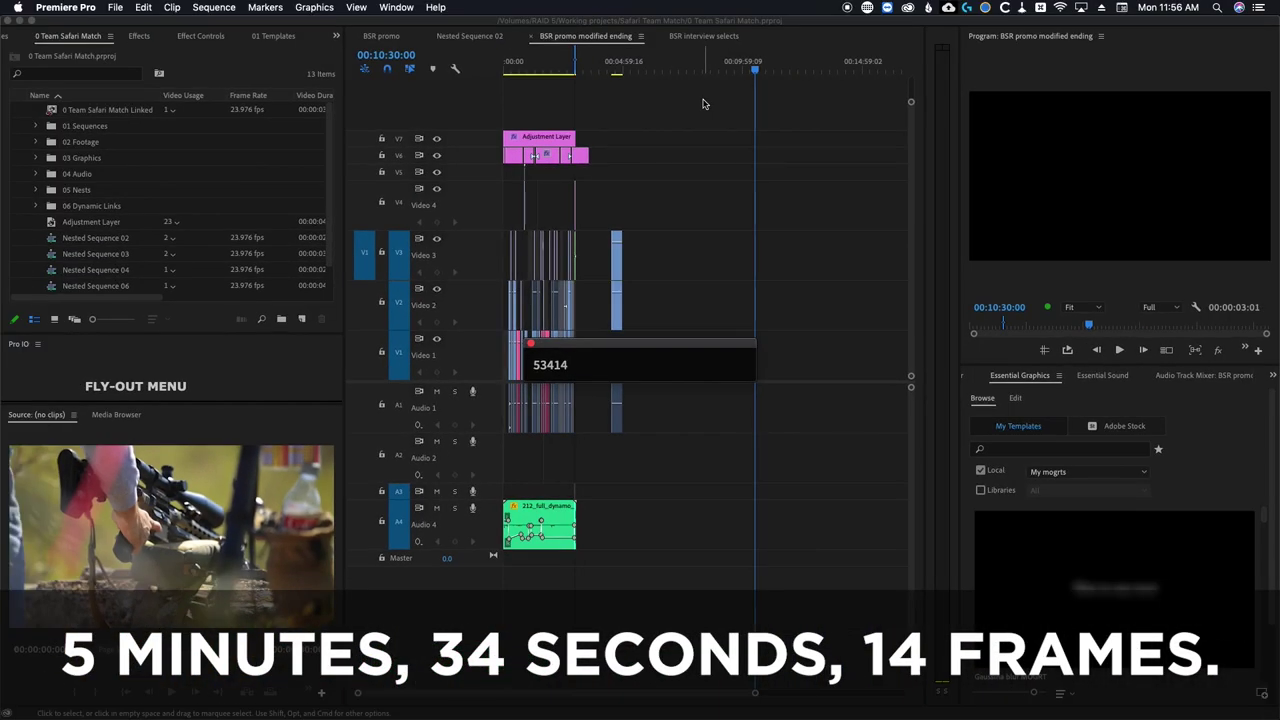
pyautogui.press('Return')
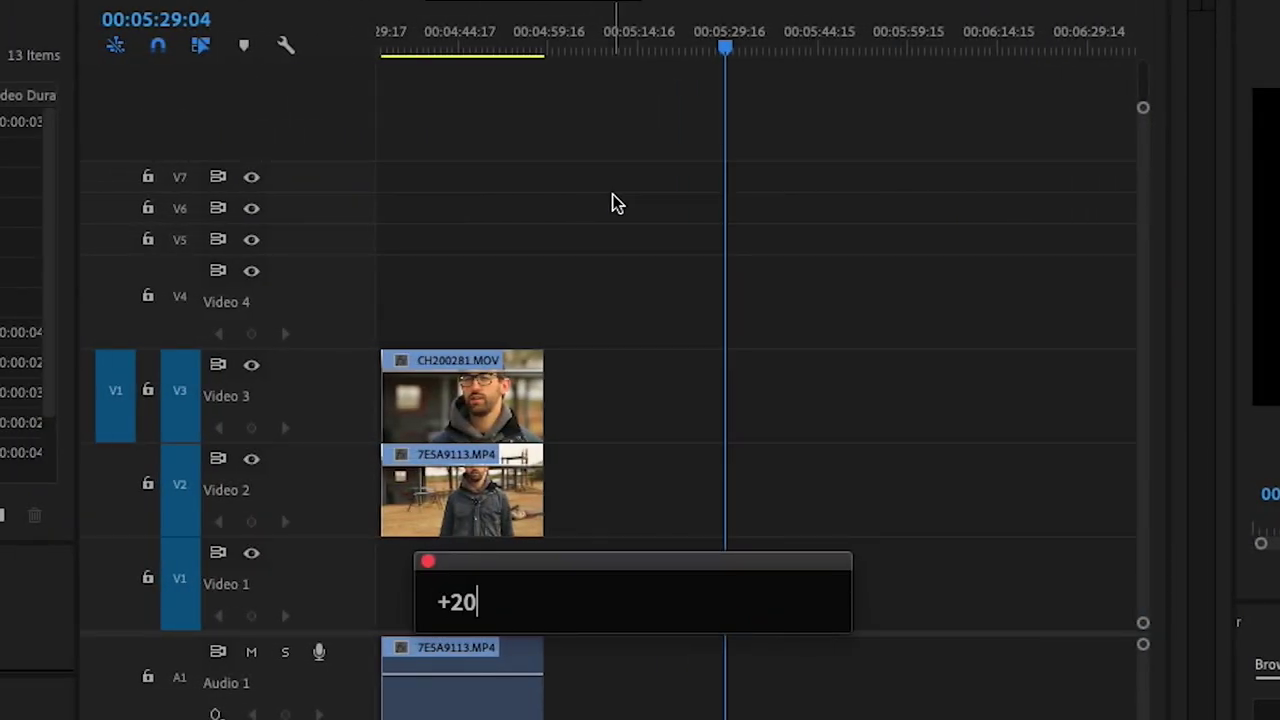
# Offset the playhead with Excalibur by entering +20 and then -10.
pyautogui.press('Return')
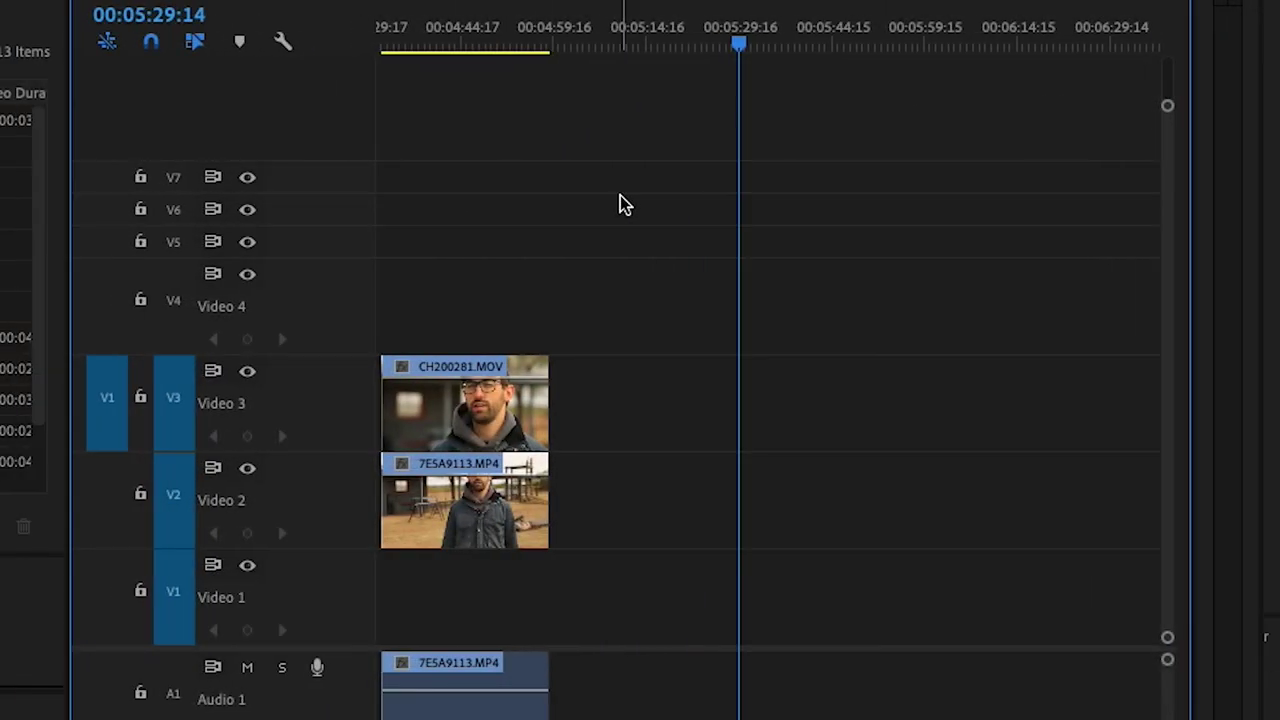
pyautogui.hotkey('ctrl', 'space')
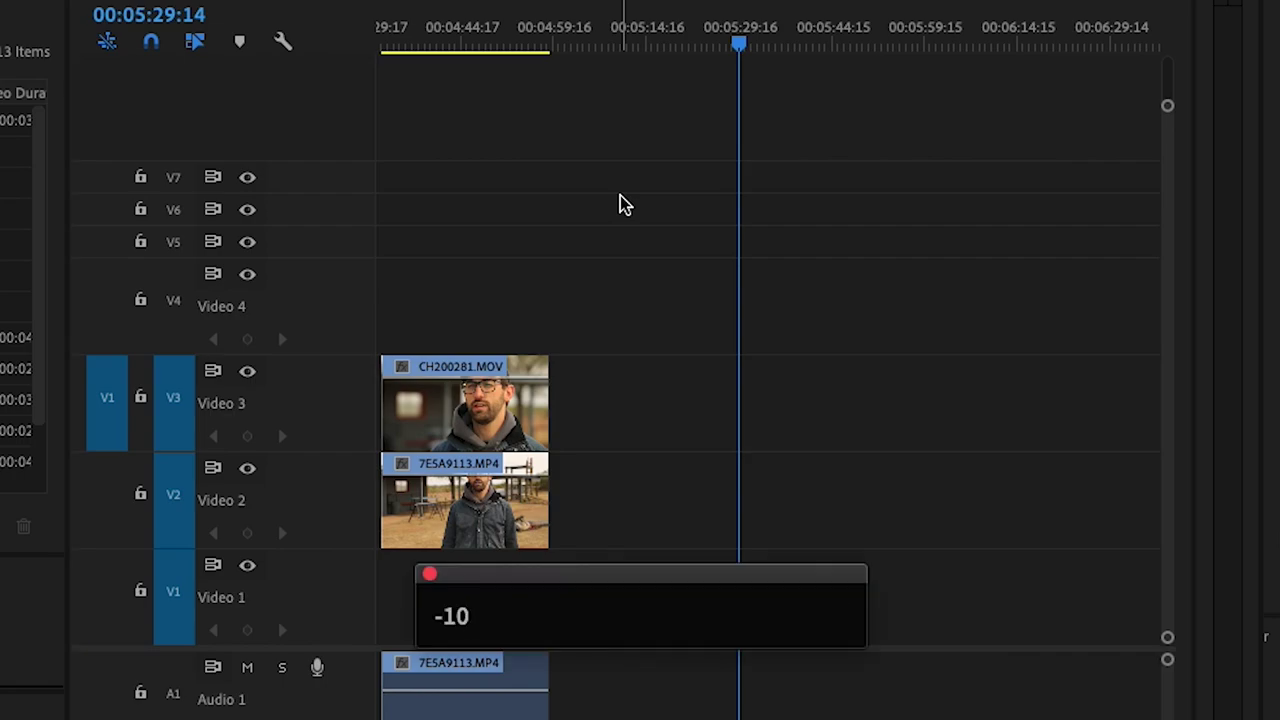
pyautogui.press('Return')
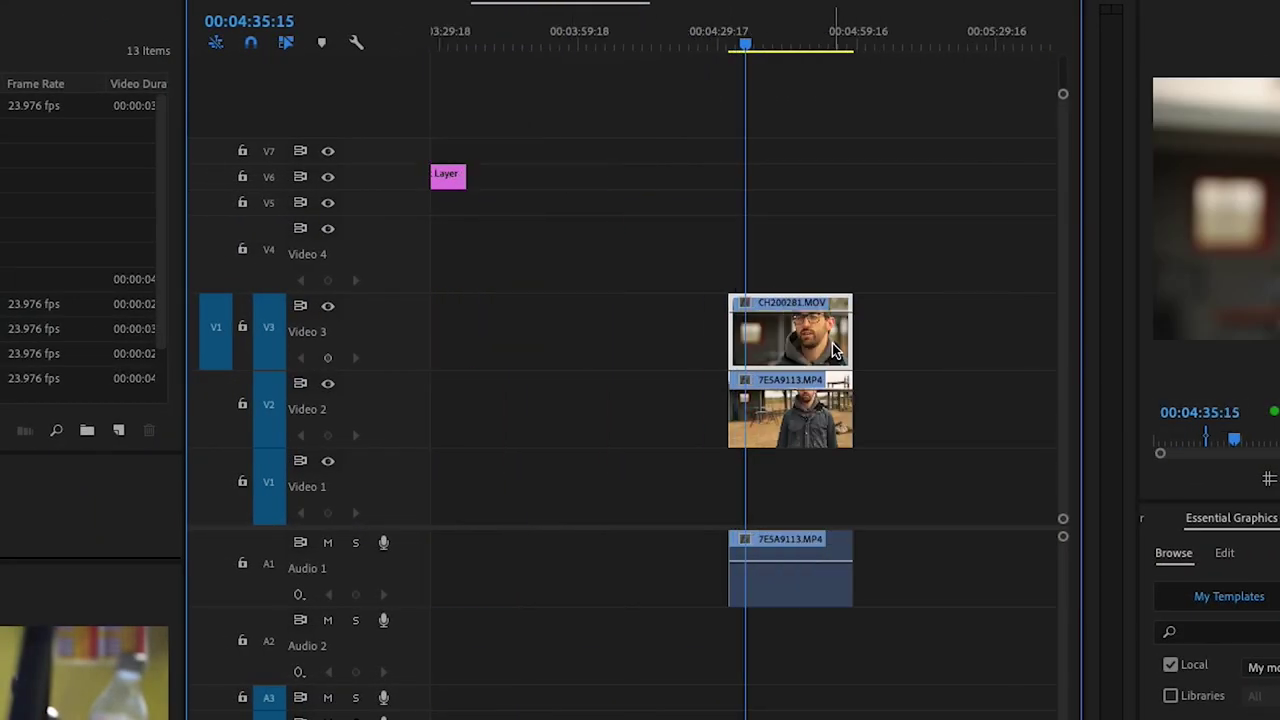
# With the CH200281.MOV clip on Video 3 selected, apply an offset of +24 through Excalibur.
pyautogui.press('=')
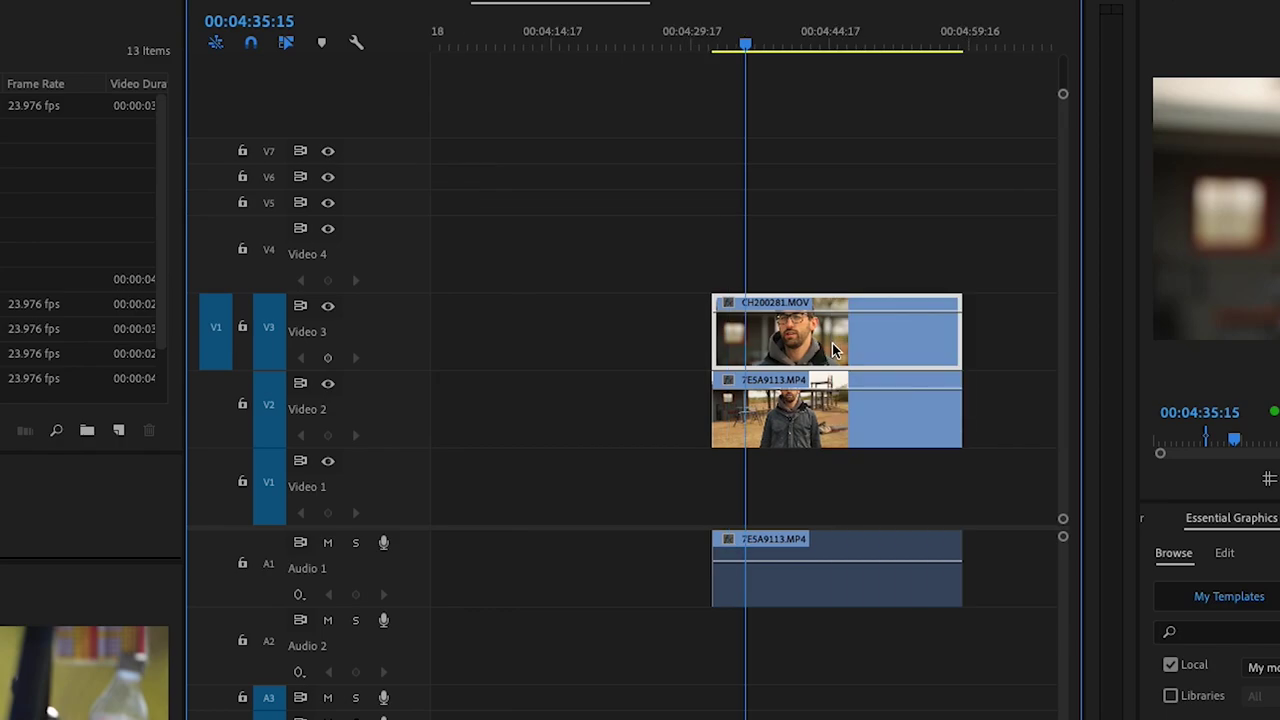
pyautogui.hotkey('ctrl', 'space')
pyautogui.write('+24')
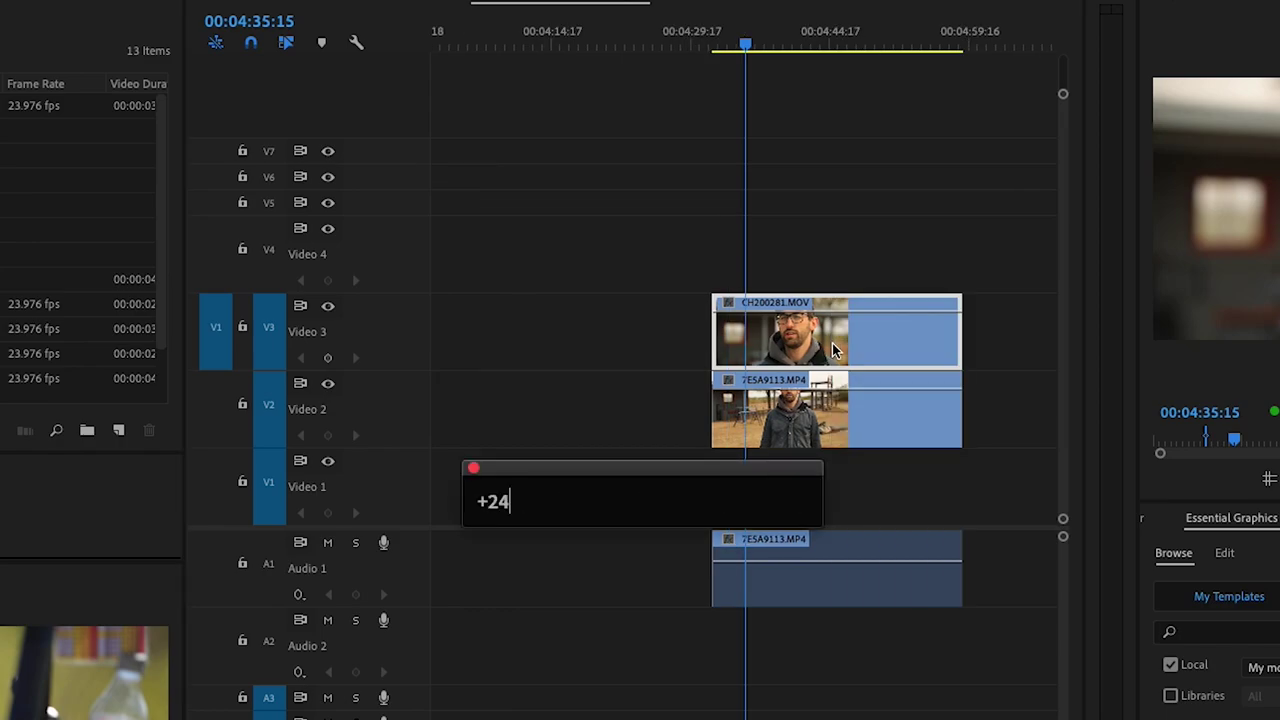
pyautogui.press('Return')
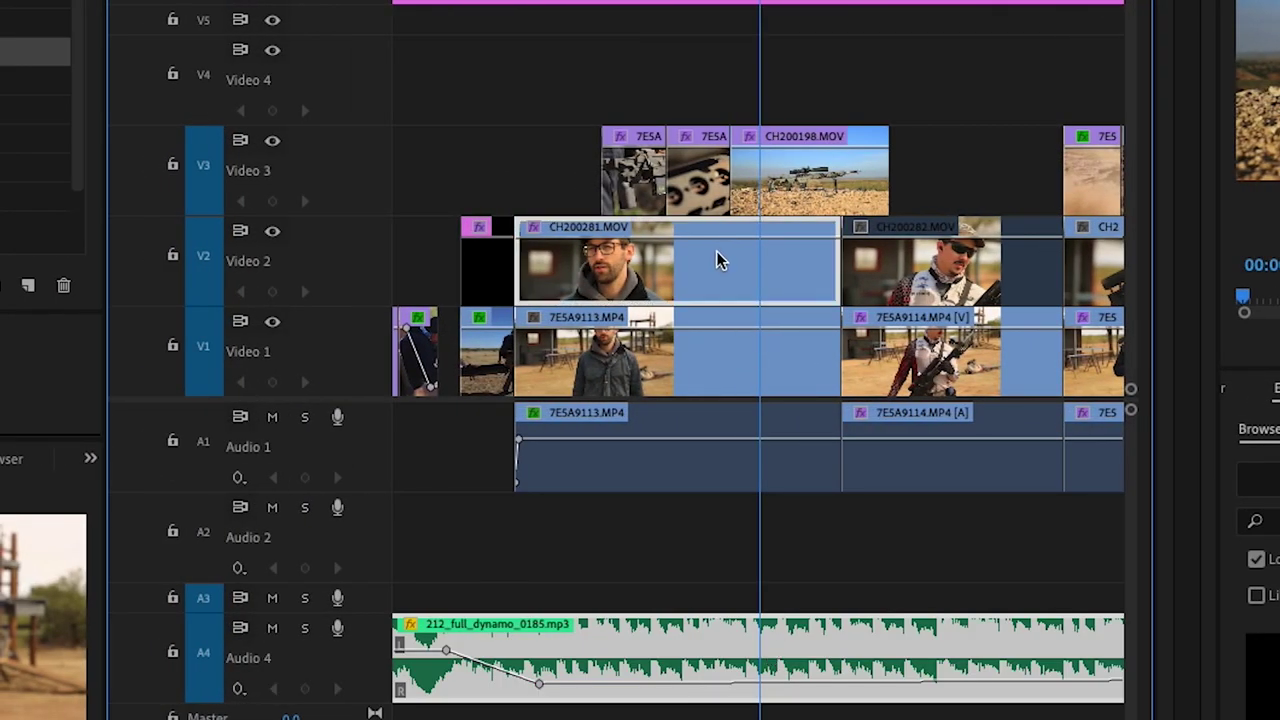
# Solo the tracks of the selected CH200281.MOV and 212_full_dynamo_0185.mp3 clips with Excalibur's solo command.
pyautogui.hotkey('ctrl', 'space')
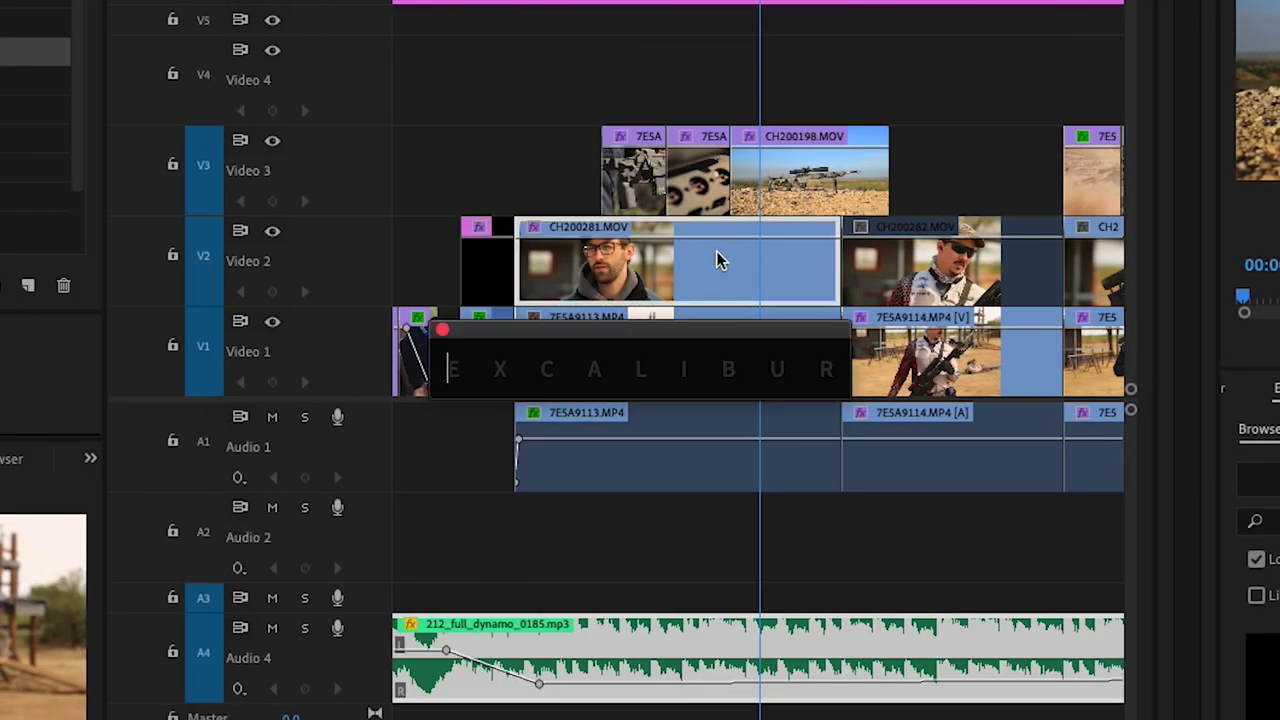
pyautogui.write('solo')
pyautogui.press('Return')
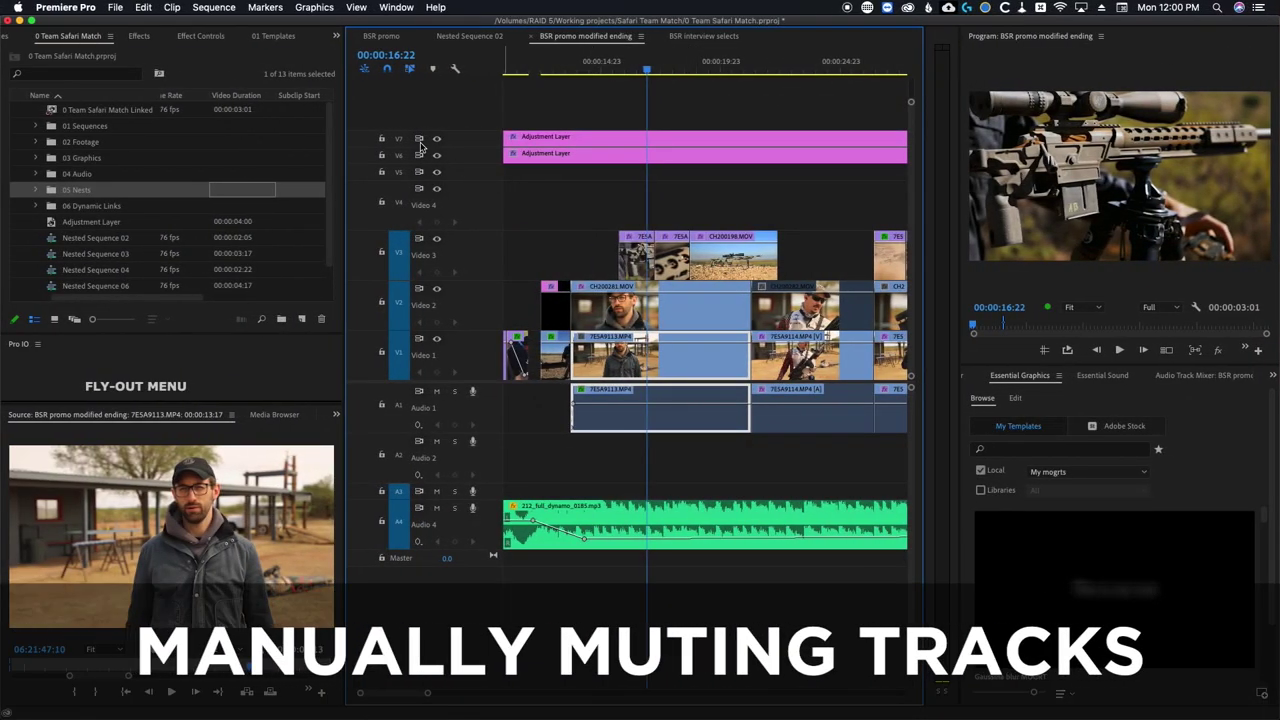
# Manually hide video tracks V2 to V7 and mute audio tracks A2 to A4, and turn all tracks back on with Excalibur.
pyautogui.click(436, 139)
pyautogui.click(436, 155)
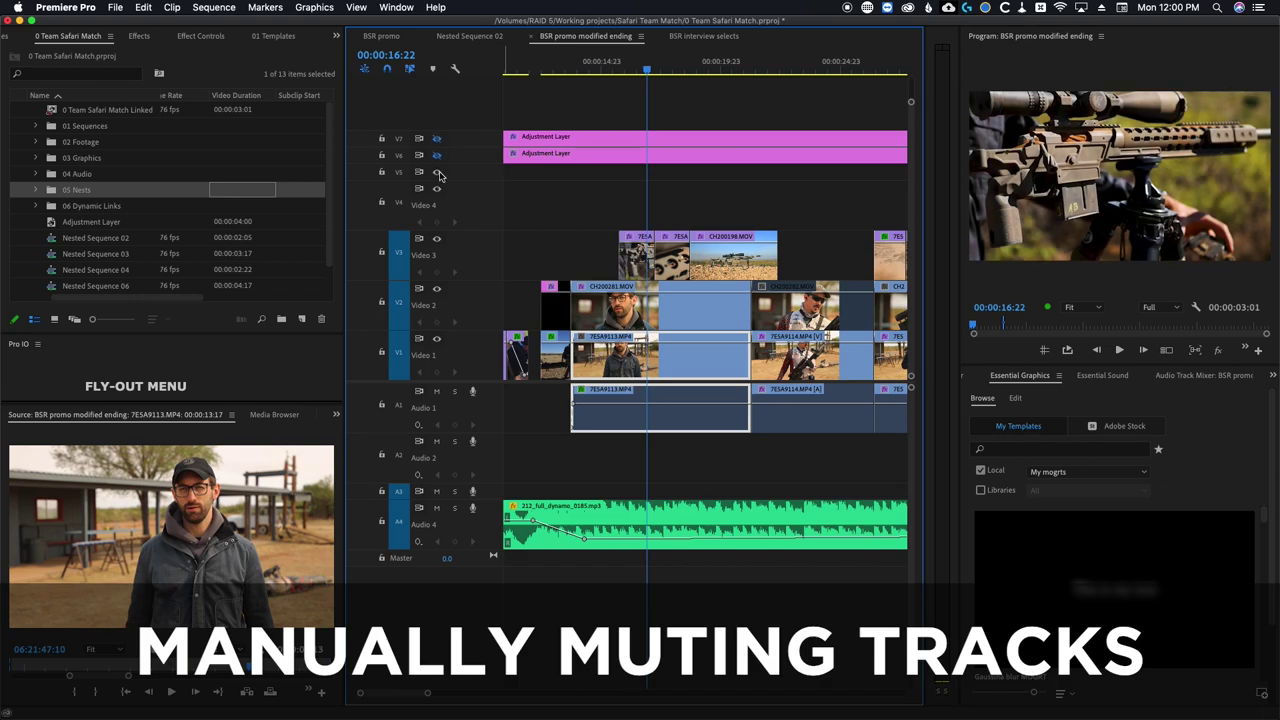
pyautogui.click(436, 240)
pyautogui.click(437, 289)
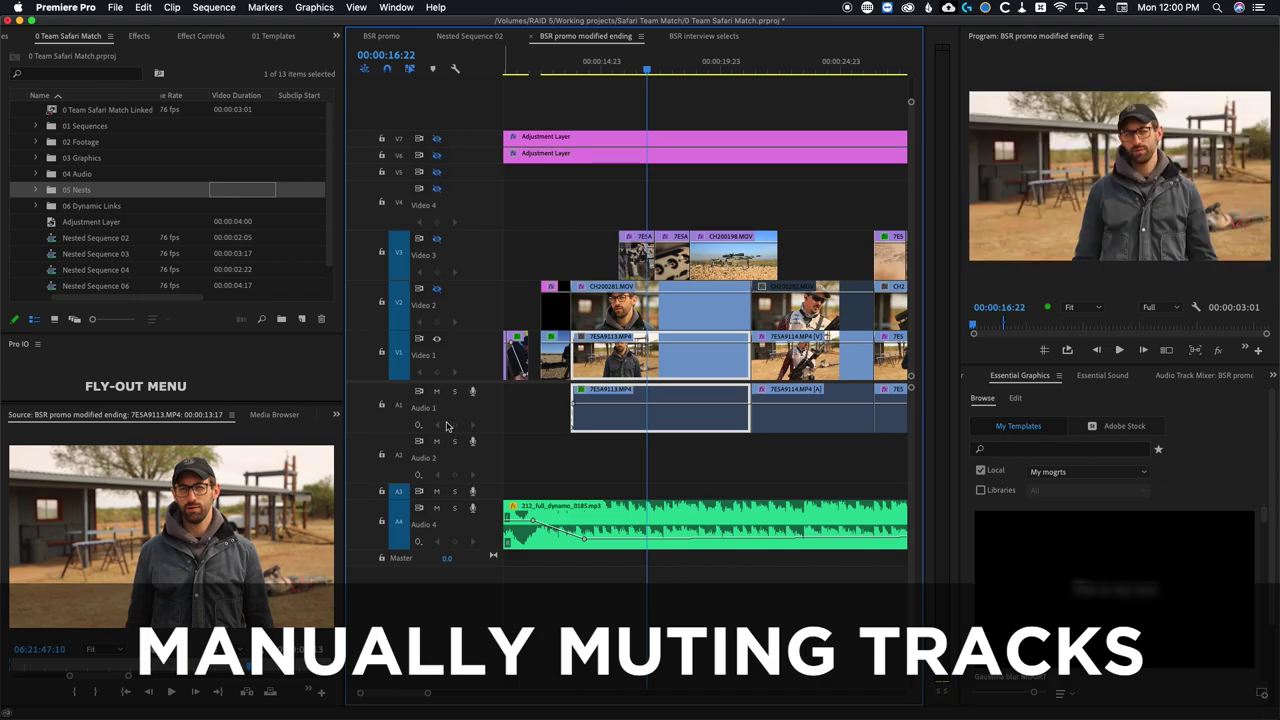
pyautogui.click(436, 491)
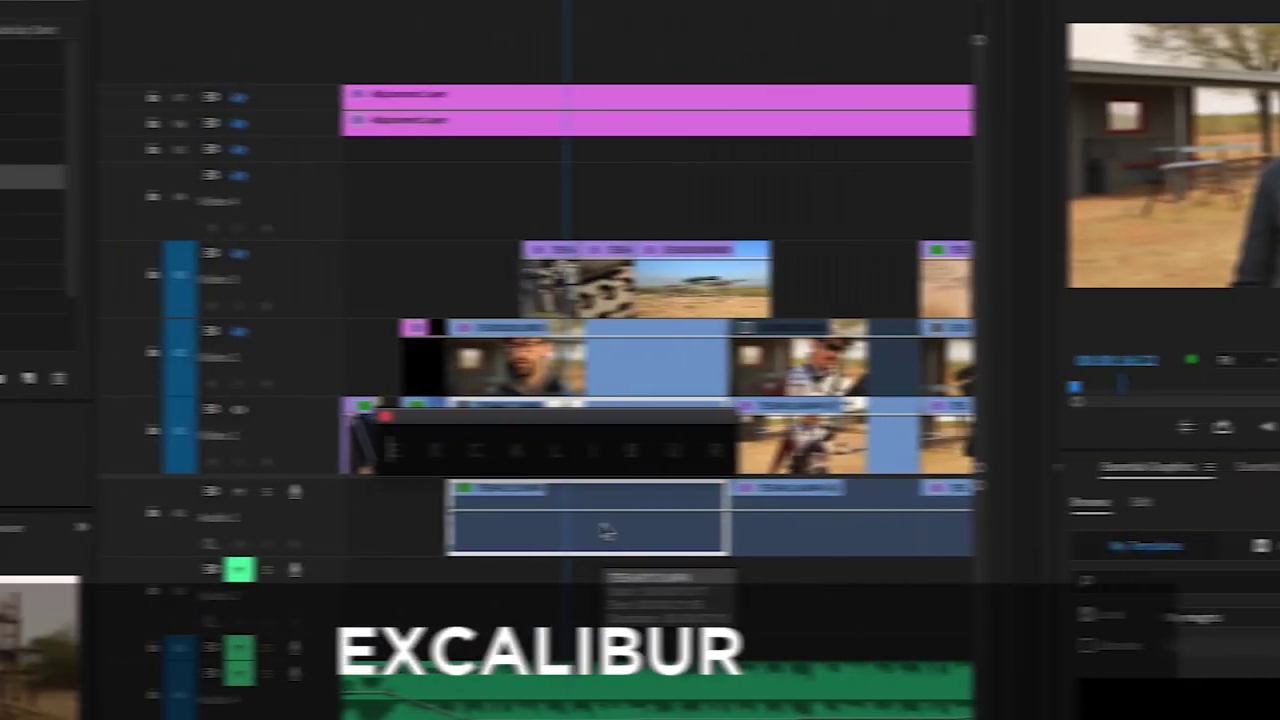
pyautogui.press('Up')
pyautogui.press('Return')
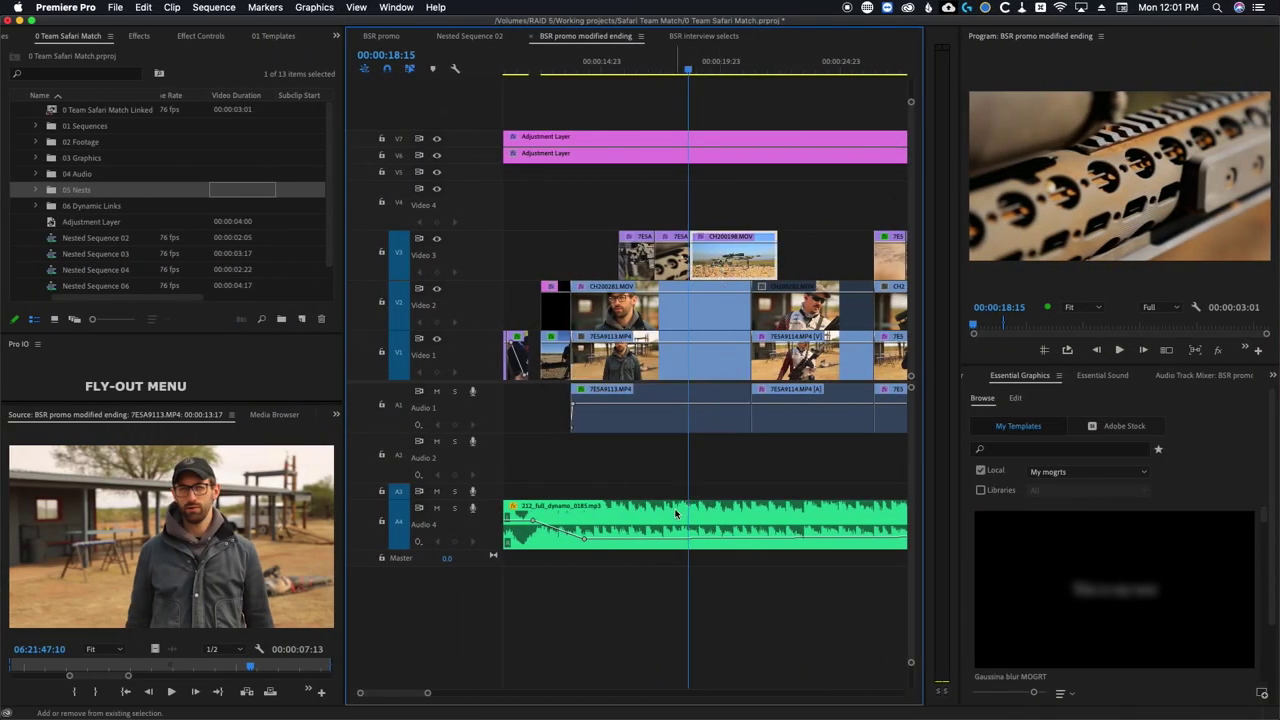
# Lock every track except those of the CH200198.MOV and 212_full_dynamo_0185.mp3 clips with Excalibur's solo lock command, and deselect the clips.
pyautogui.click(675, 513)
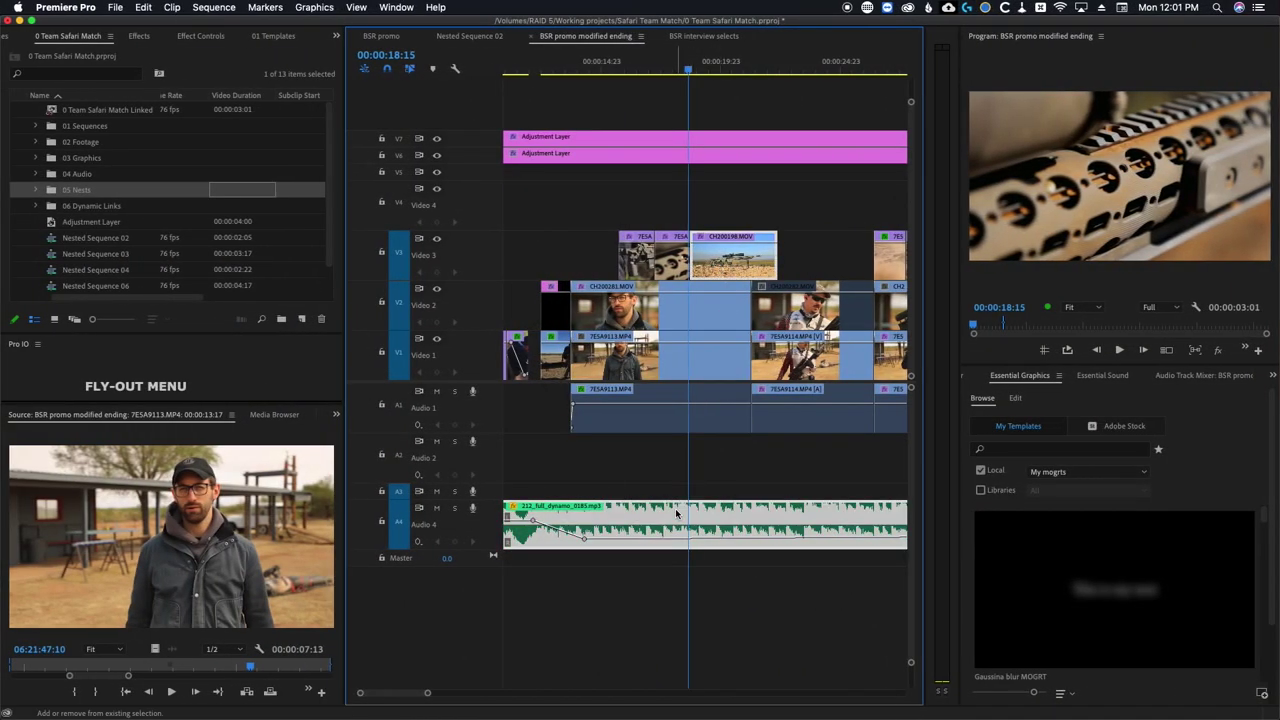
pyautogui.write('lock')
pyautogui.press('Return')
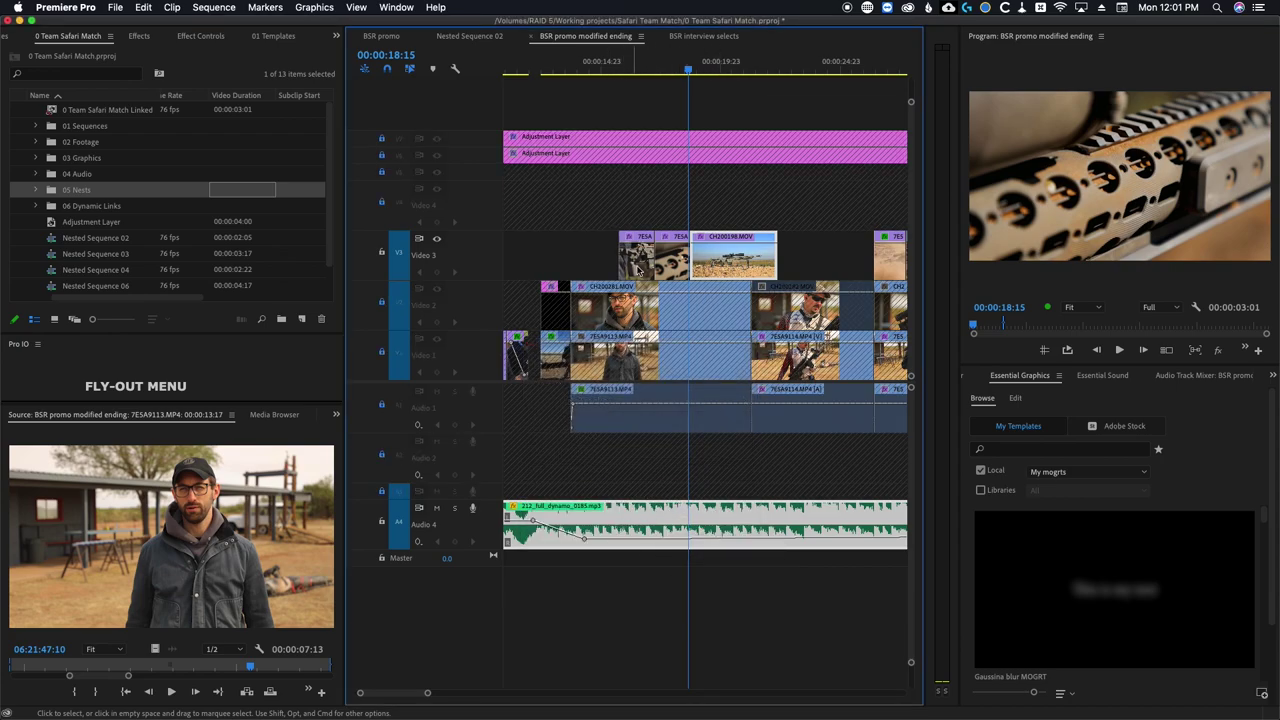
pyautogui.press('super+shift+a')
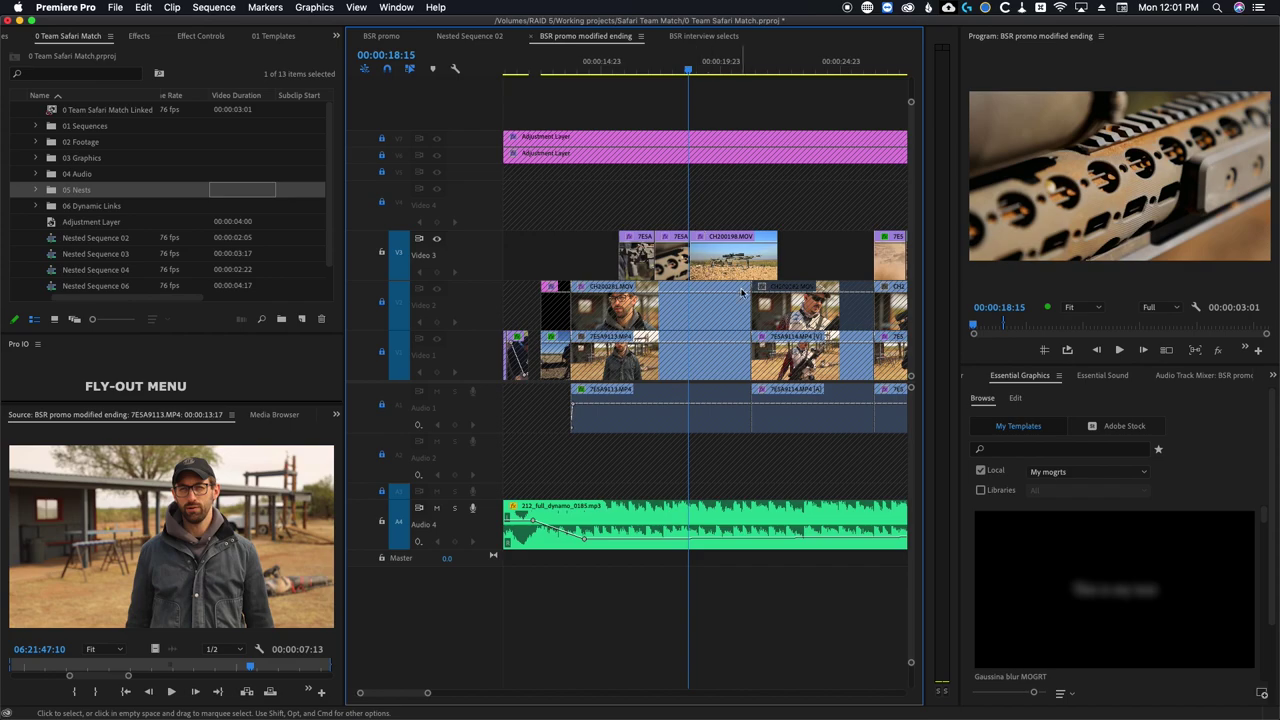
# Unlock the tracks with Excalibur's Un-Solo Lock Tracks command, with the music clip on Audio 4 selected.
pyautogui.click(687, 521)
pyautogui.write('lock')
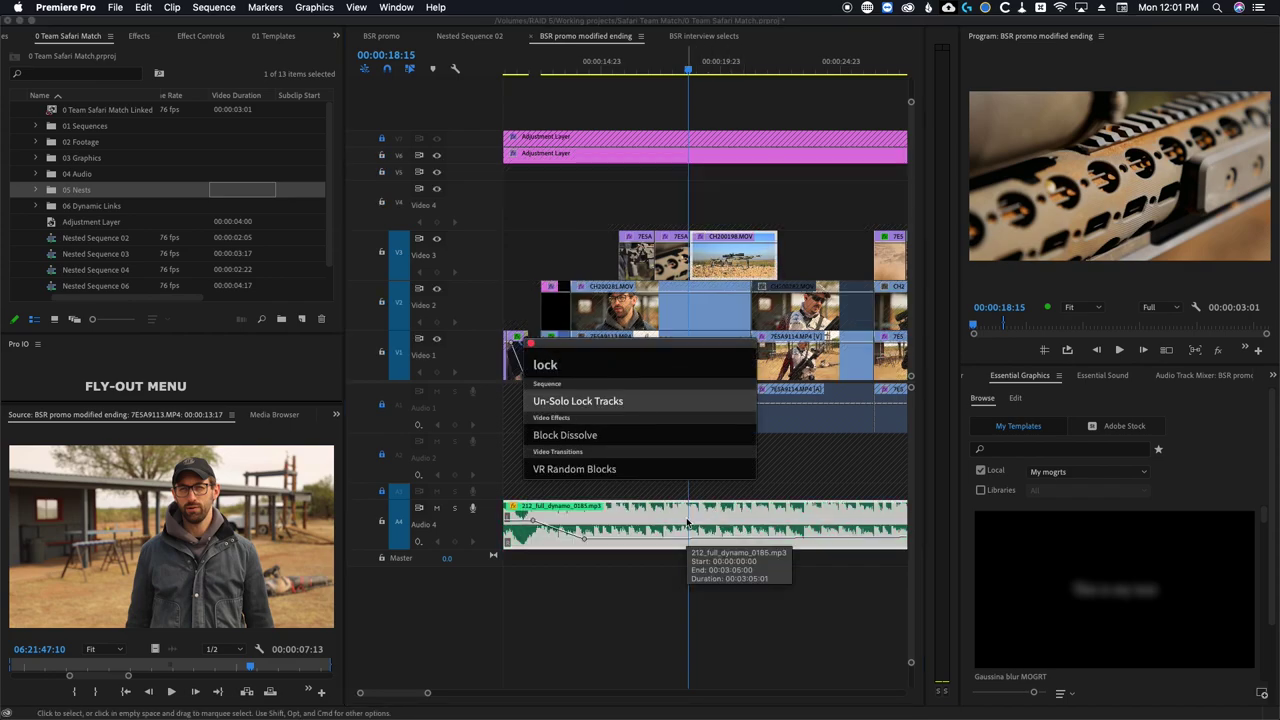
pyautogui.press('Return')
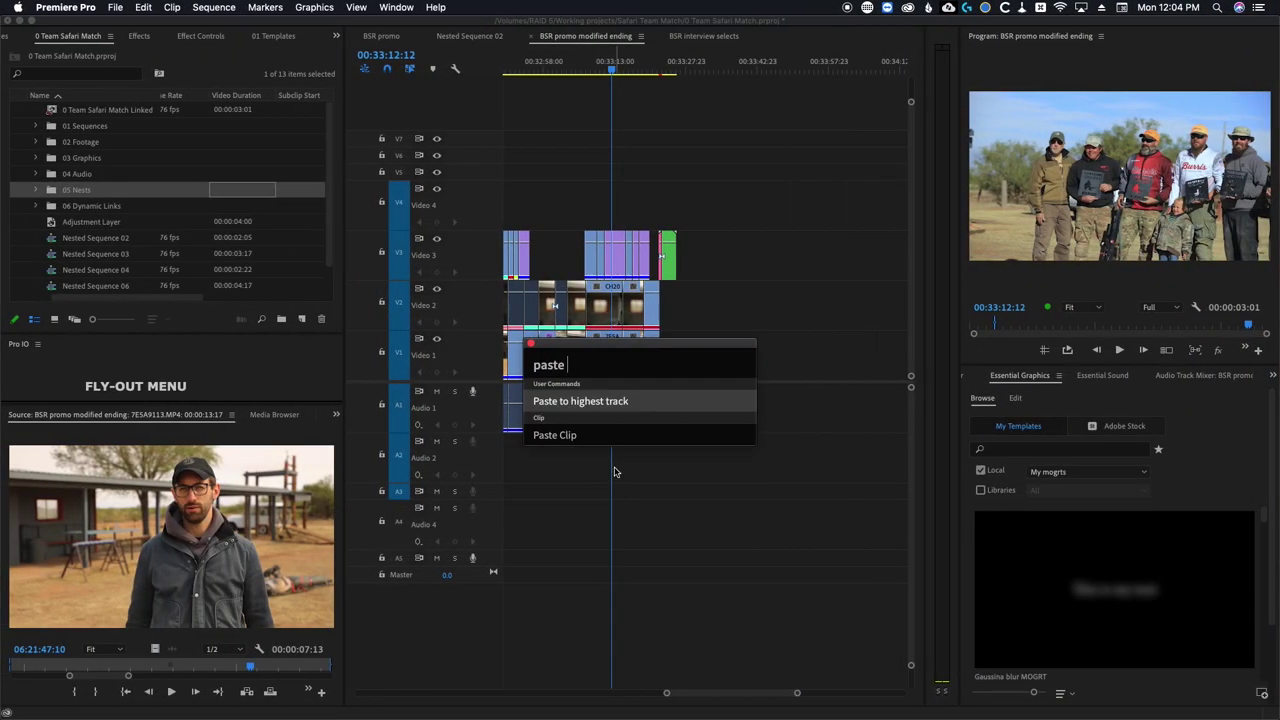
# Find and run Excalibur's Paste Clip command.
pyautogui.write('clip')
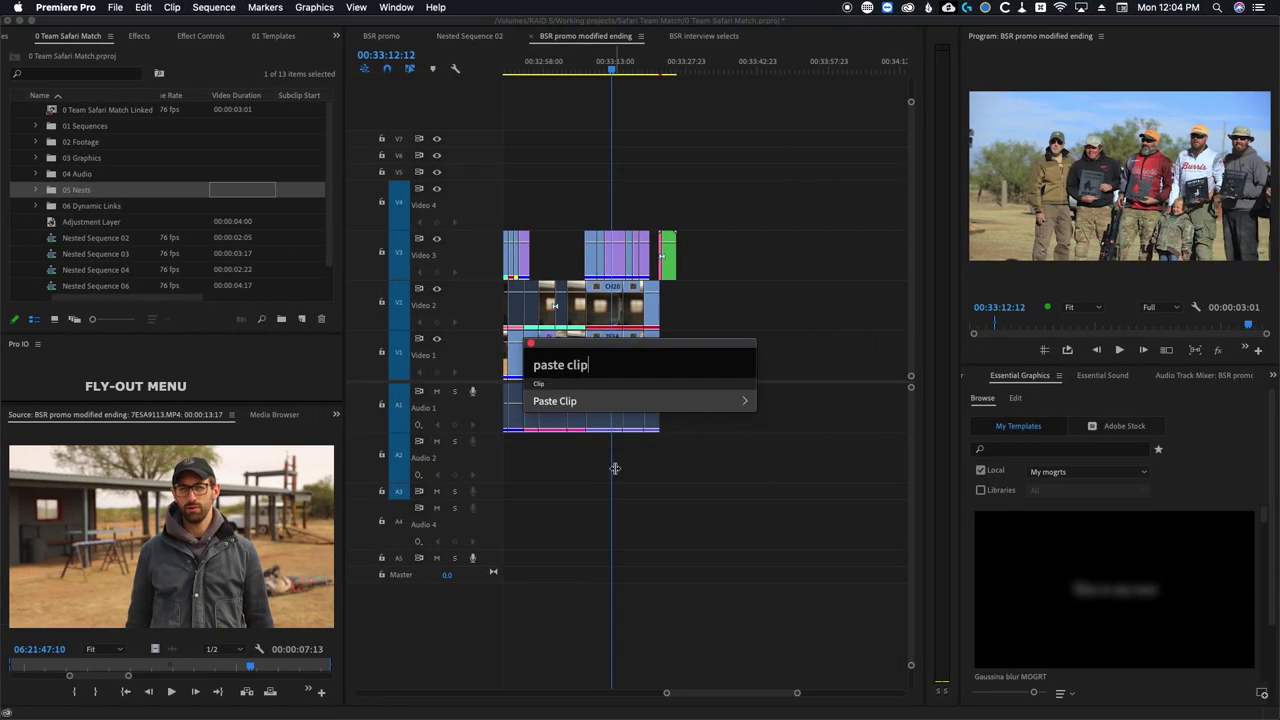
pyautogui.press('Return')
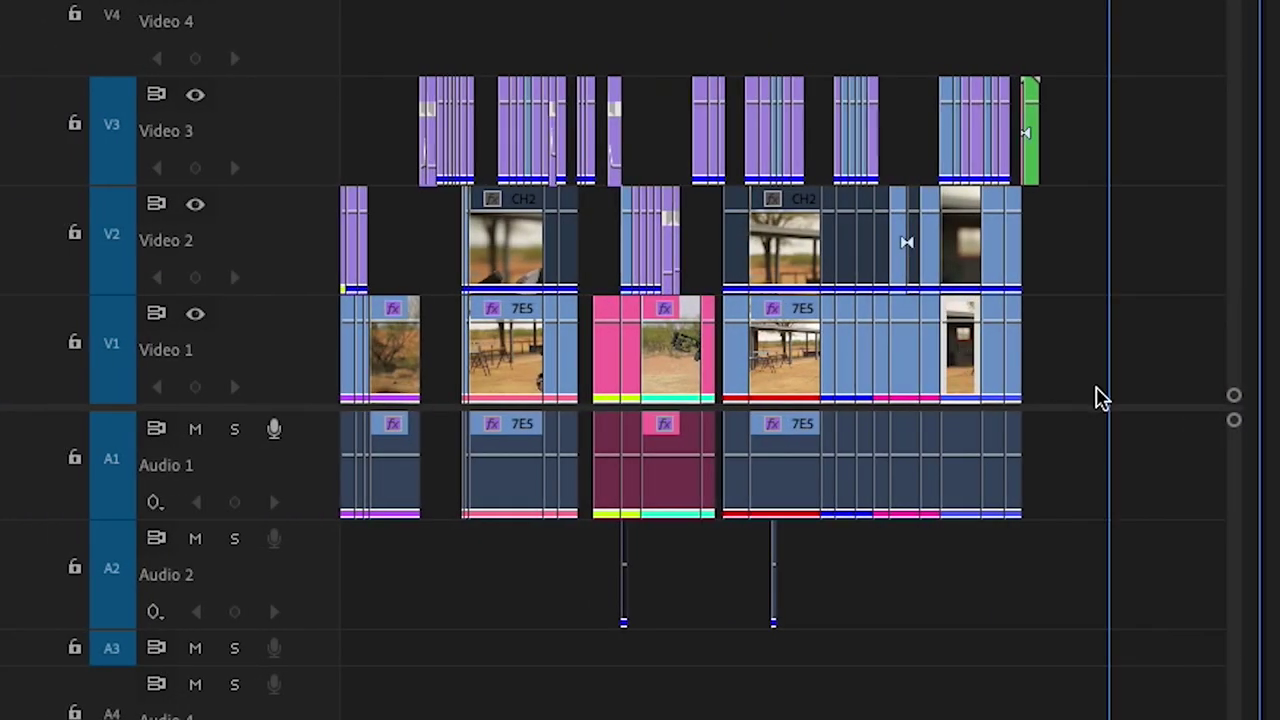
# Paste the copied clip without Excalibur and undo it, and paste it again after switching Video 1's track targeting.
pyautogui.hotkey('ctrl', 'v')
pyautogui.hotkey('ctrl', 'z')
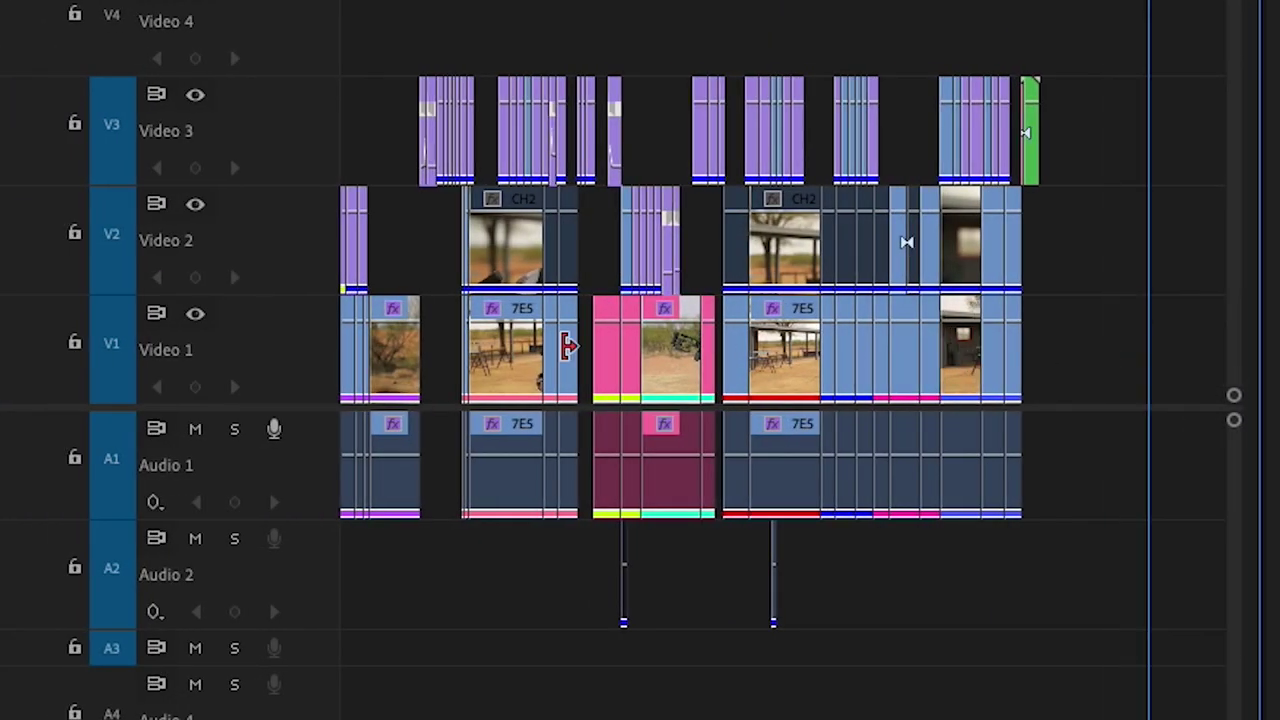
pyautogui.click(116, 350)
pyautogui.hotkey('ctrl', 'v')
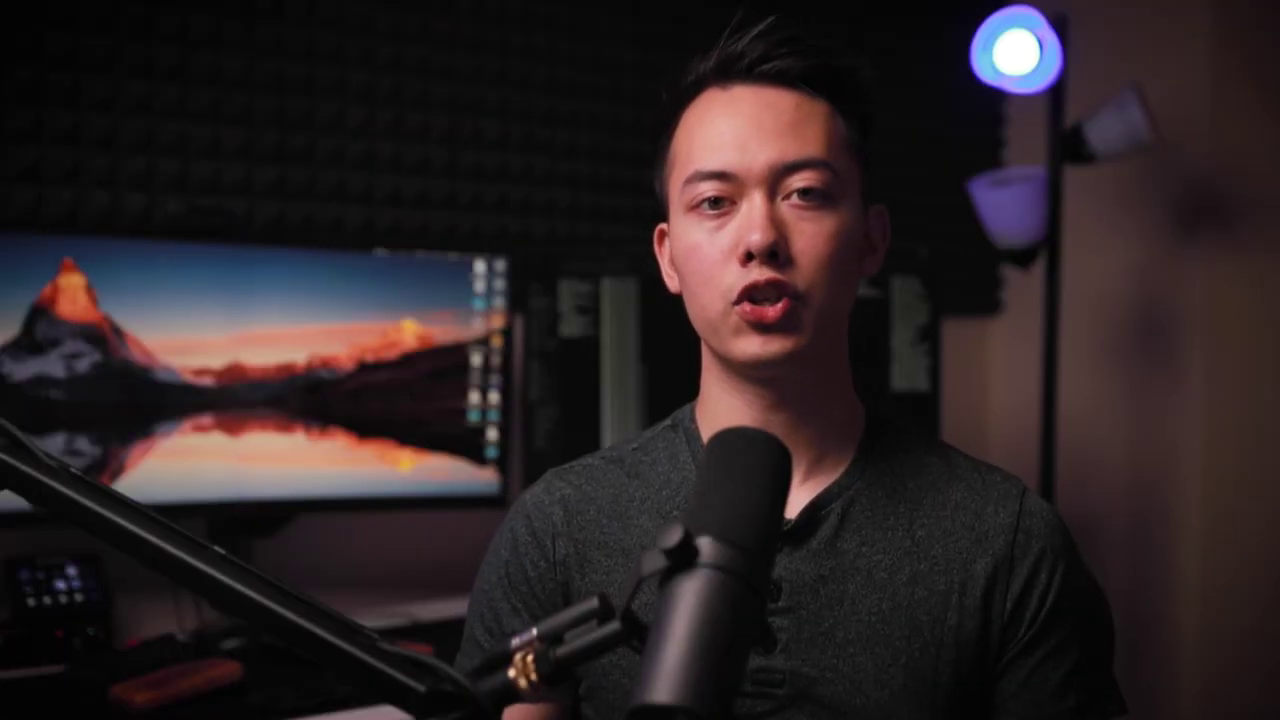
# Paste the copied clip on the highest enabled track using Excalibur's Paste Clip command.
pyautogui.write('pas')
pyautogui.write('te clip')
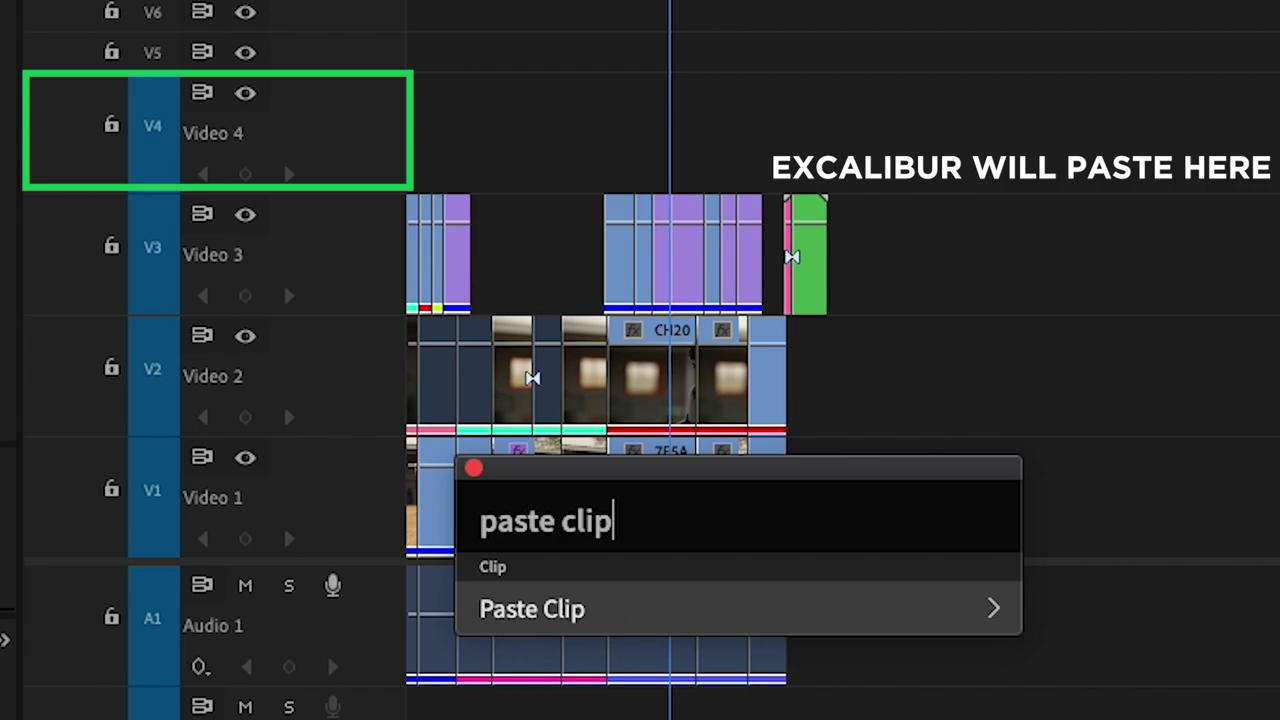
pyautogui.press('Return')
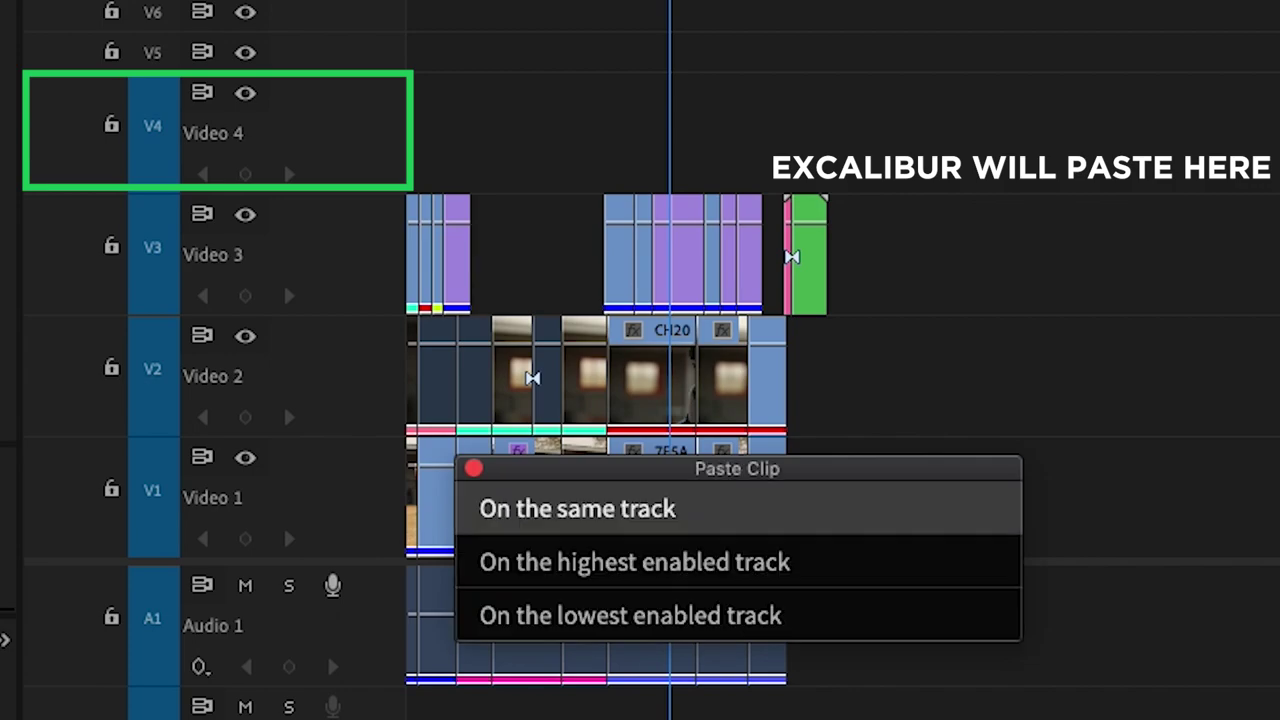
pyautogui.click(637, 566)
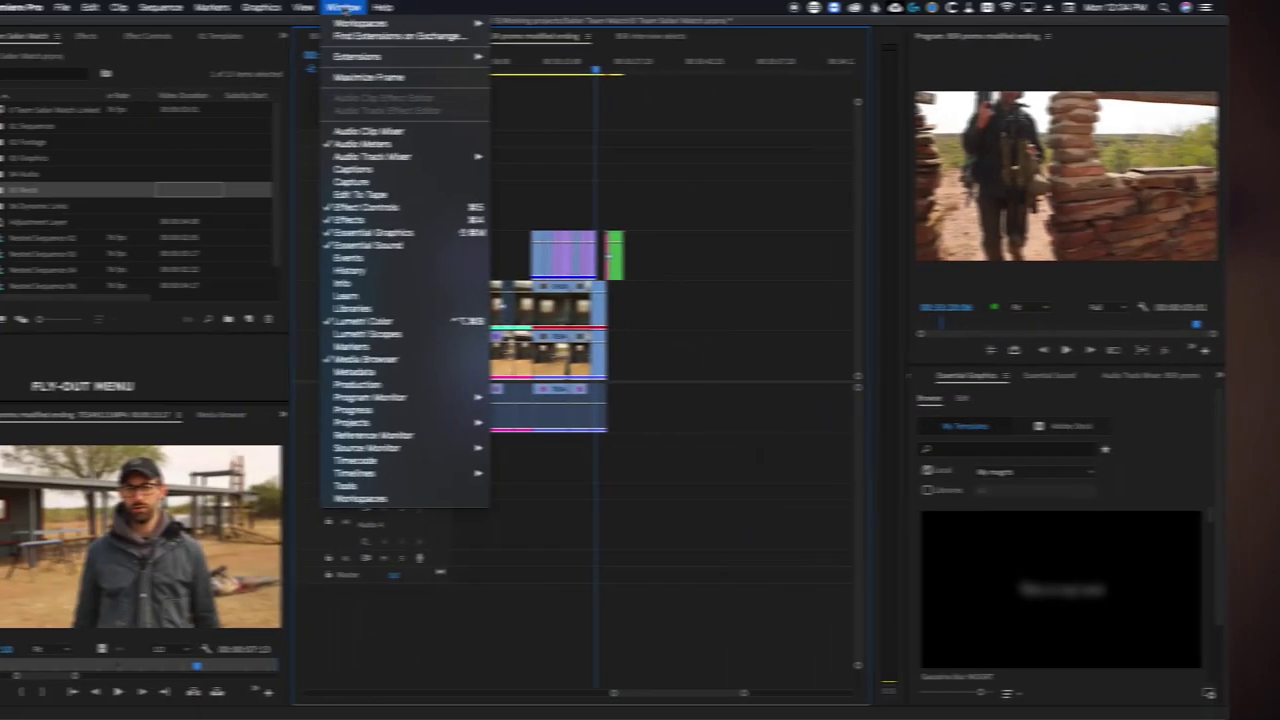
# Open the Excalibur settings and add a user command named "Paste to highest track".
pyautogui.moveTo(341, 48)
pyautogui.click(507, 53)
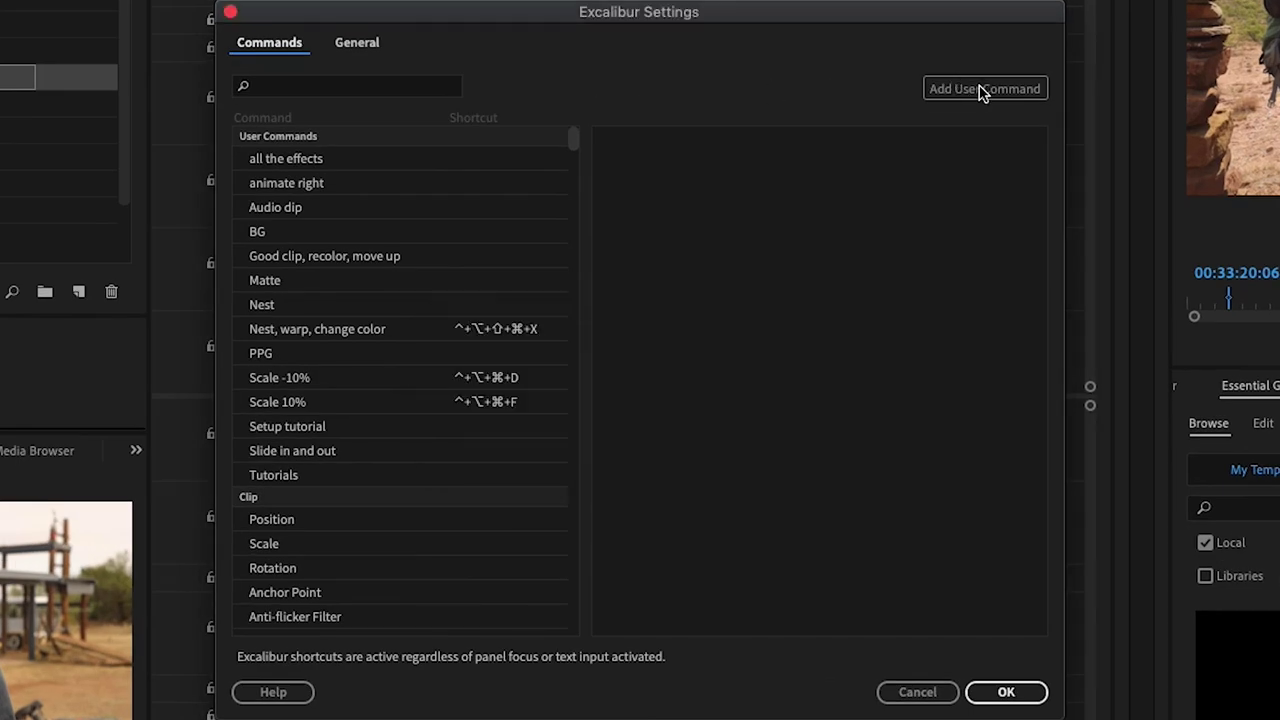
pyautogui.click(843, 199)
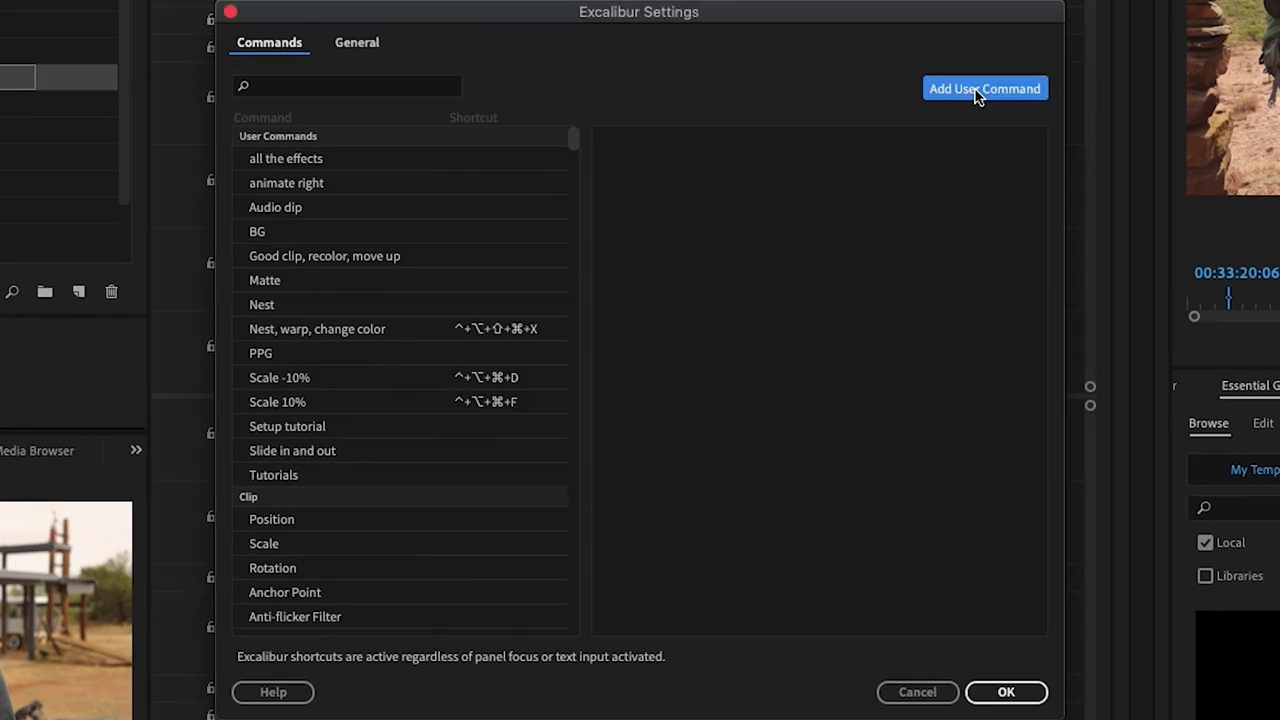
pyautogui.click(978, 92)
pyautogui.write('Paste to highest track')
# Add Paste Clip to the new user command and set it to paste on the highest enabled track.
pyautogui.click(817, 194)
pyautogui.write('paste')
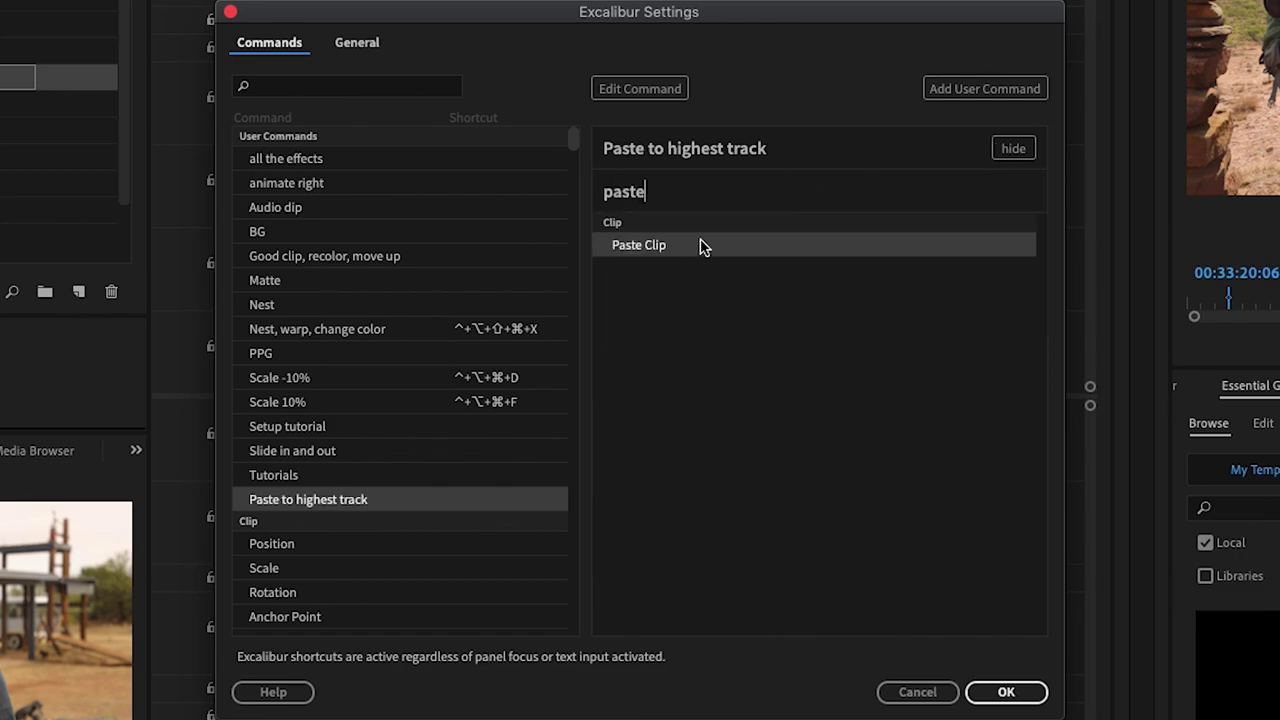
pyautogui.click(694, 246)
pyautogui.click(735, 224)
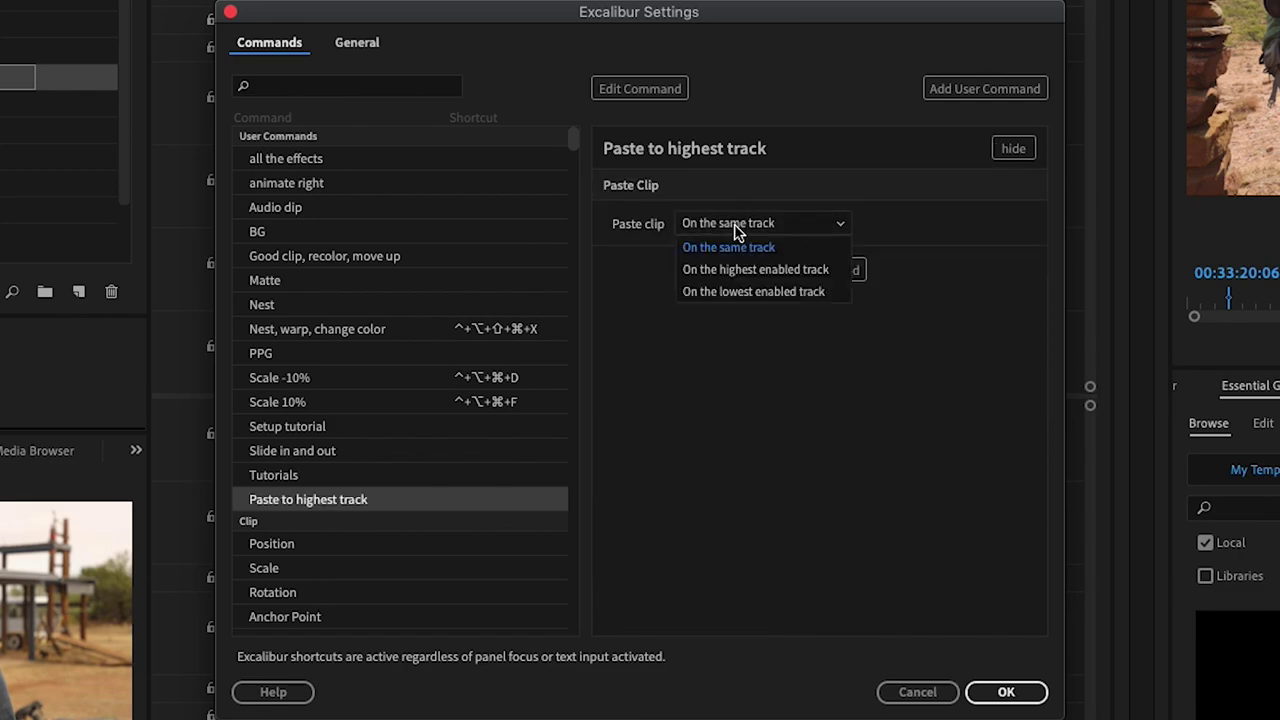
pyautogui.click(748, 270)
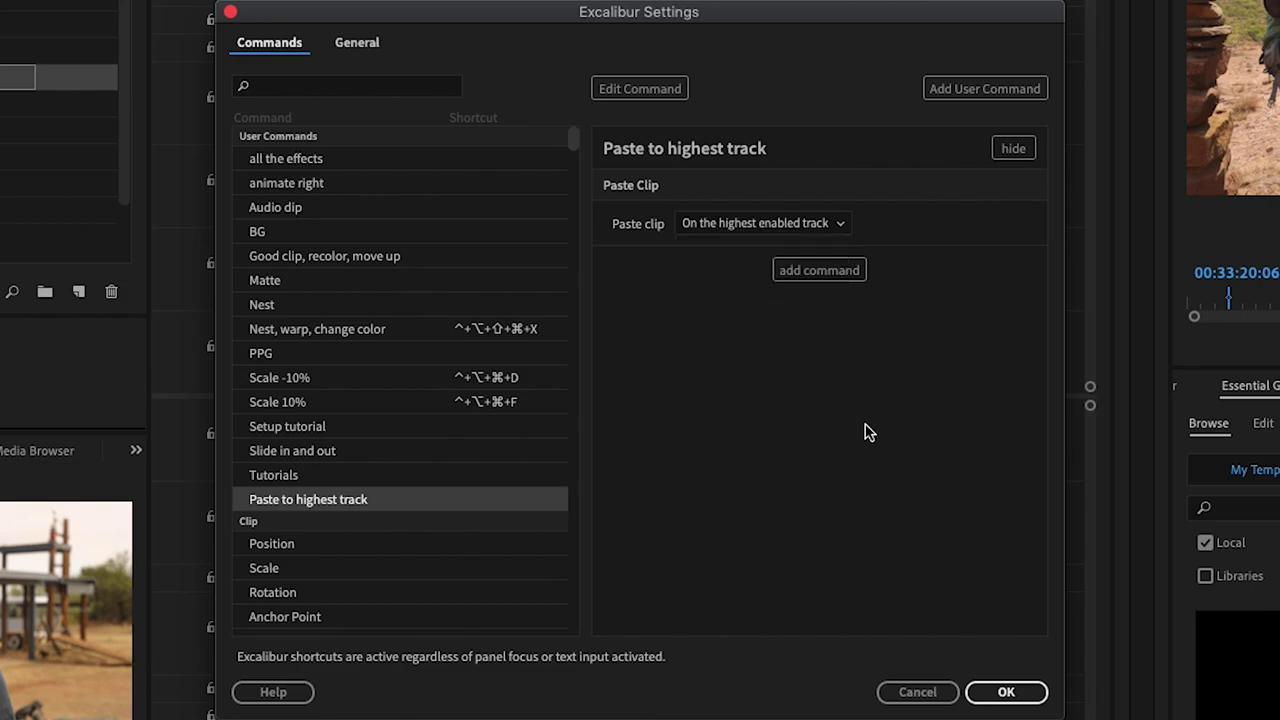
# Assign the shortcut Control+Option+Command+C to "Paste to highest track" and save the Excalibur settings.
pyautogui.click(489, 497)
pyautogui.press('ctrl+alt+super+c')
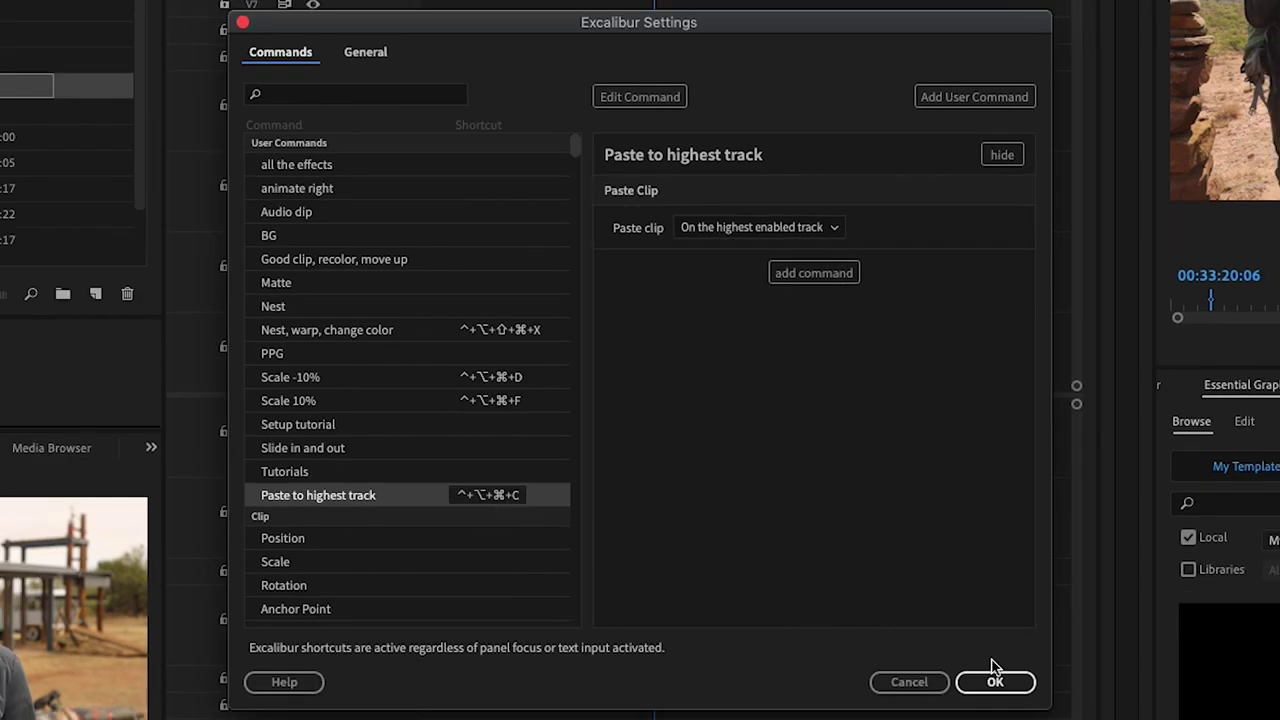
pyautogui.click(995, 682)
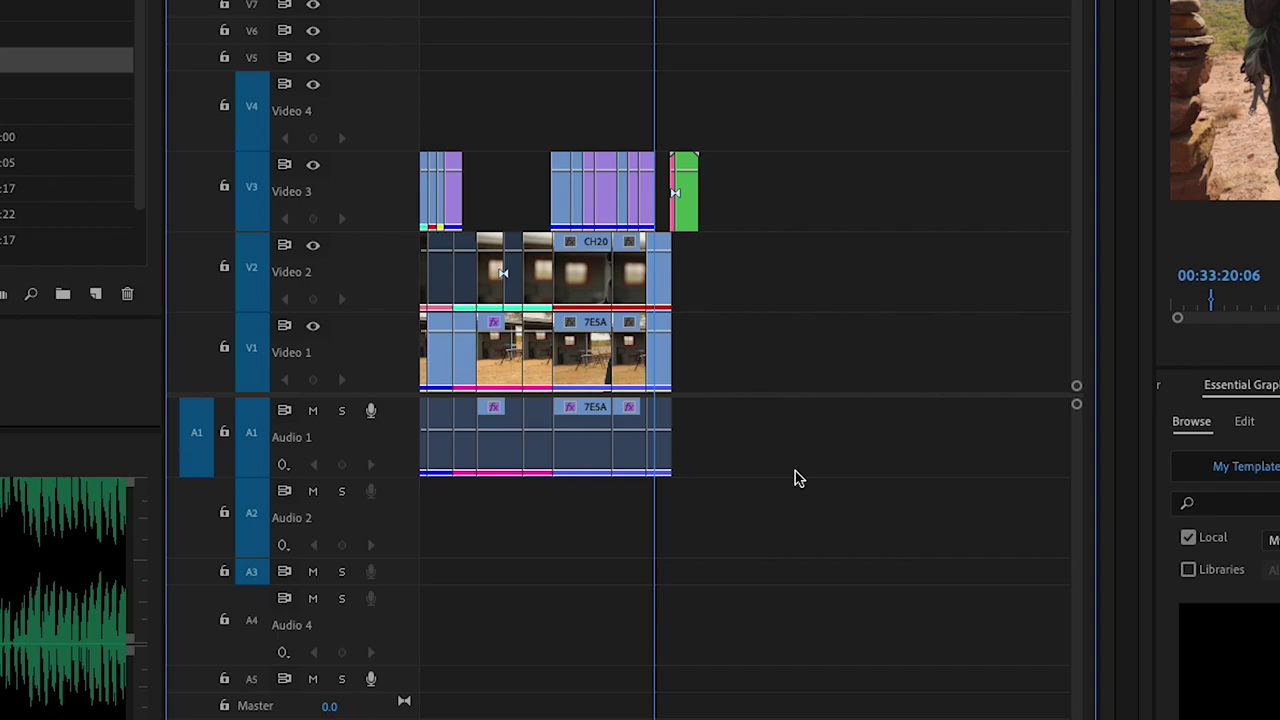
# Test the "Paste to highest track" command and undo the paste, and run it again with track V5 enabled.
pyautogui.press('ctrl+alt+super+c')
pyautogui.hotkey('ctrl', 'z')
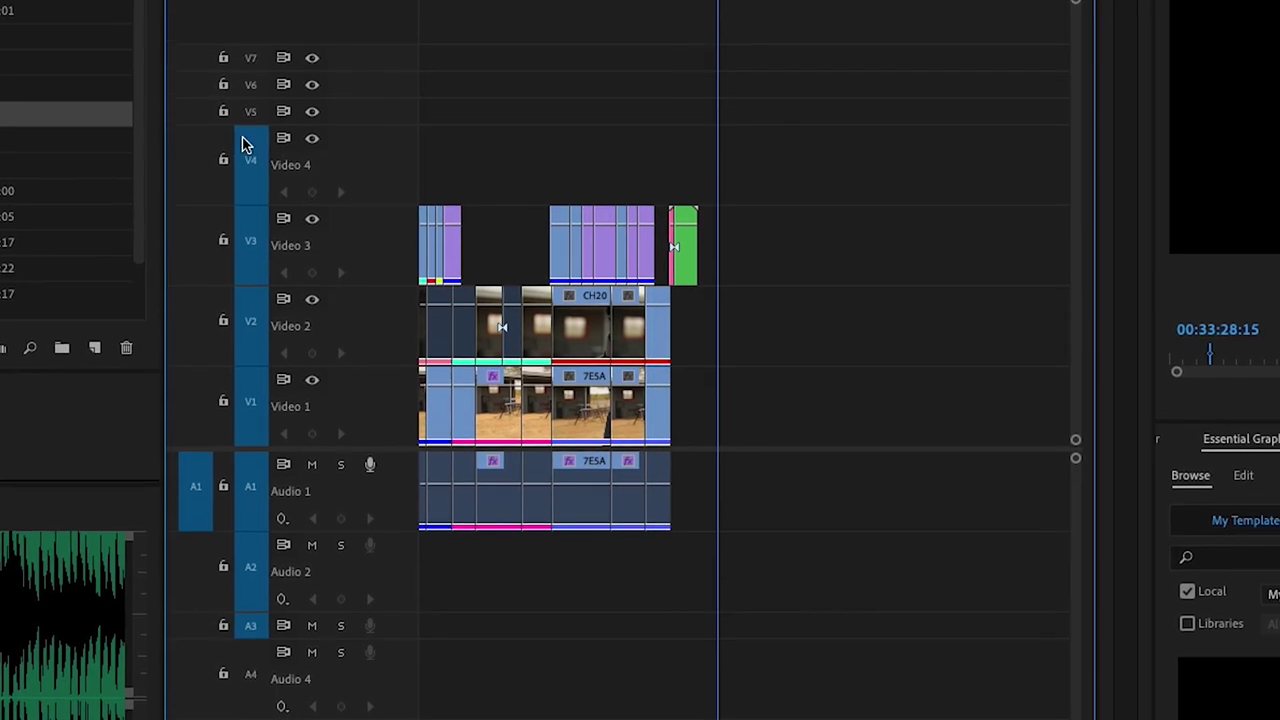
pyautogui.click(251, 57)
pyautogui.press('ctrl+alt+super+c')
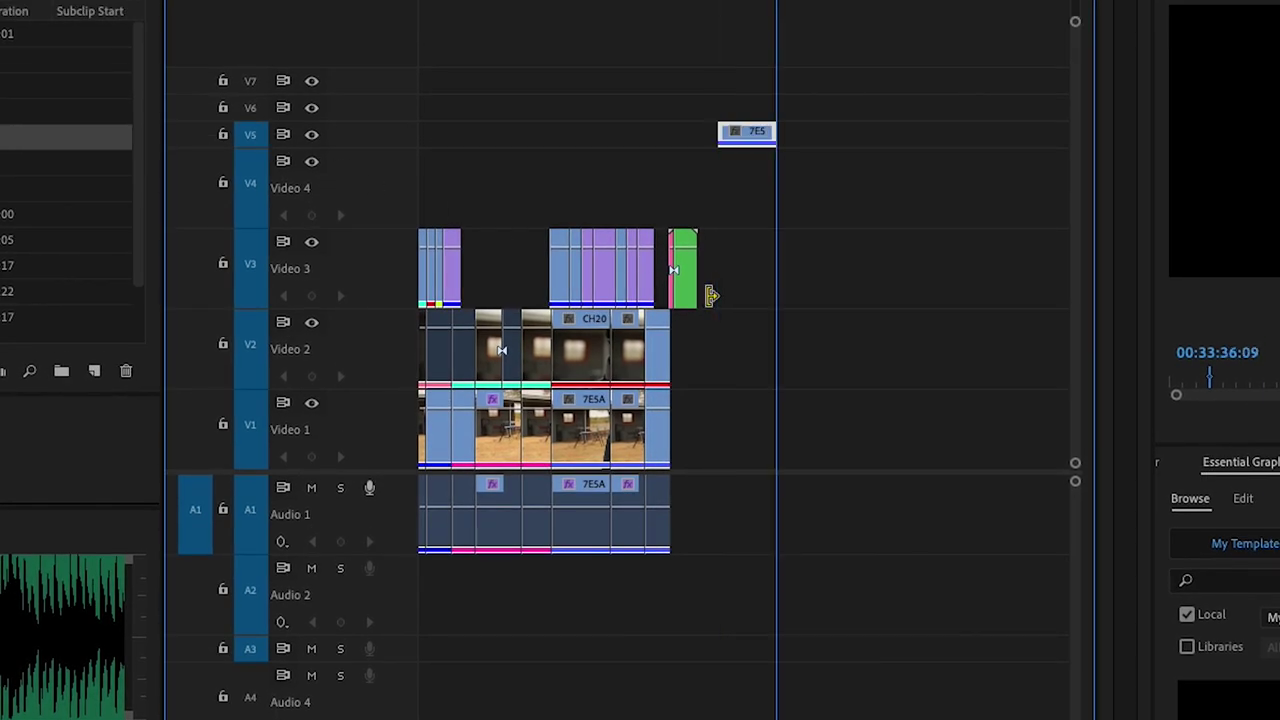
# Enable track V6 and run "Paste to highest track", and repeat the paste with track V7 enabled.
pyautogui.click(250, 107)
pyautogui.press('ctrl+alt+super+c')
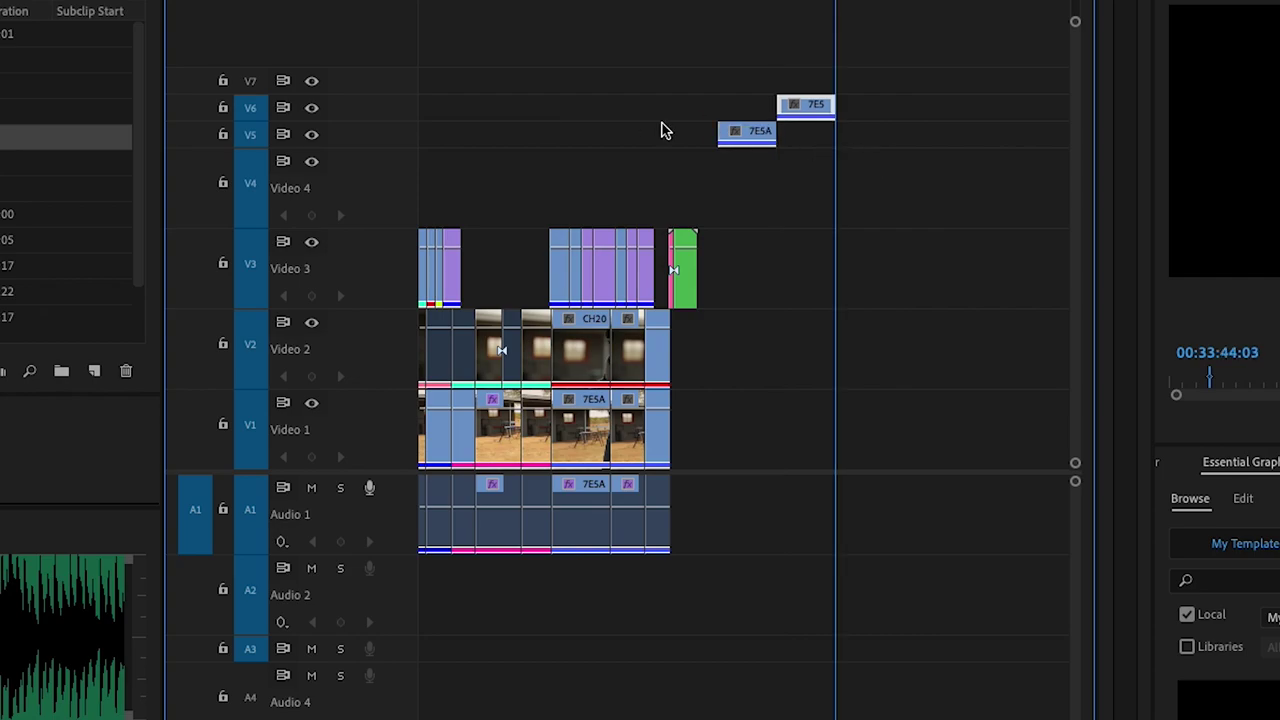
pyautogui.click(250, 82)
pyautogui.press('ctrl+alt+super+c')
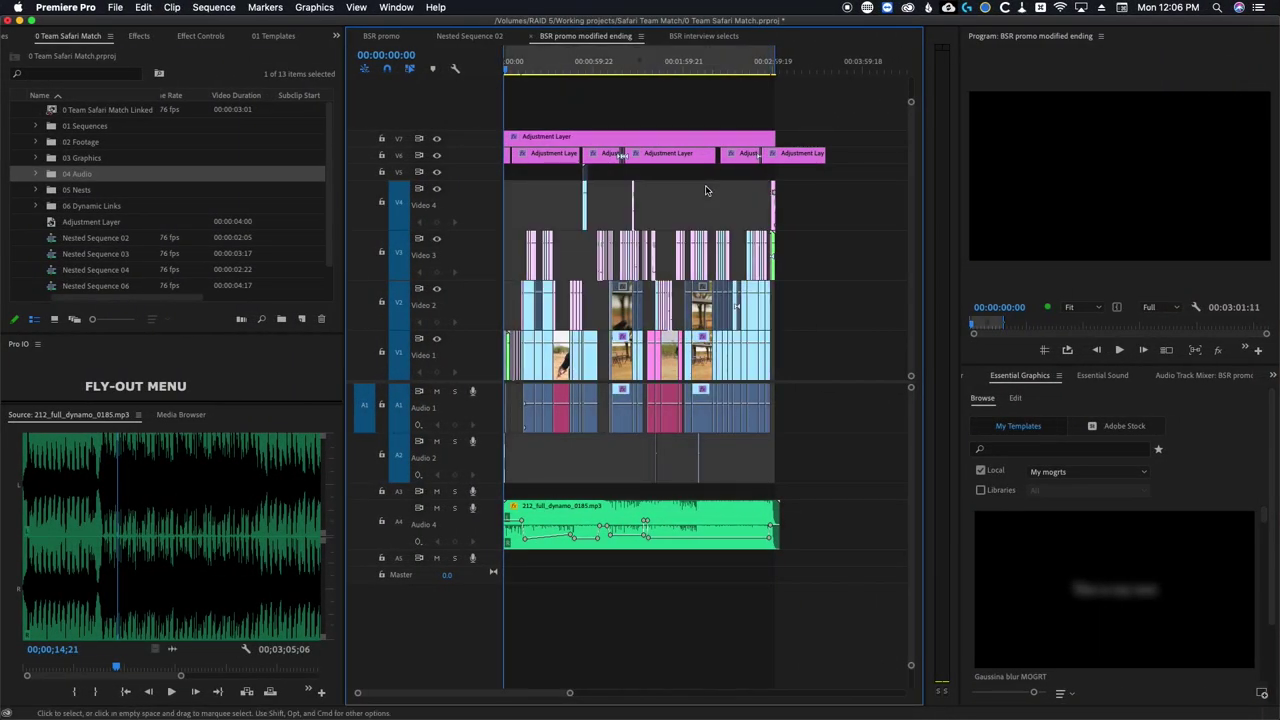
# Open Export Media through Excalibur and browse to the Desktop in the output folder chooser, leaving it without choosing a folder.
pyautogui.hotkey('ctrl', 'space')
pyautogui.write('export')
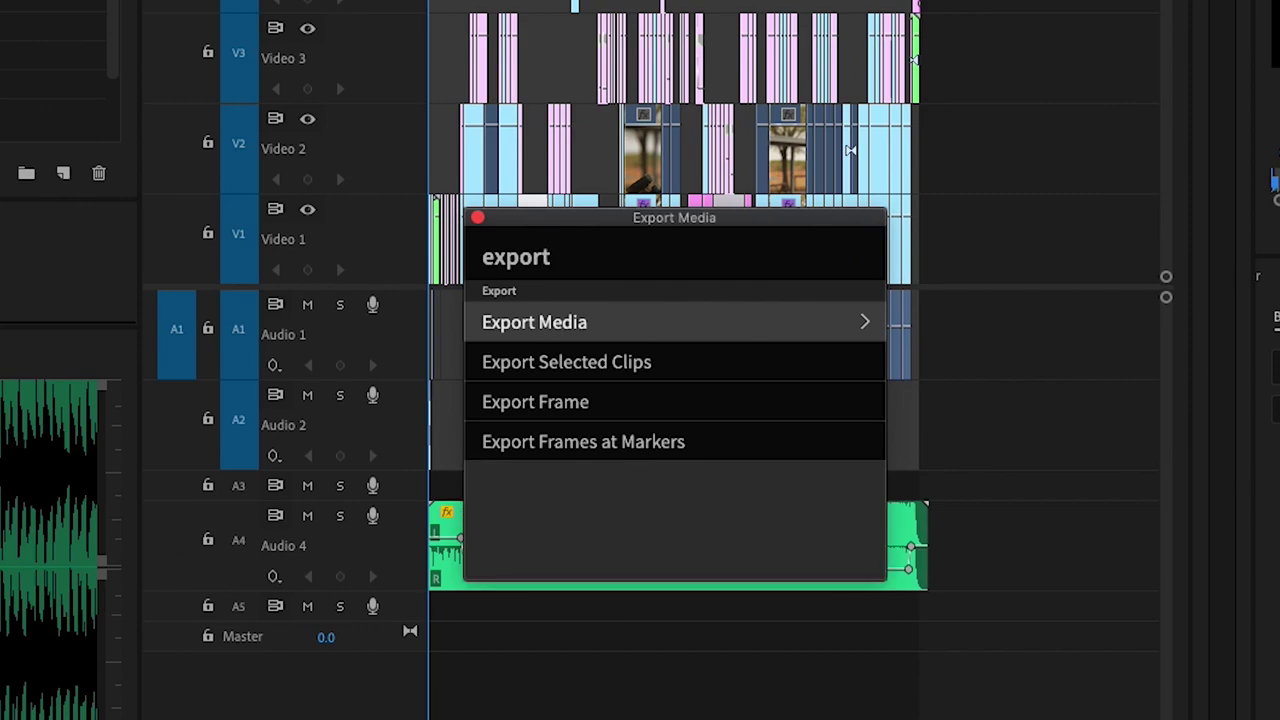
pyautogui.press('Return')
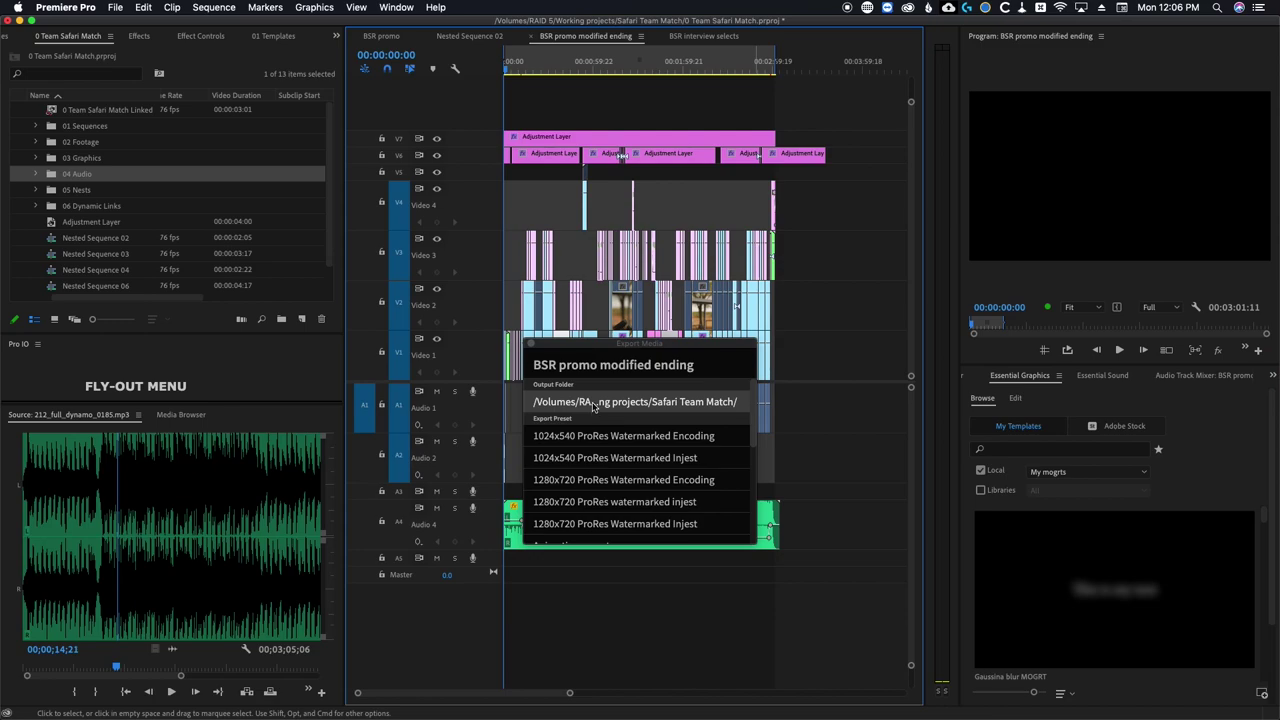
pyautogui.click(593, 403)
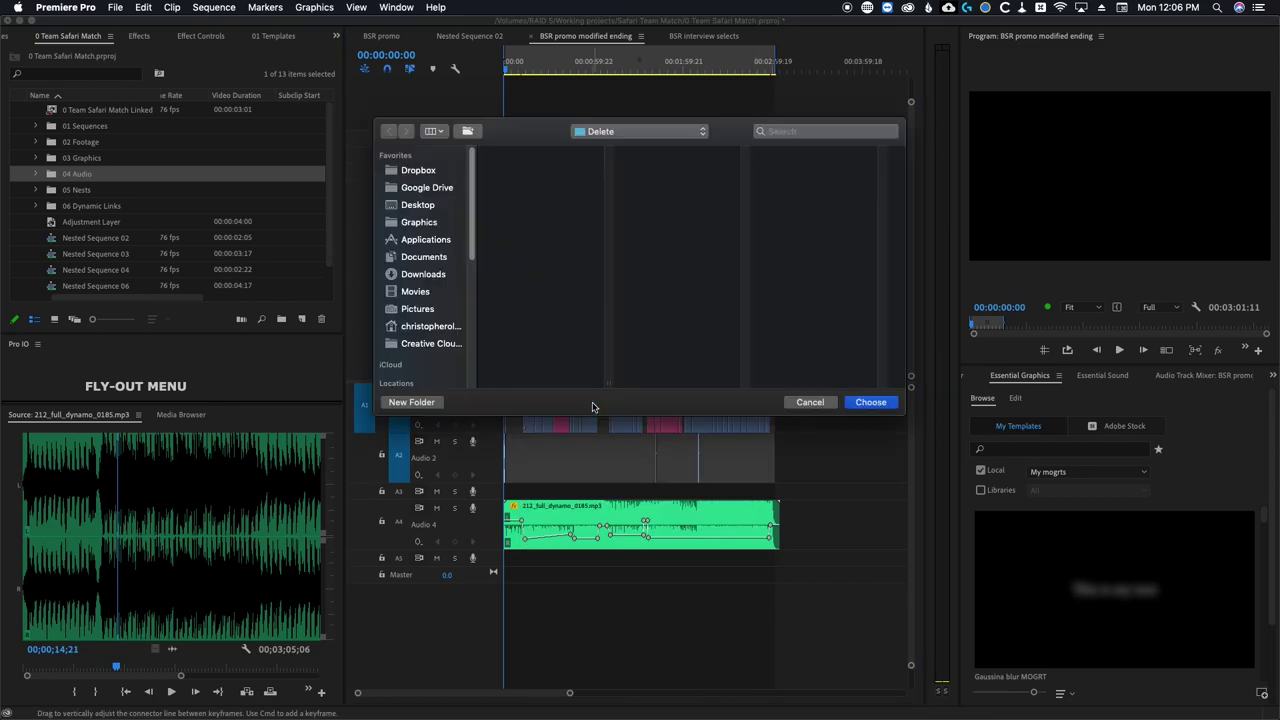
pyautogui.click(419, 207)
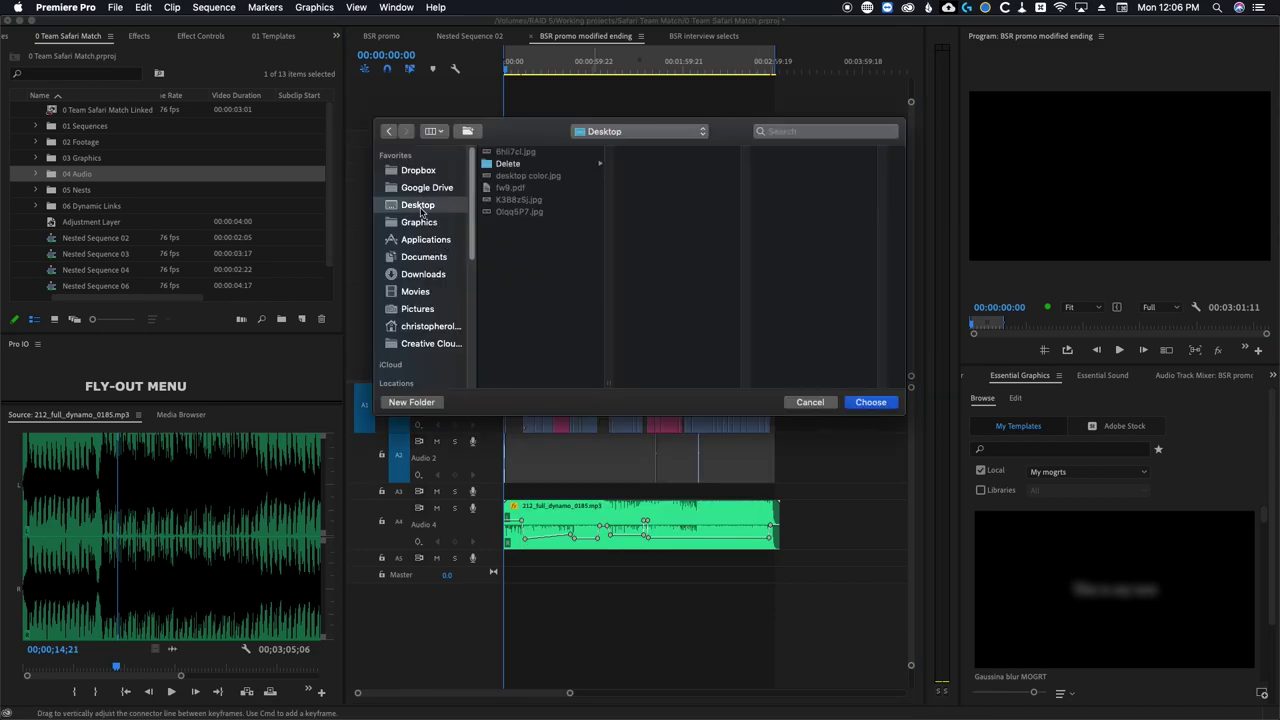
pyautogui.click(809, 402)
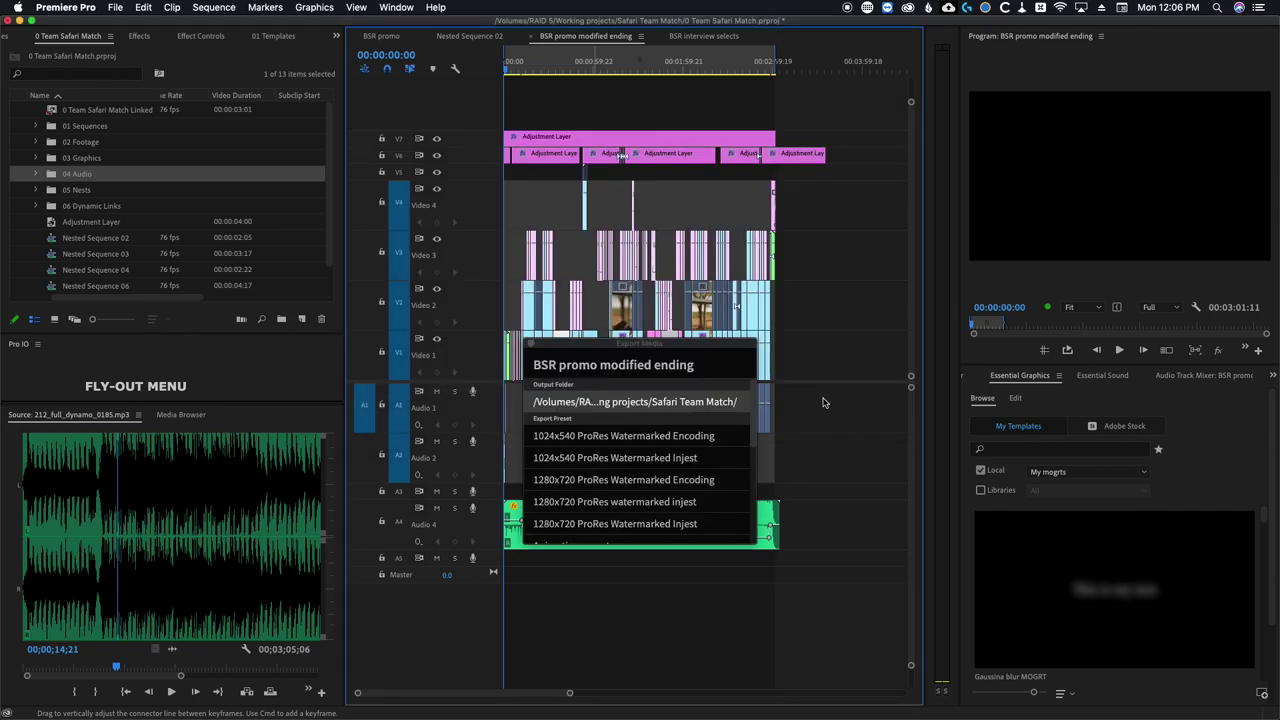
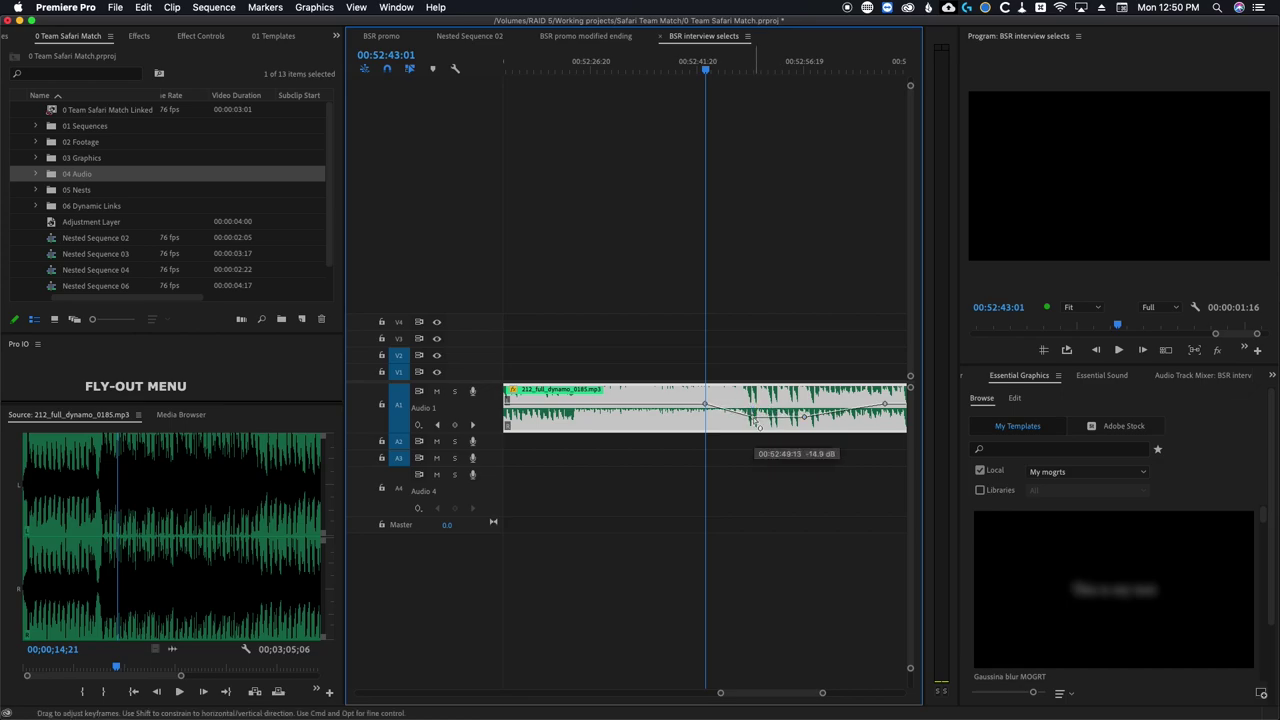
# Apply the "Audio dip" user command to the 212_full_dynamo_0185.mp3 clip at three successive playhead positions.
pyautogui.press('-')
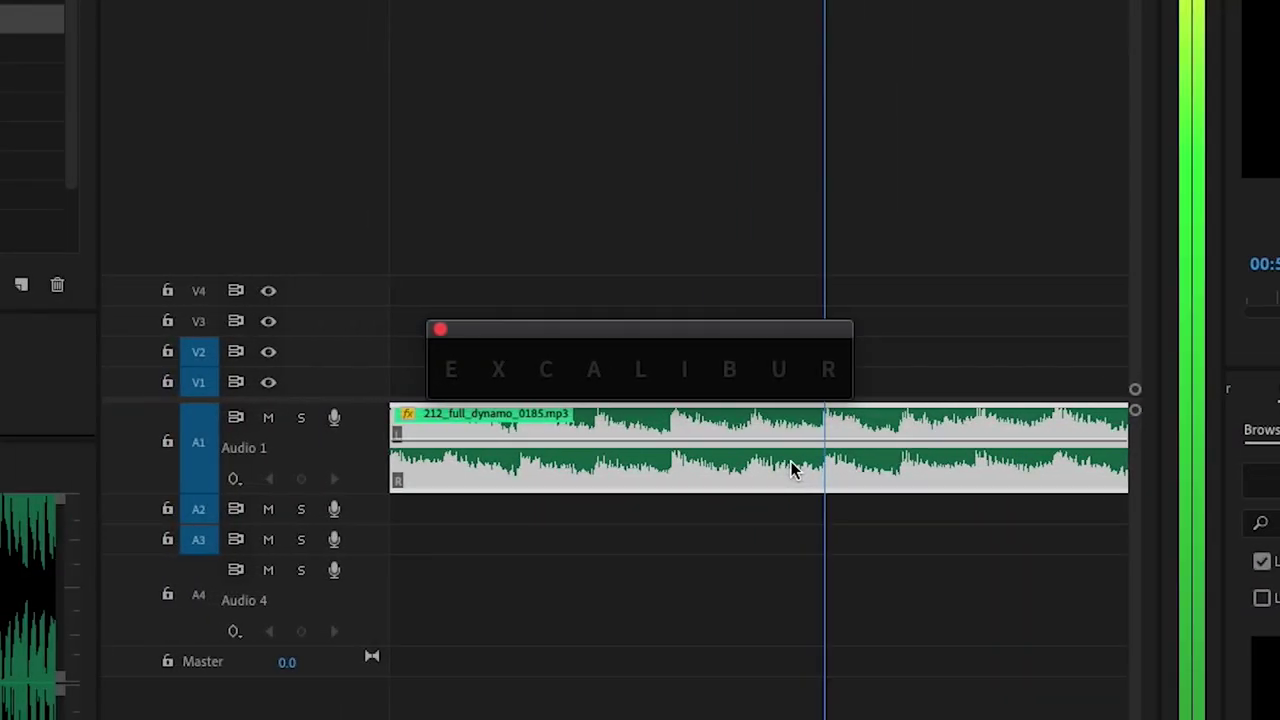
pyautogui.write('audi')
pyautogui.press('Return')
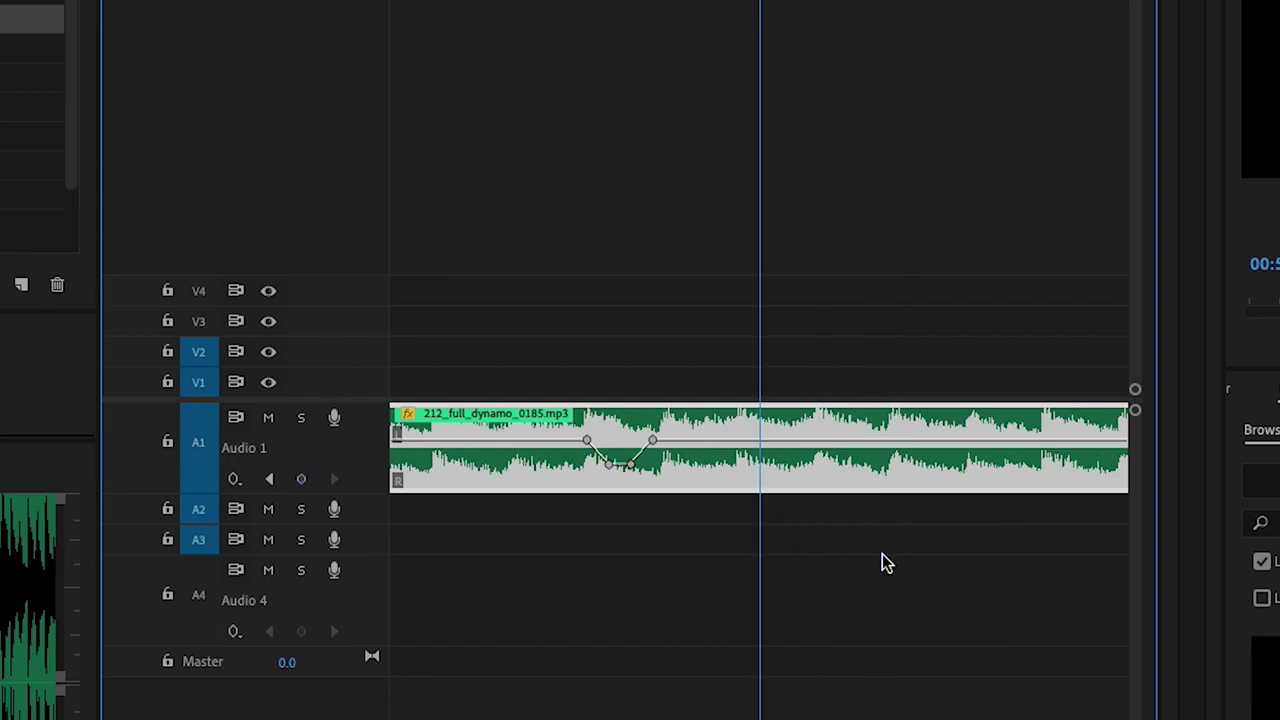
pyautogui.hotkey('ctrl', 'space')
pyautogui.write('audio')
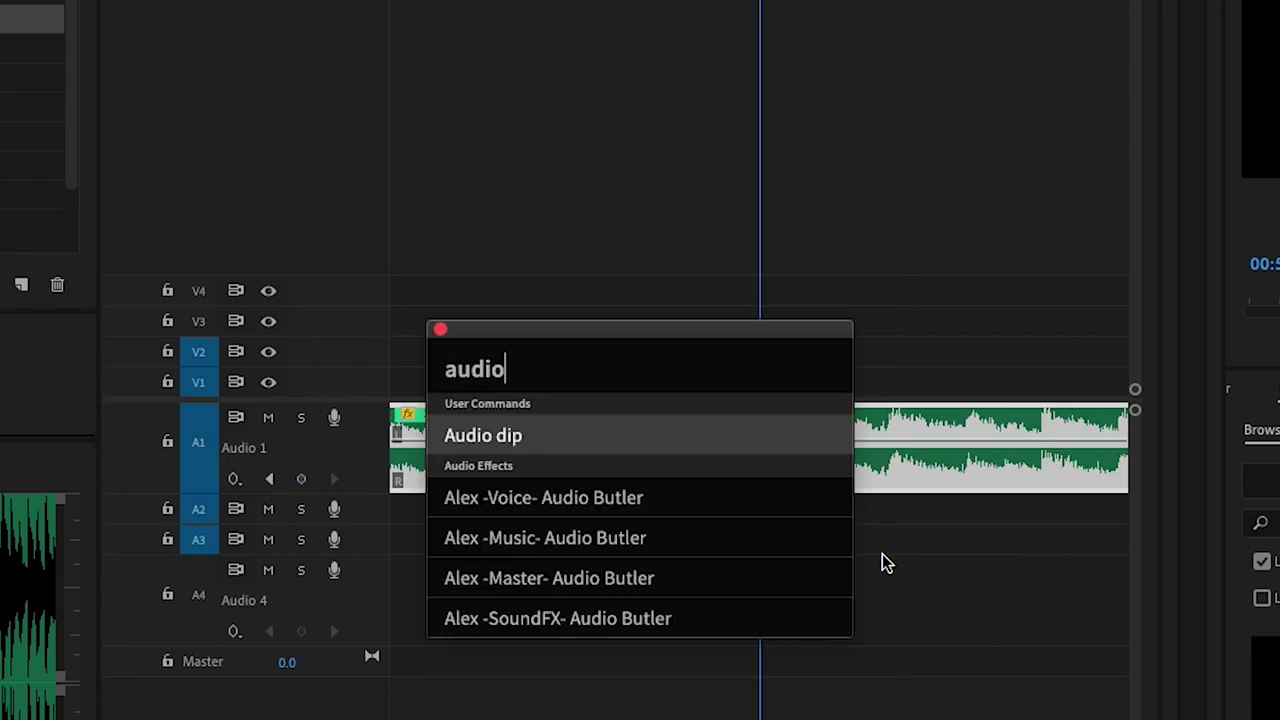
pyautogui.press('Return')
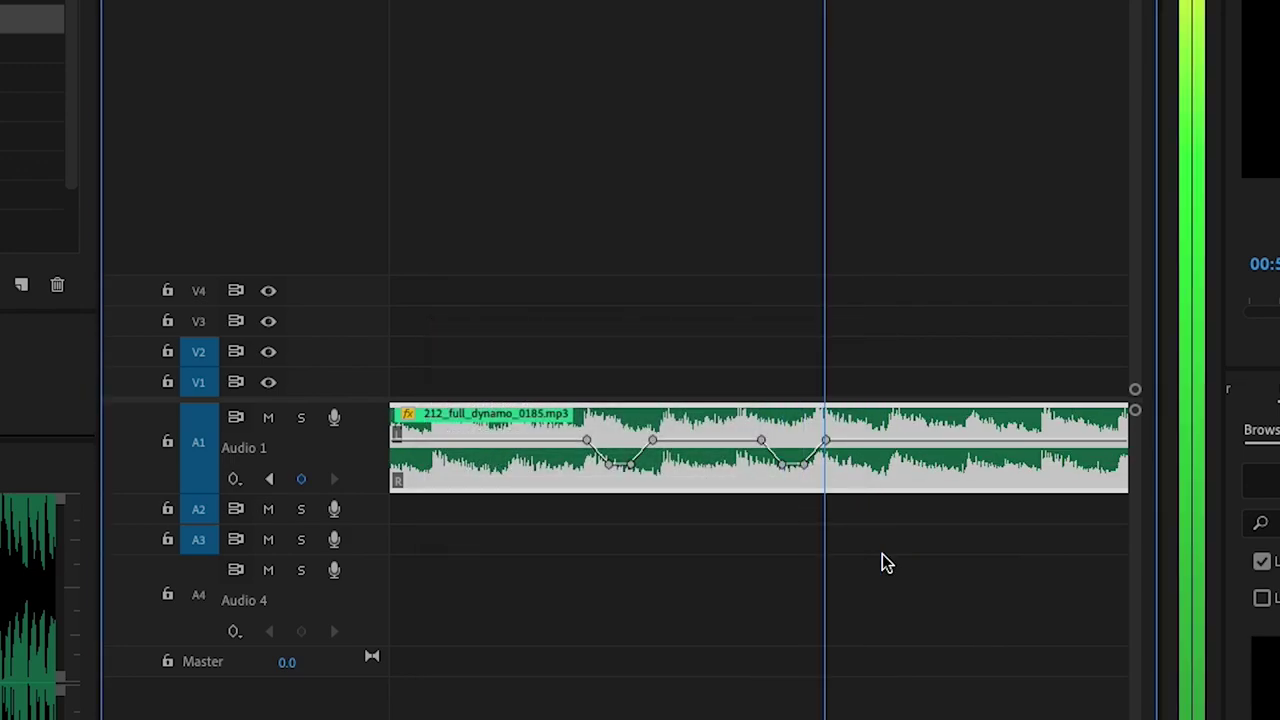
pyautogui.press('space')
pyautogui.hotkey('ctrl', 'space')
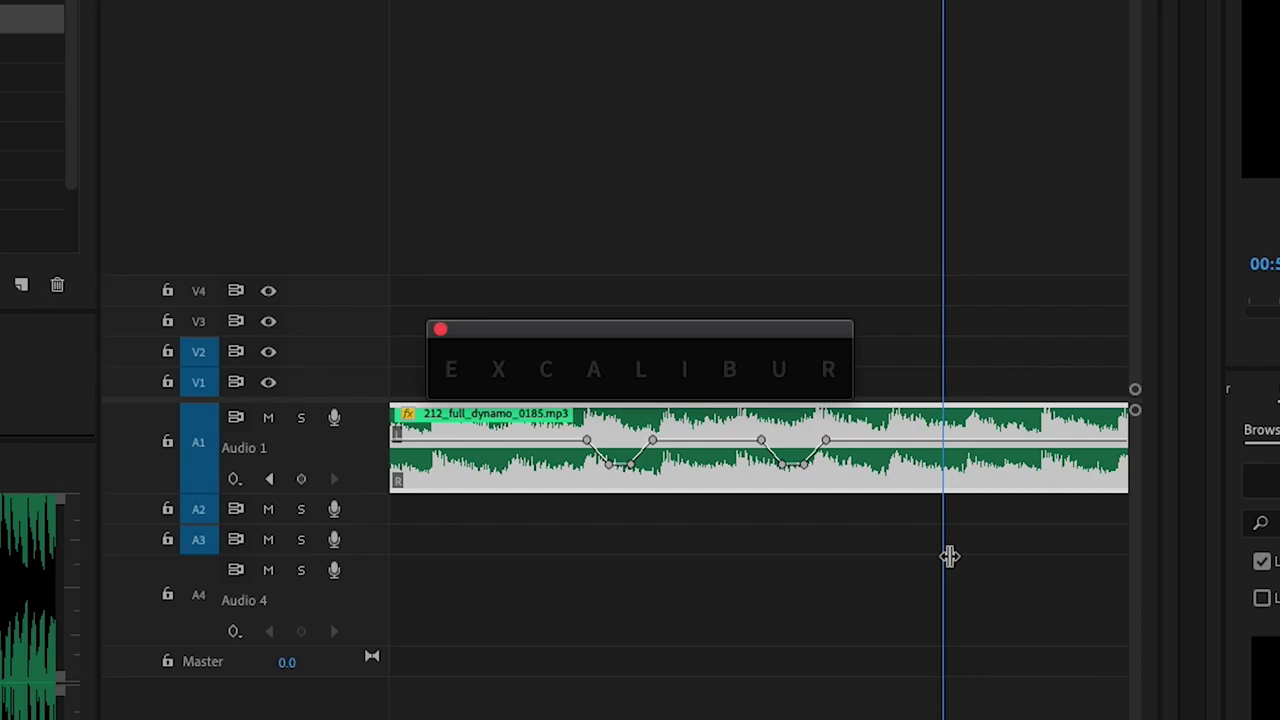
pyautogui.write('audi')
pyautogui.press('Return')
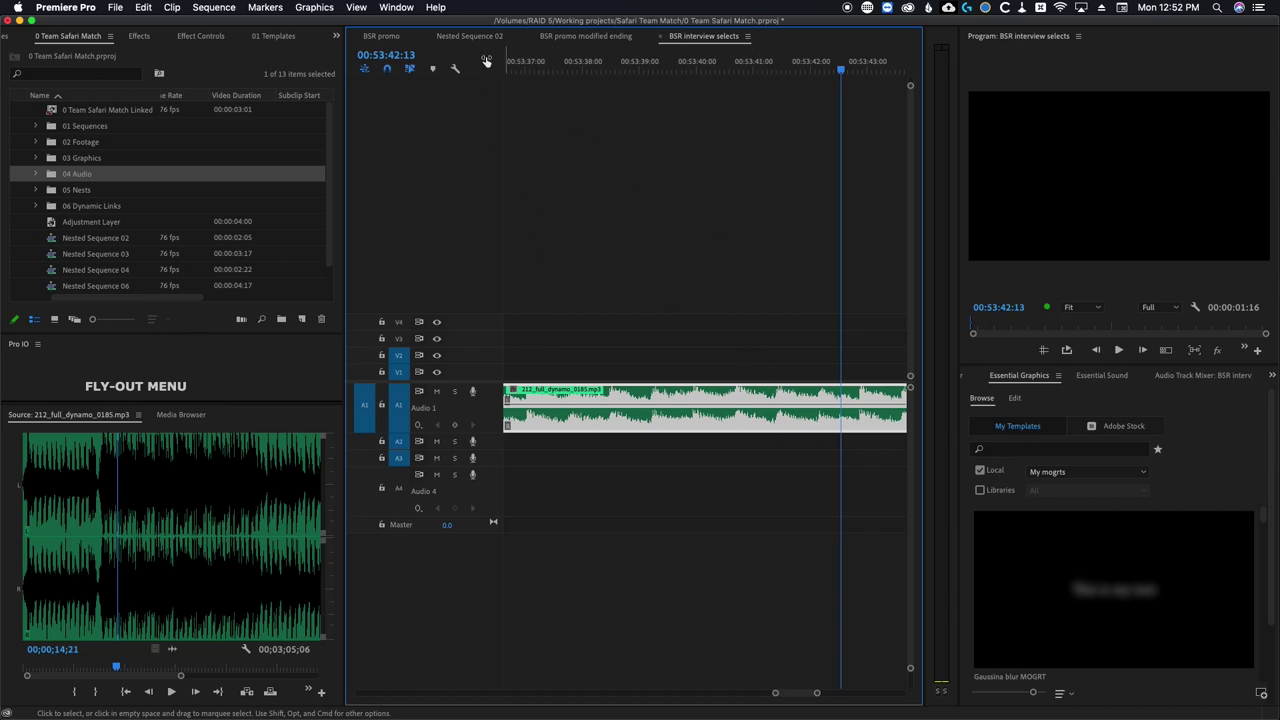
# Open the Excalibur settings and add a user command named "Audio dip 20 frames".
pyautogui.click(405, 8)
pyautogui.moveTo(412, 56)
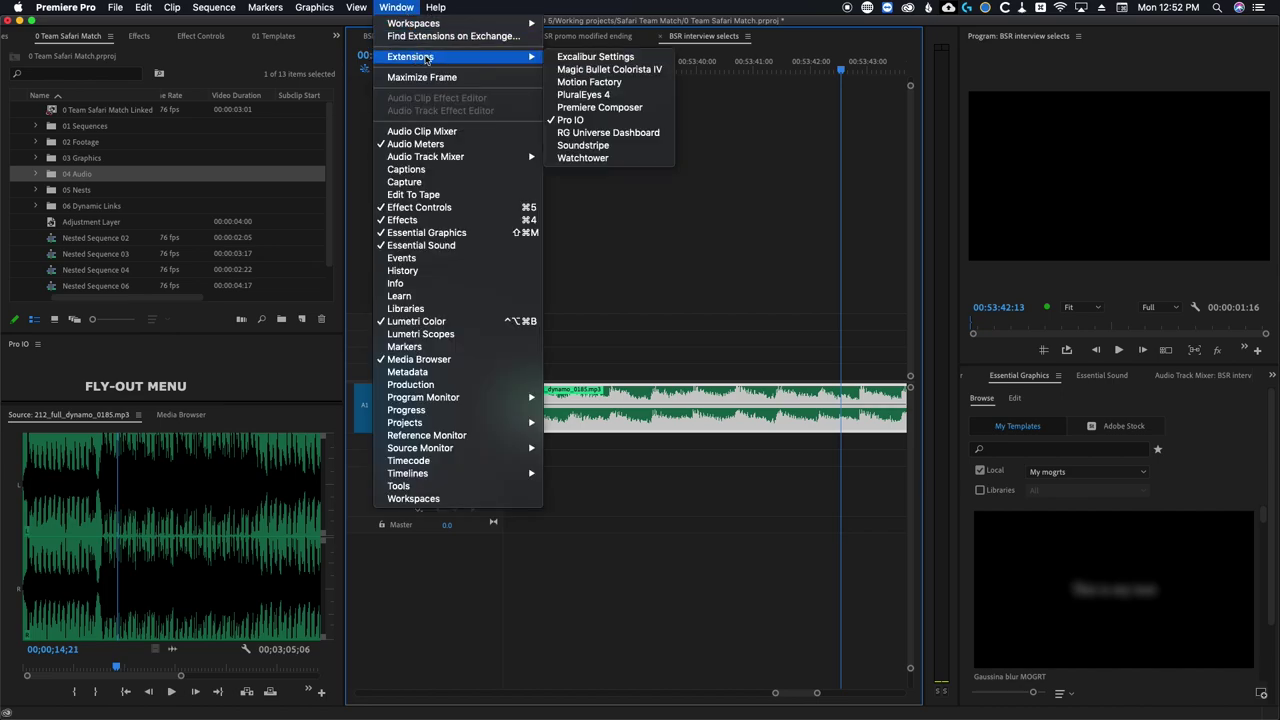
pyautogui.click(590, 56)
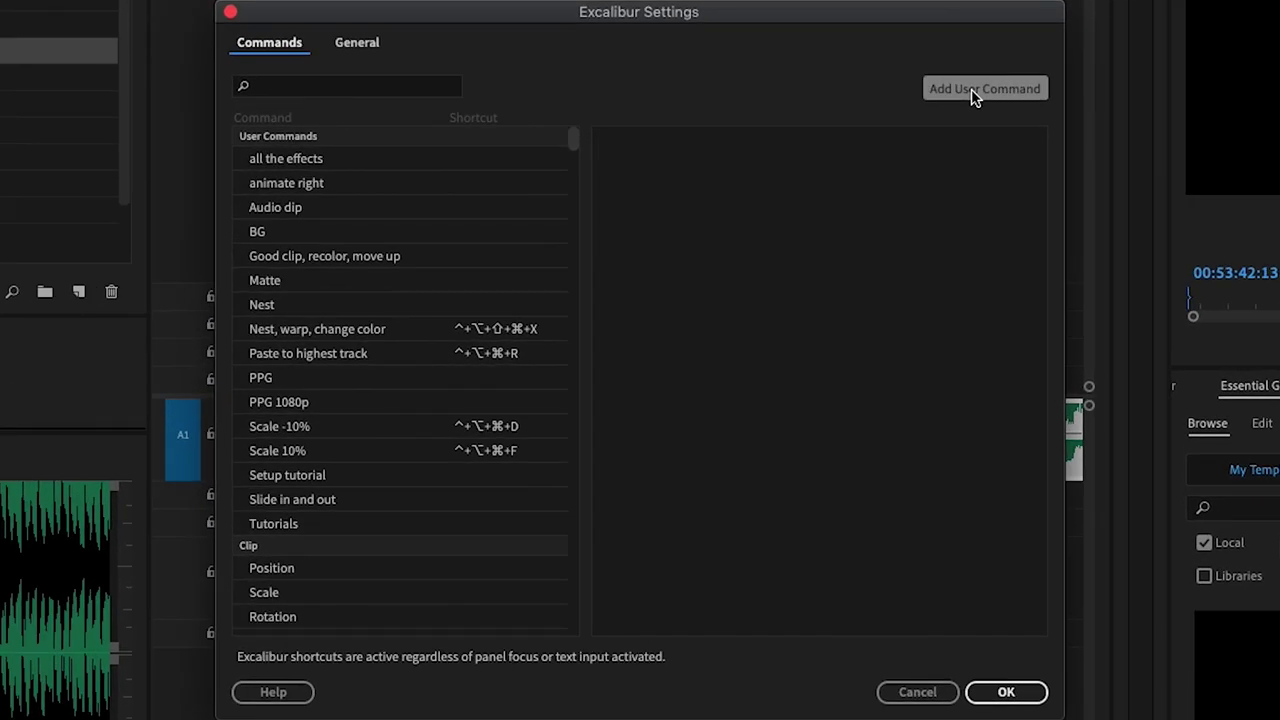
pyautogui.click(841, 197)
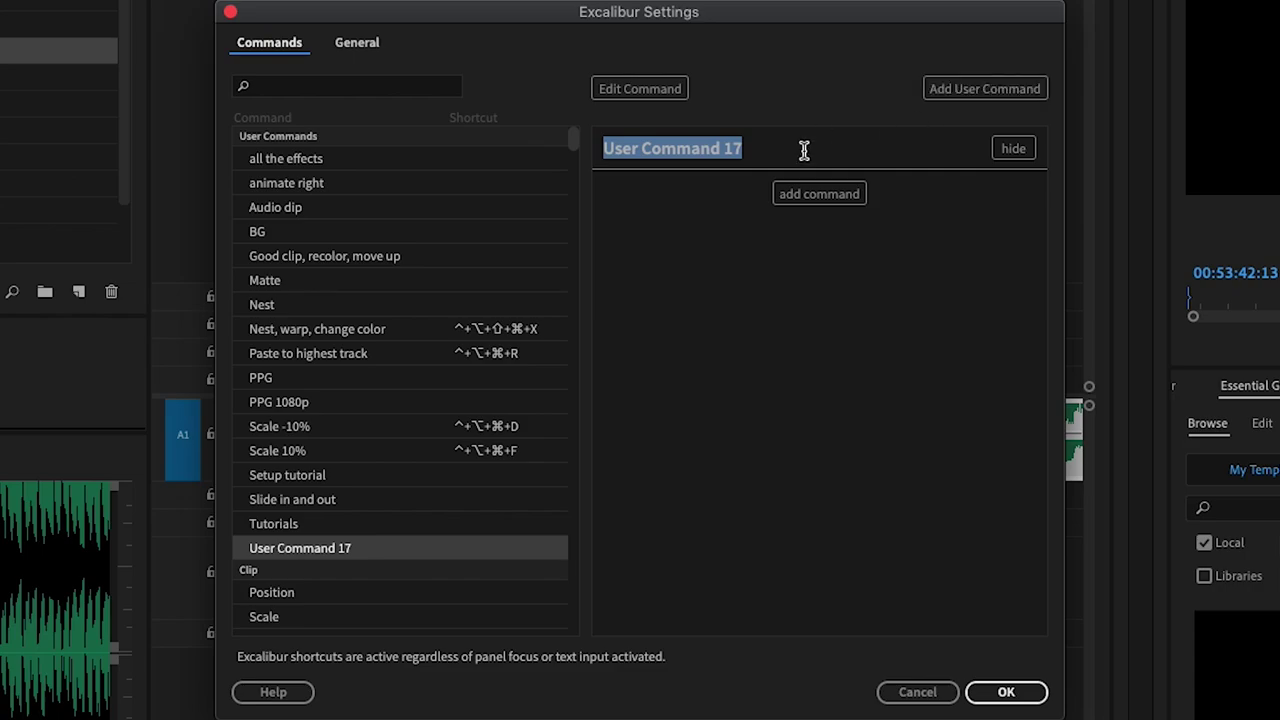
pyautogui.write('Audio dip')
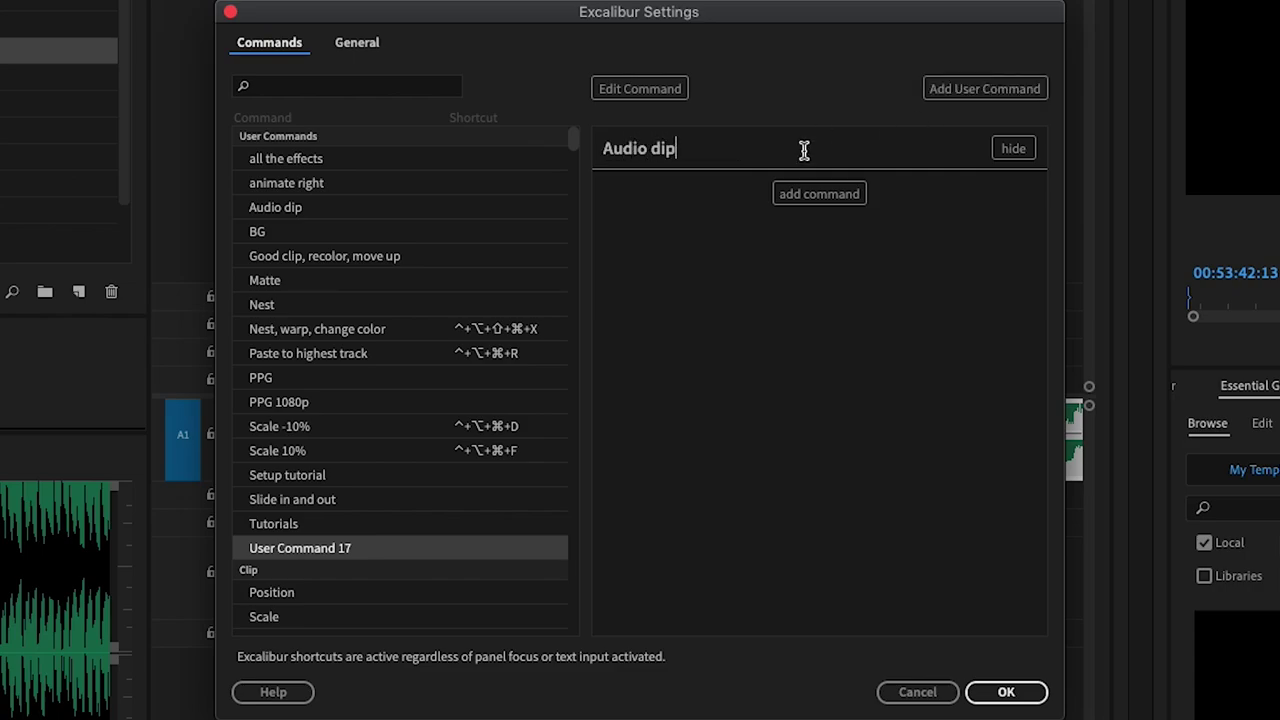
pyautogui.write(' 20 frames')
pyautogui.press('Return')
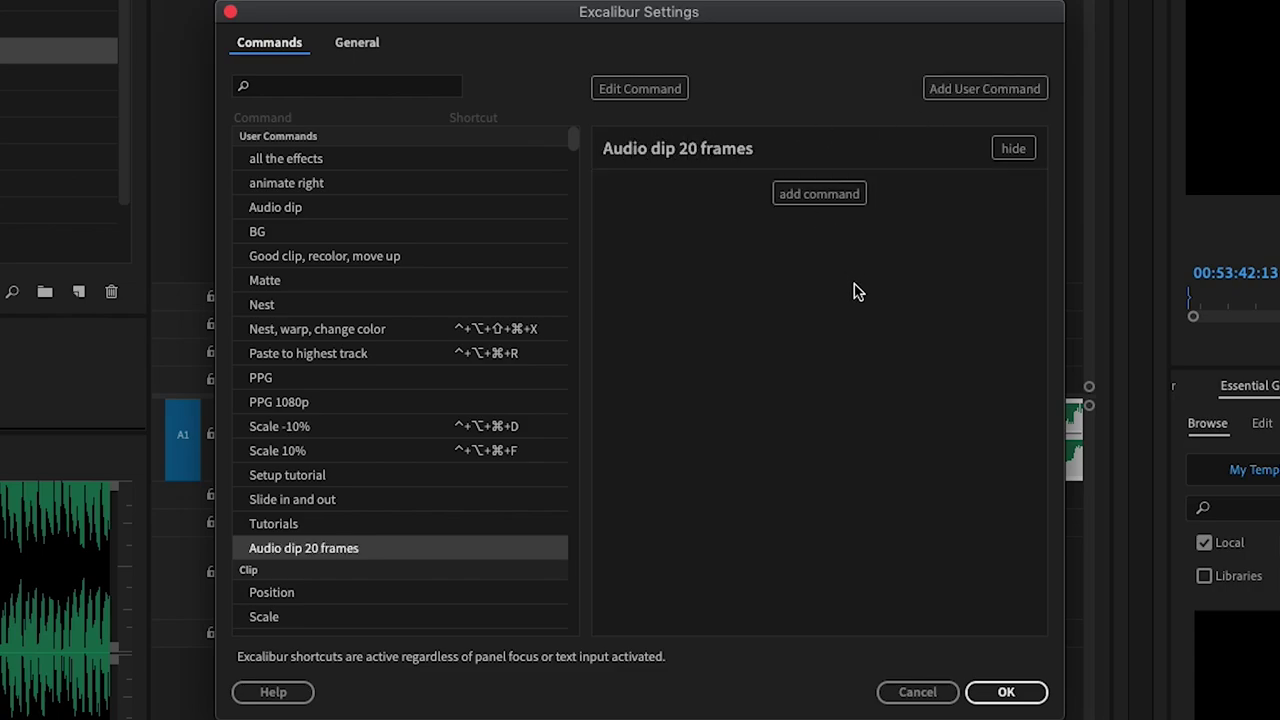
# Add a Volume command of 0 dB with the Set value action to "Audio dip 20 frames", and insert another empty command entry.
pyautogui.click(817, 195)
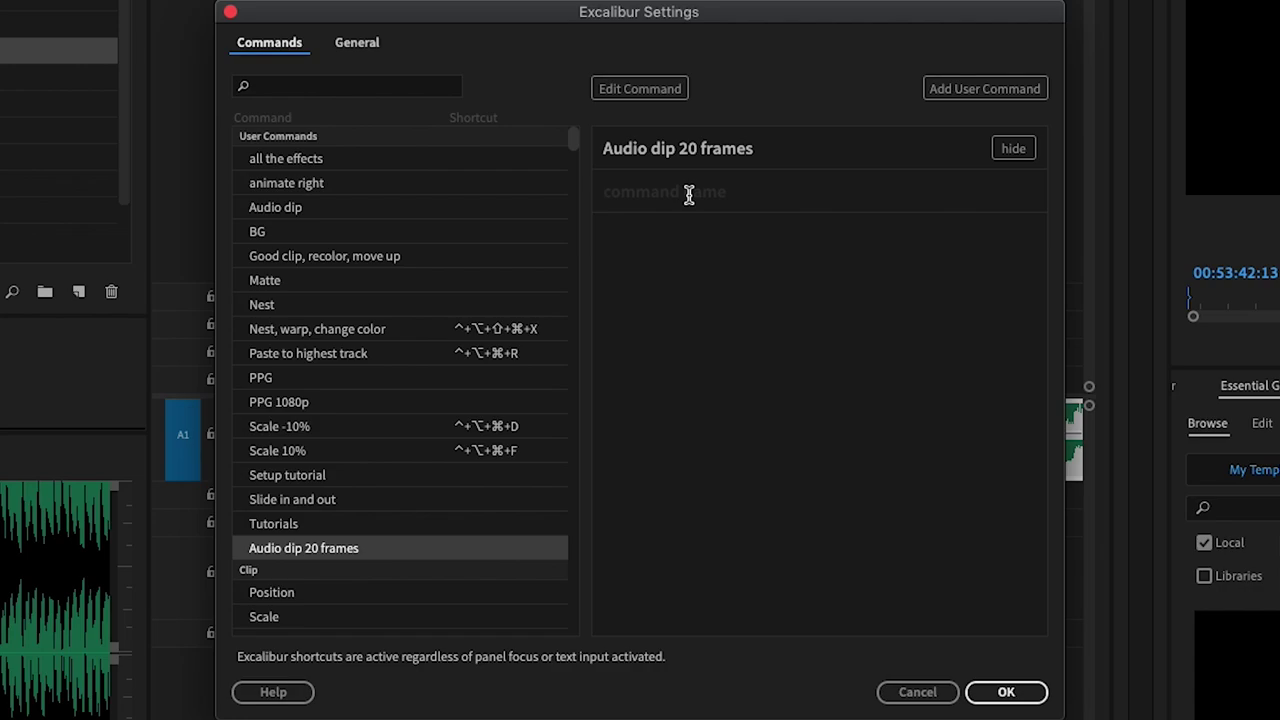
pyautogui.write('volume')
pyautogui.press('Return')
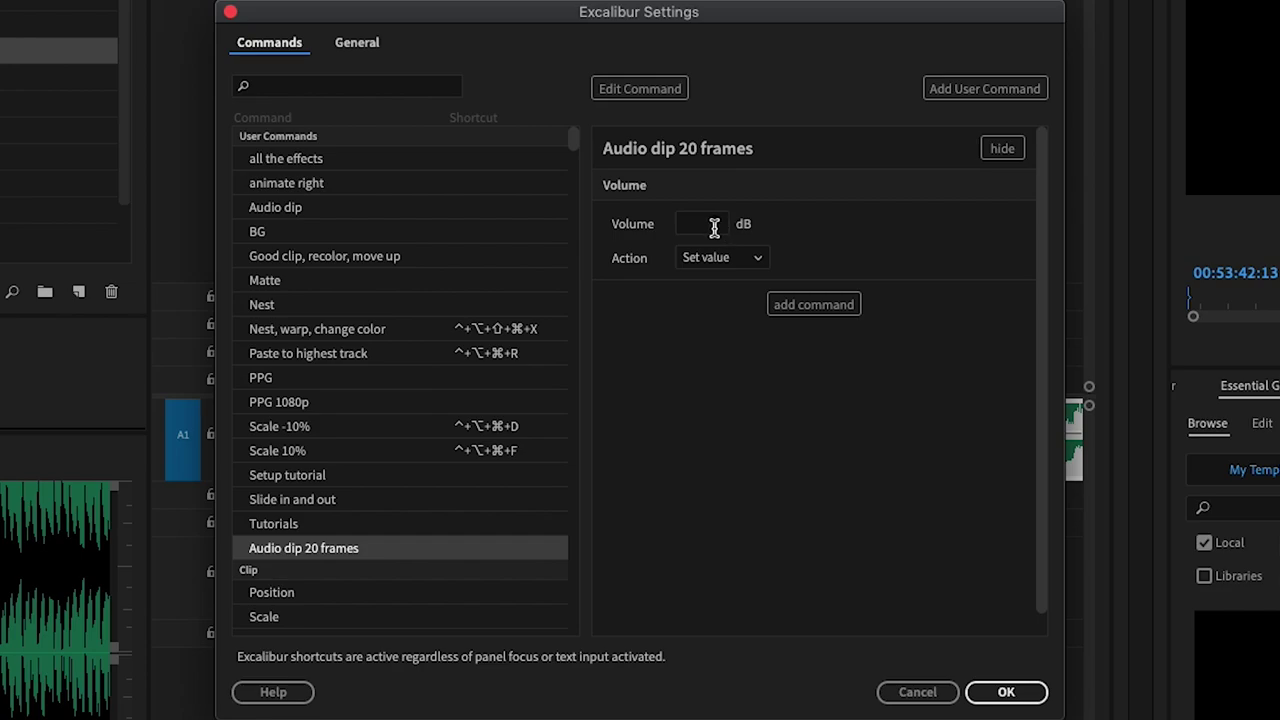
pyautogui.click(714, 226)
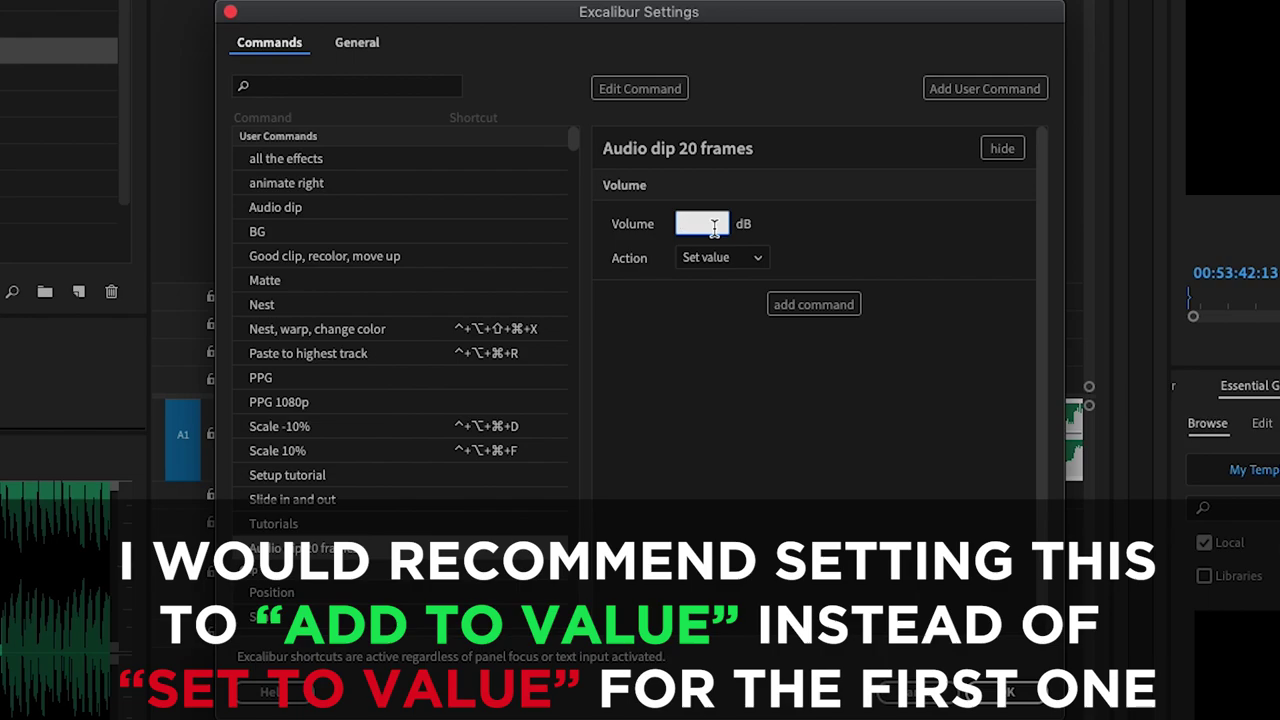
pyautogui.click(836, 236)
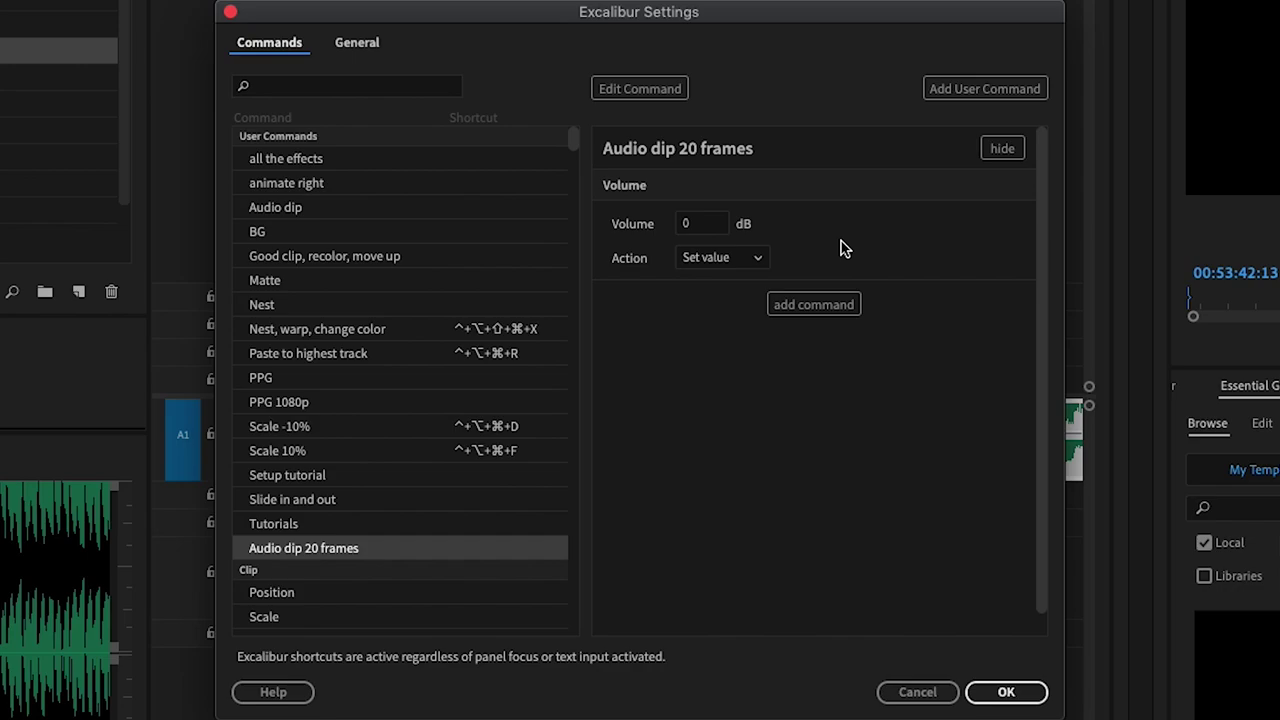
pyautogui.click(846, 307)
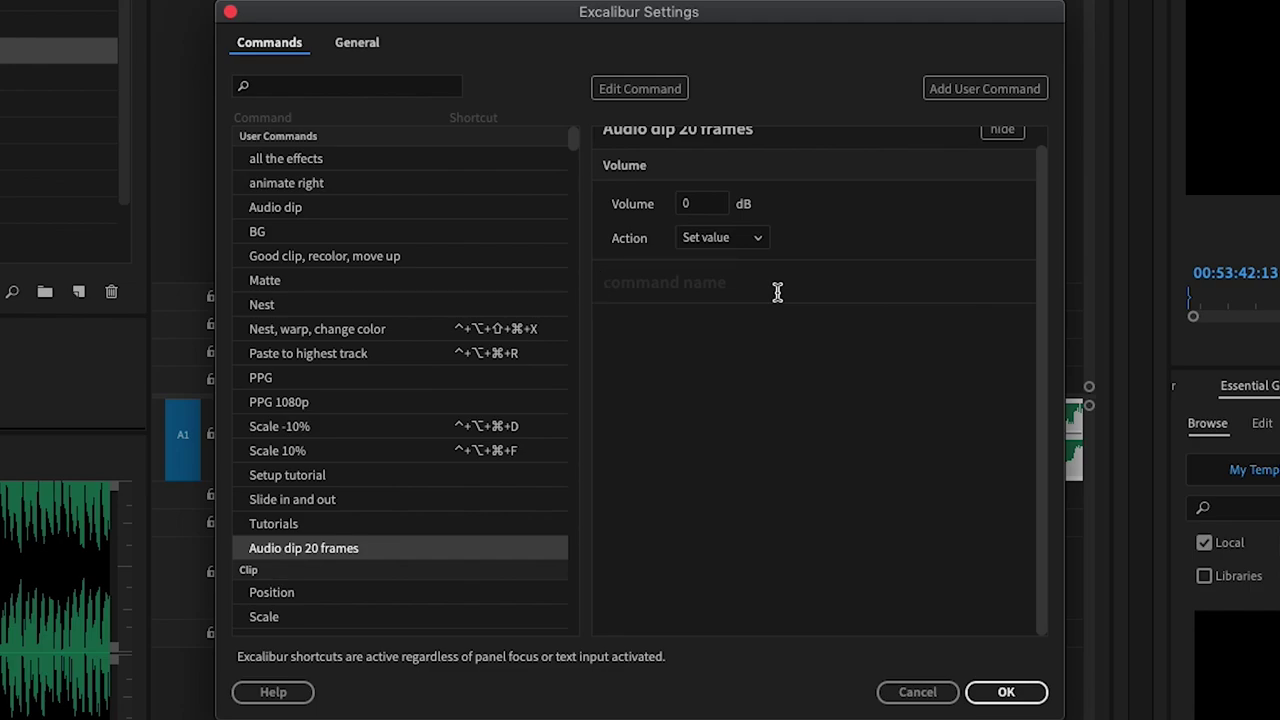
pyautogui.write('select too')
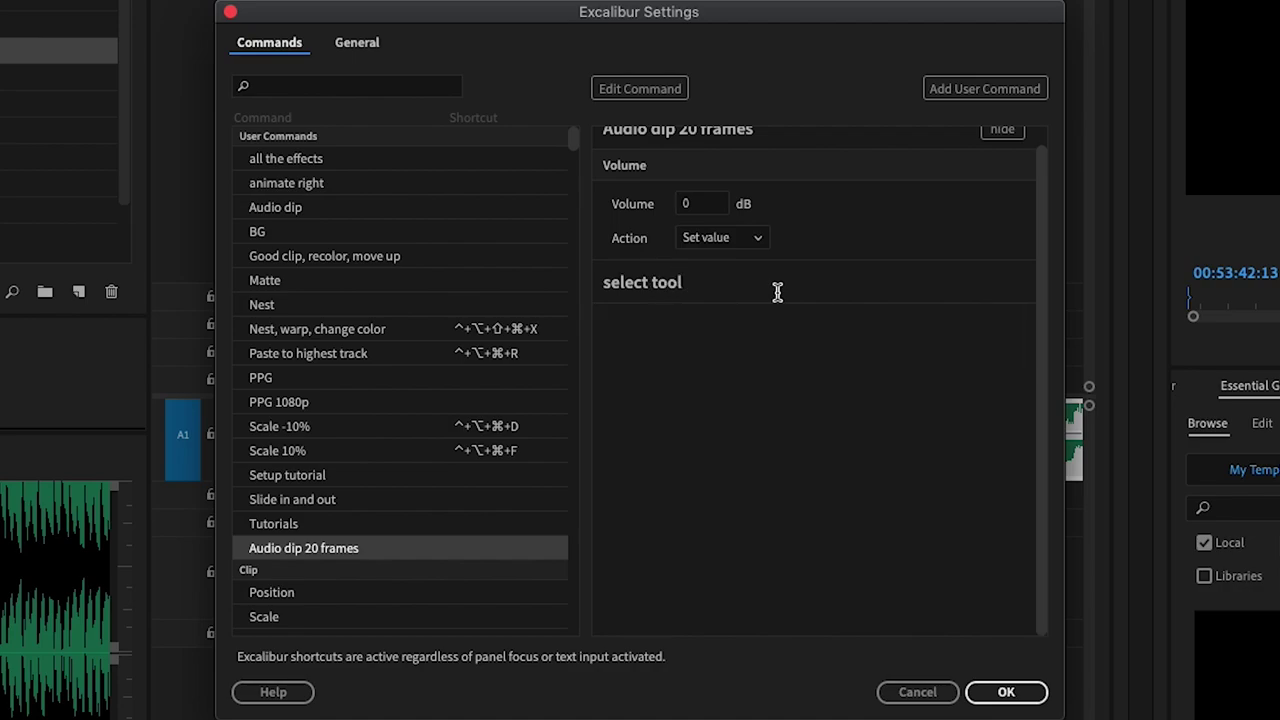
pyautogui.write('l')
pyautogui.press('super+a')
pyautogui.press('BackSpace')
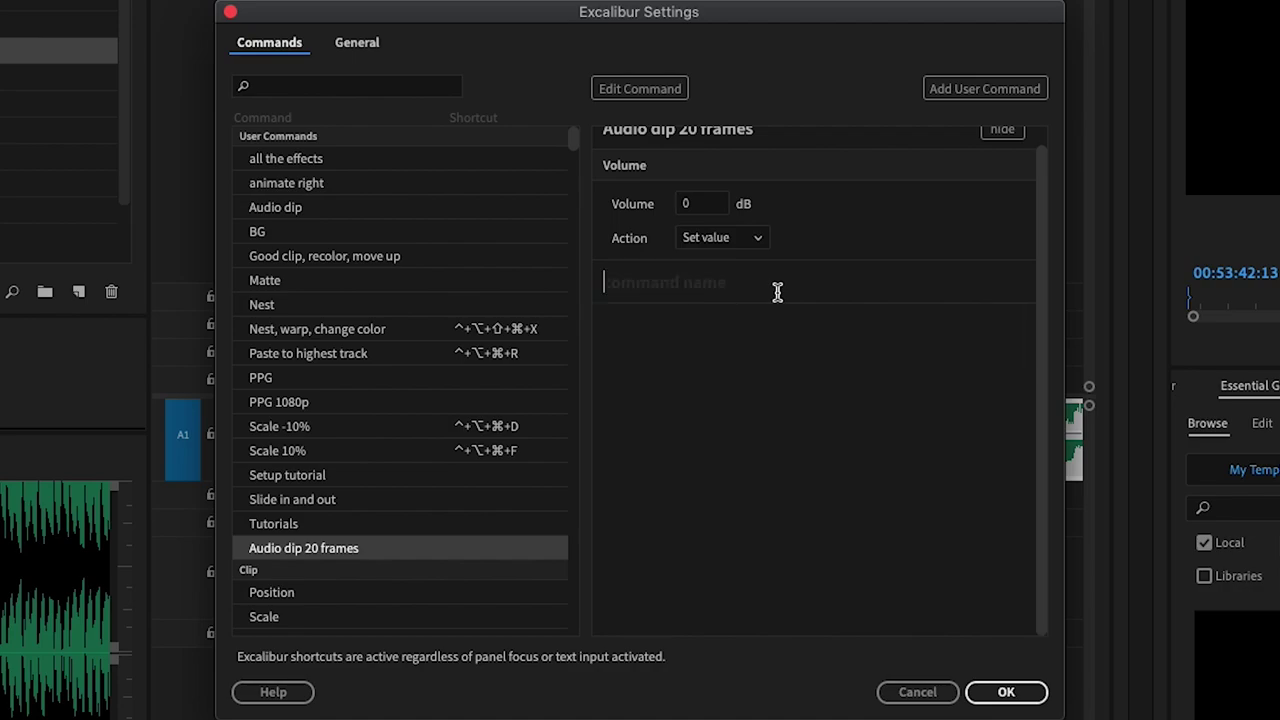
# Add a Keyboard Shortcut command using Shift+W (Step Forward Many Frames - Units) and save the Excalibur settings.
pyautogui.write('keyb')
pyautogui.press('Return')
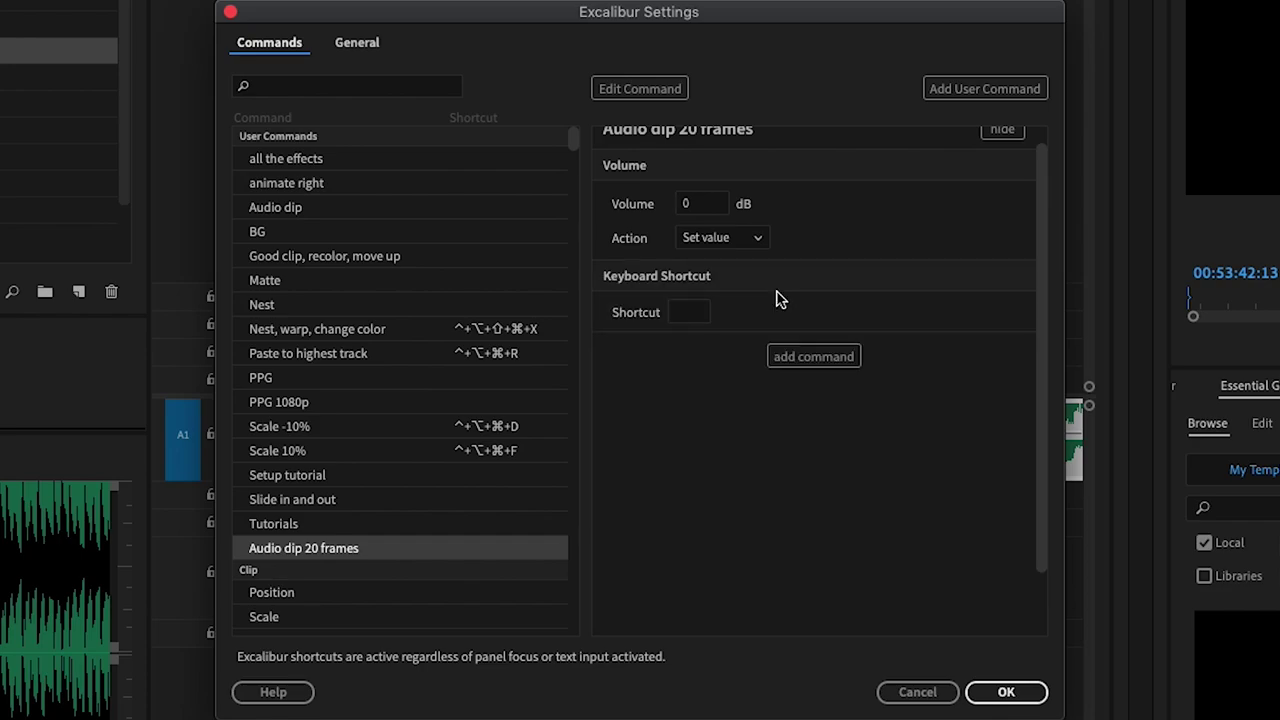
pyautogui.click(690, 318)
pyautogui.hotkey('shift', 'w')
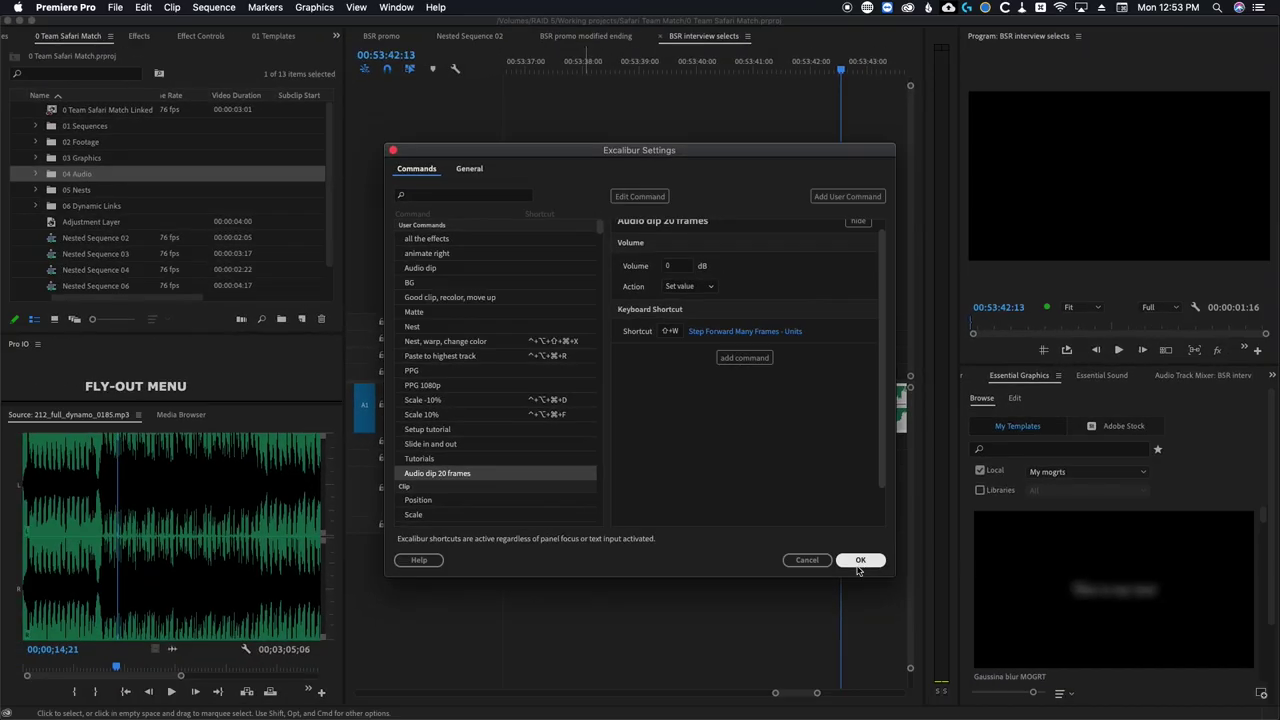
pyautogui.click(1006, 692)
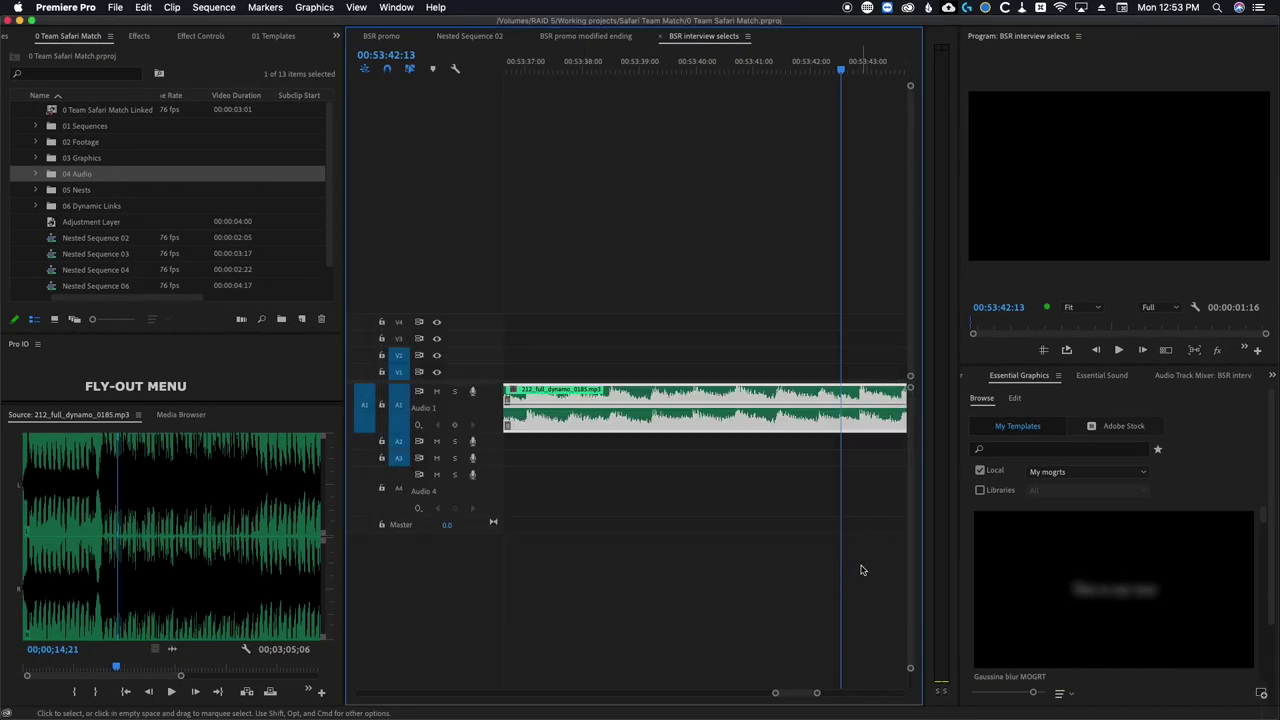
# Check how many frames "Step forward/back many" uses in the Playback preferences and close them.
pyautogui.click(73, 8)
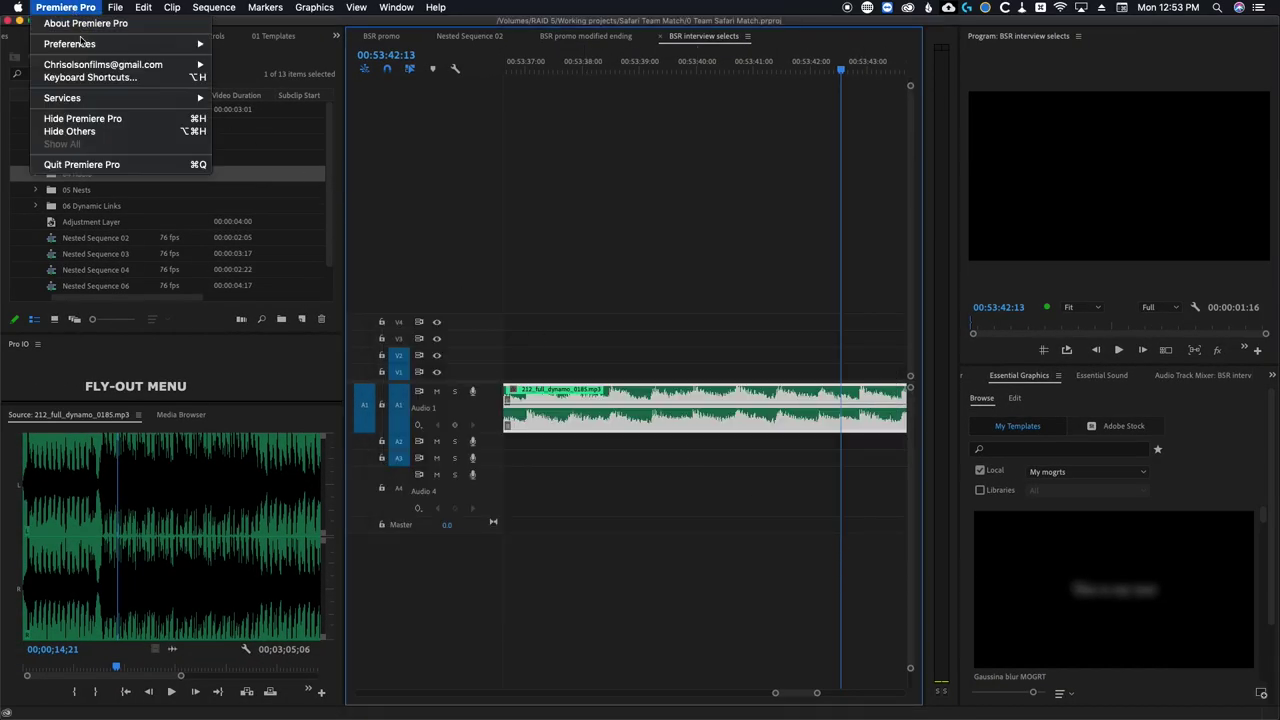
pyautogui.moveTo(82, 44)
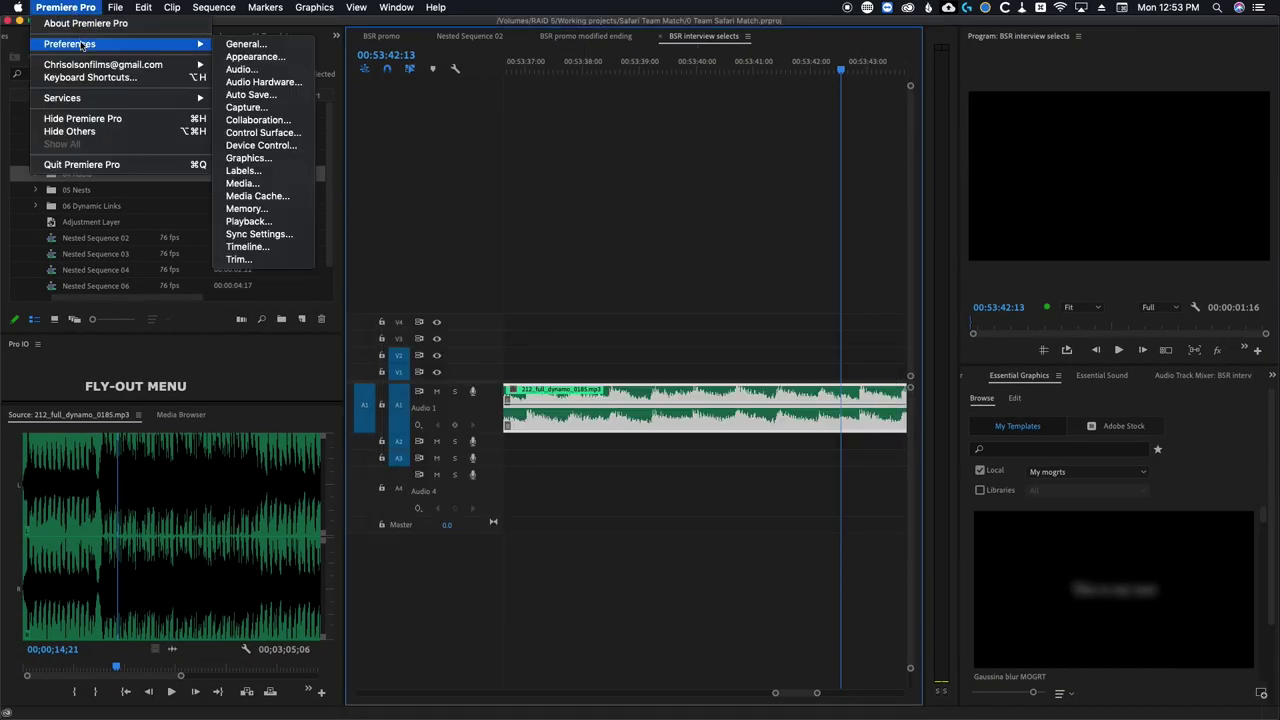
pyautogui.click(270, 222)
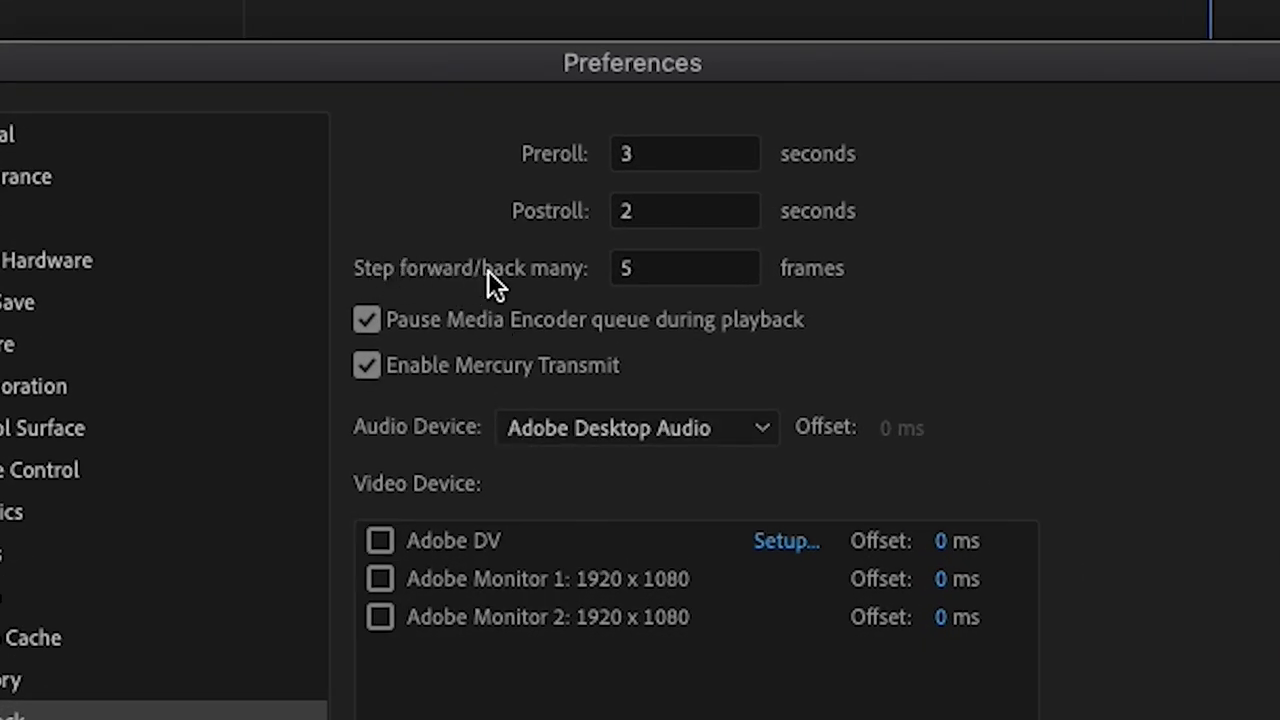
pyautogui.click(679, 272)
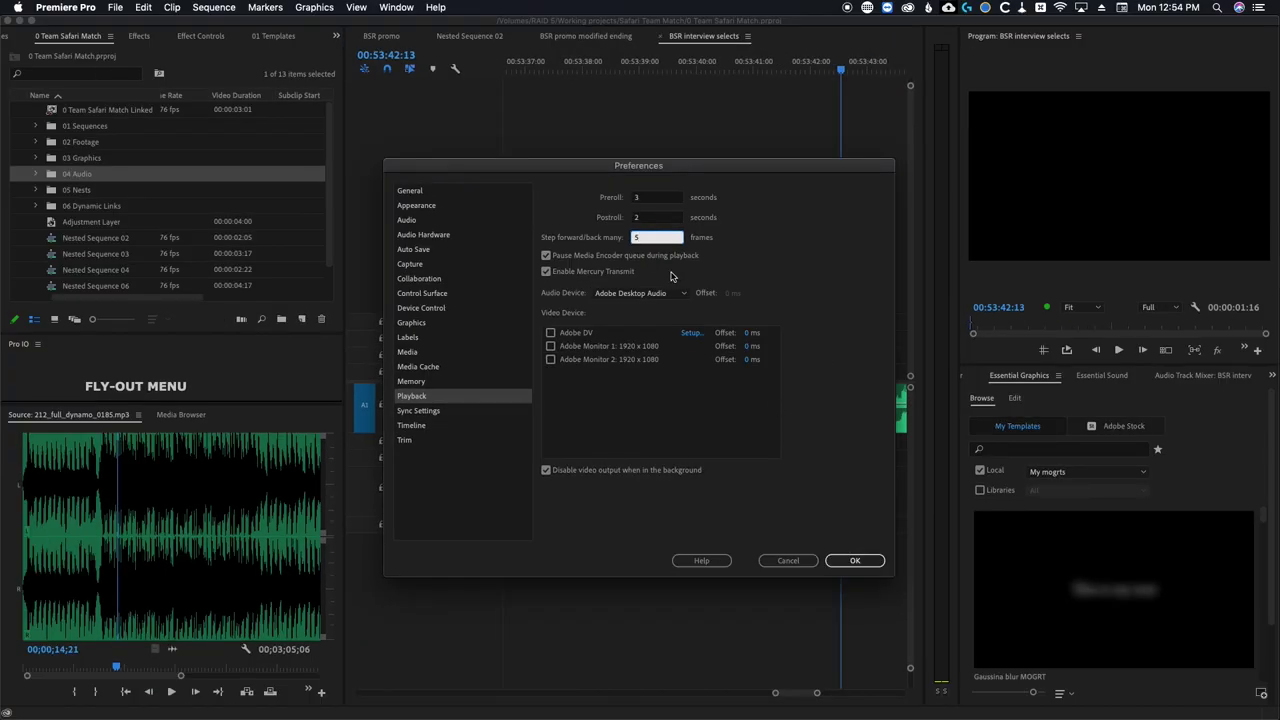
pyautogui.click(850, 560)
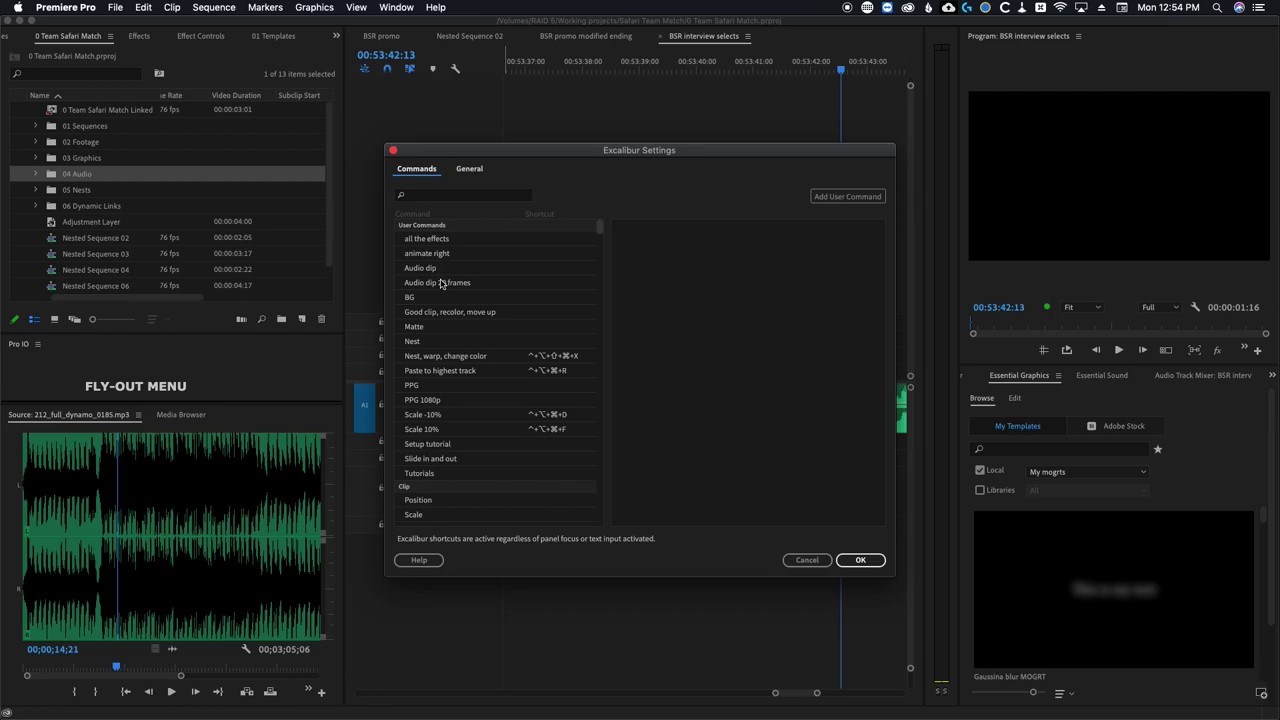
# Add a second Keyboard Shortcut command using Shift+W (Step Forward Many Frames - Units) to the "Audio dip 20 frames" user command.
pyautogui.click(441, 284)
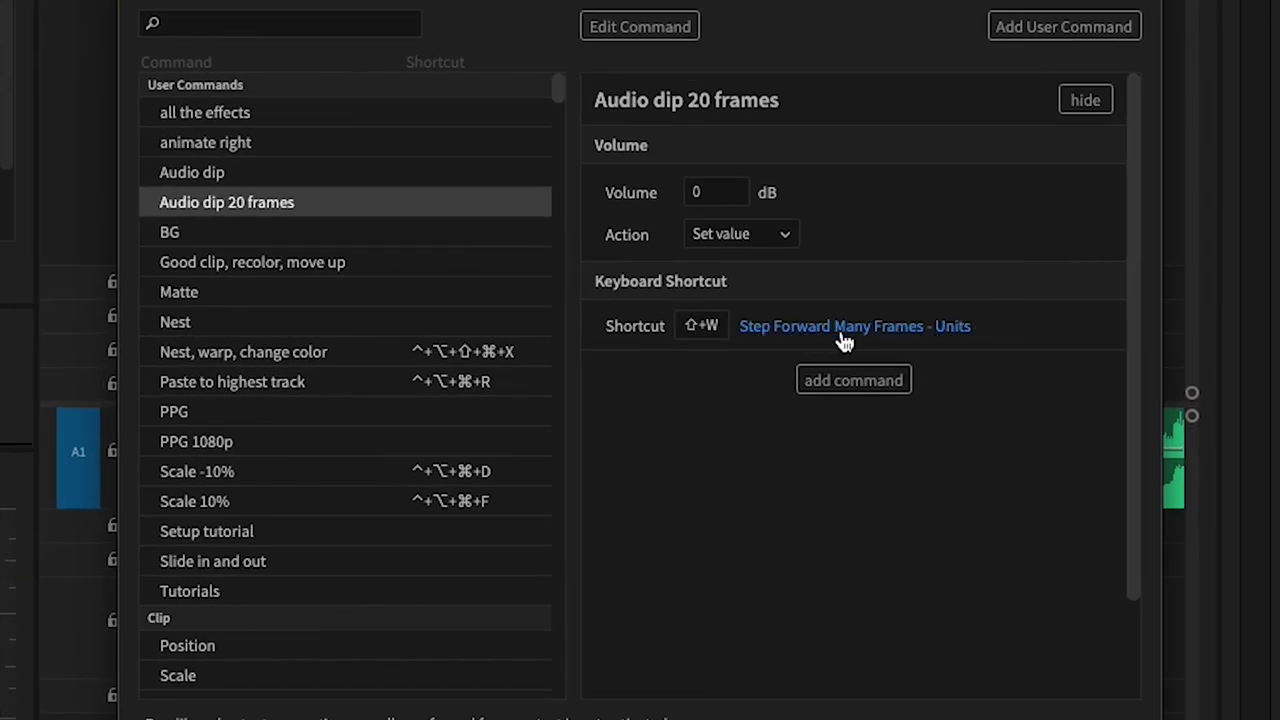
pyautogui.click(866, 380)
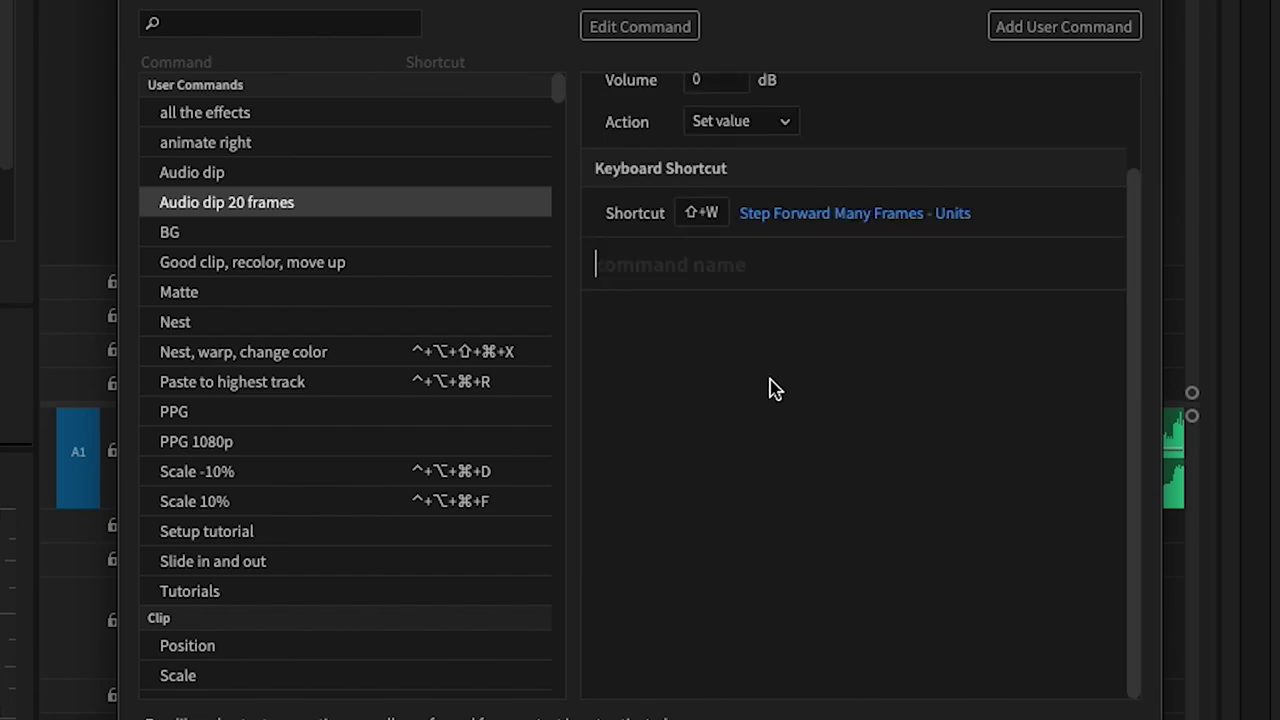
pyautogui.write('keyboard')
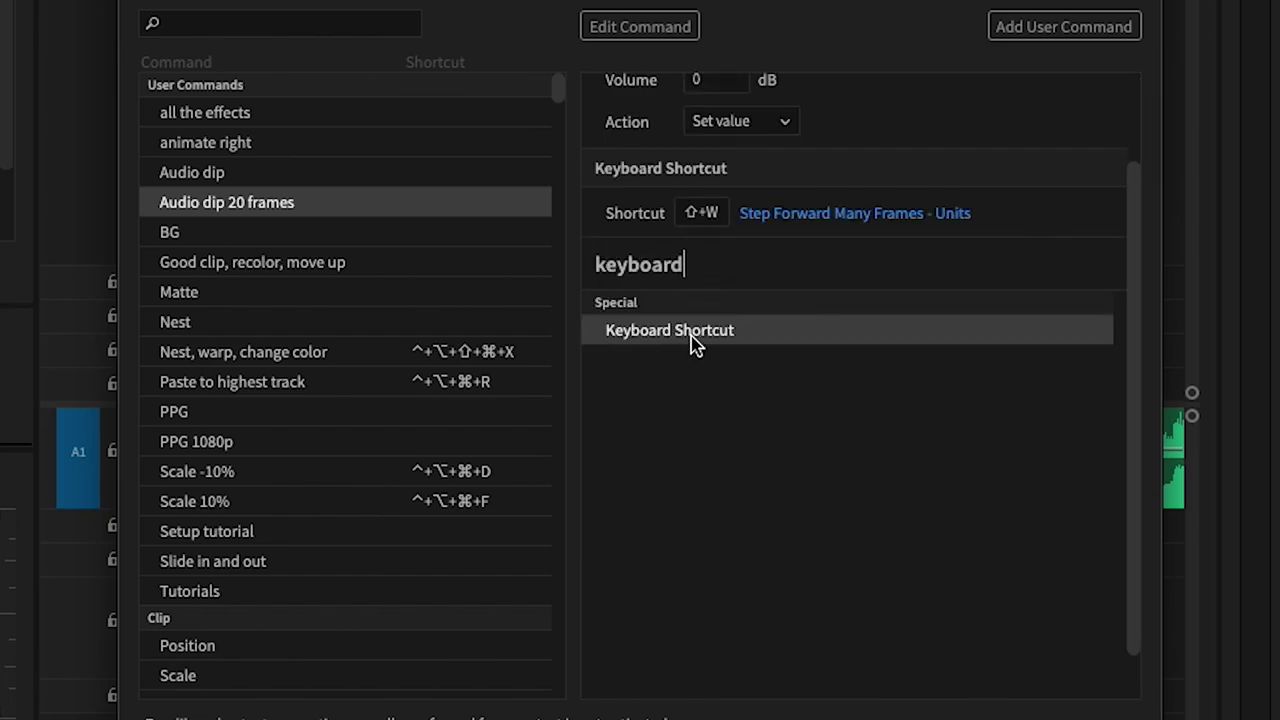
pyautogui.click(692, 330)
pyautogui.click(703, 302)
pyautogui.hotkey('shift', 'w')
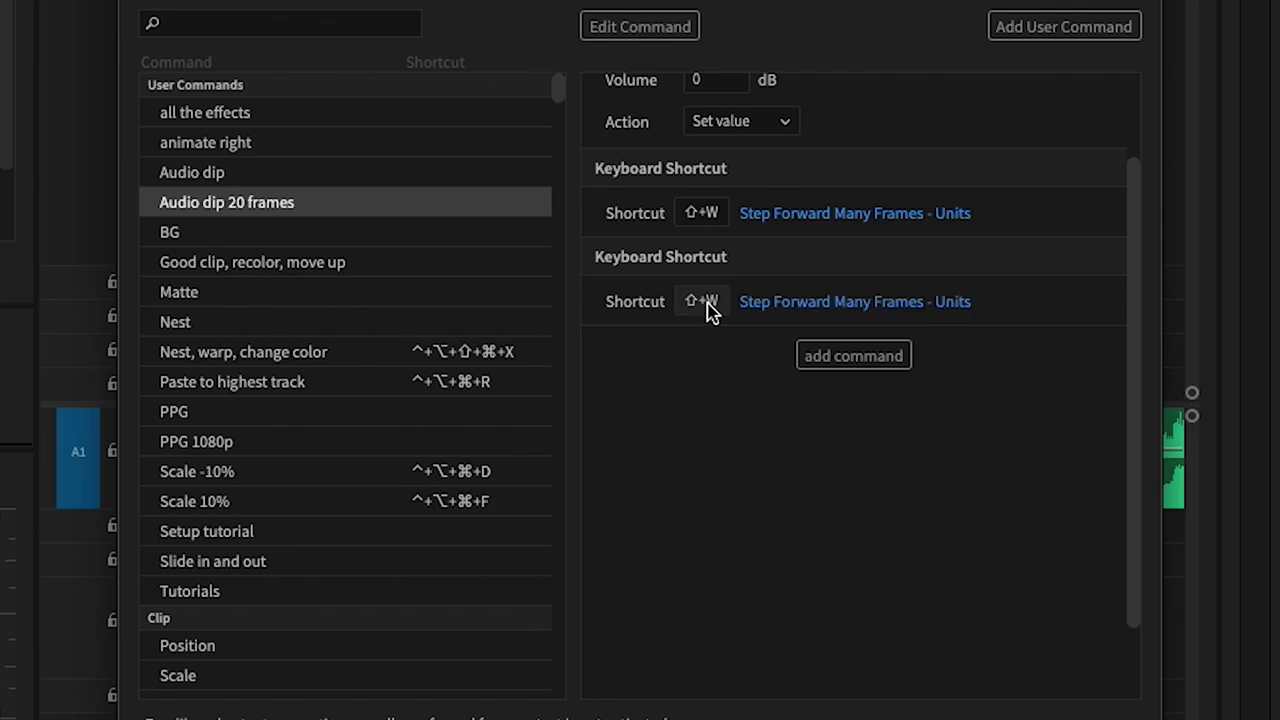
# Add the third and fourth Keyboard Shortcut commands using Shift+W (Step Forward Many Frames - Units) to the user command.
pyautogui.click(853, 357)
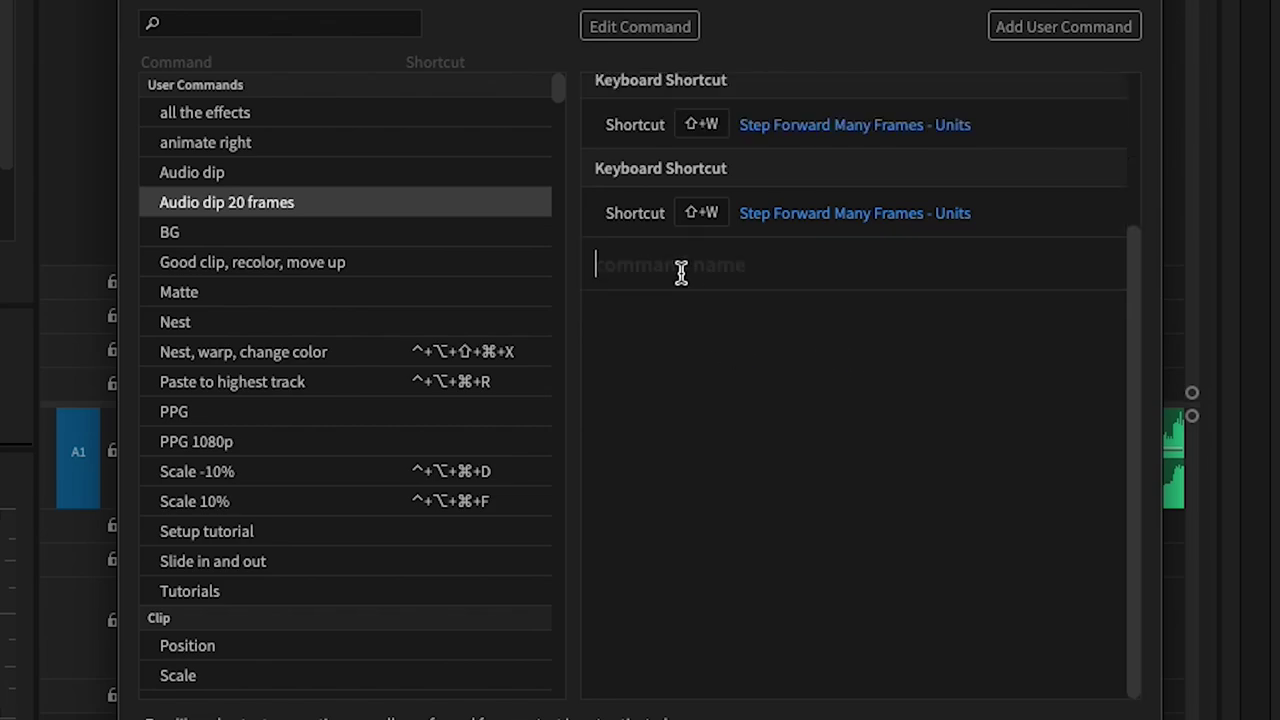
pyautogui.write('keyb')
pyautogui.click(690, 329)
pyautogui.hotkey('shift', 'w')
pyautogui.scroll(2, 777, 231)
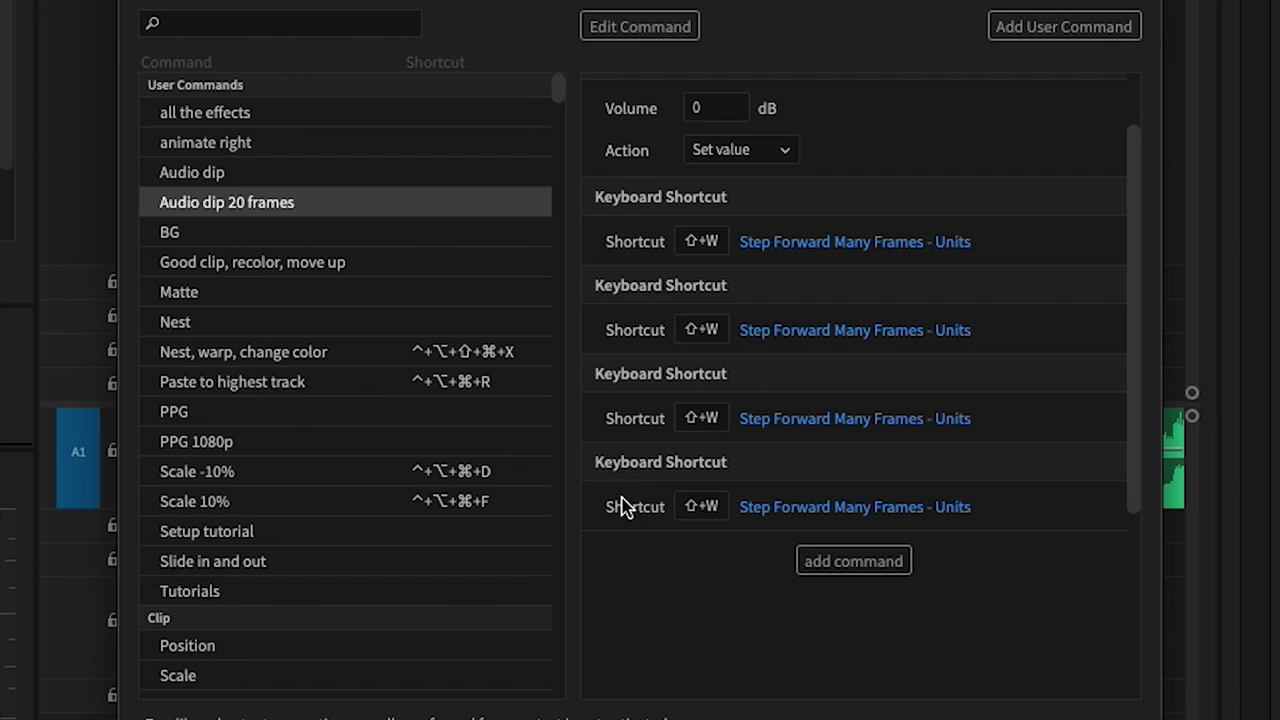
pyautogui.scroll(-1, 680, 574)
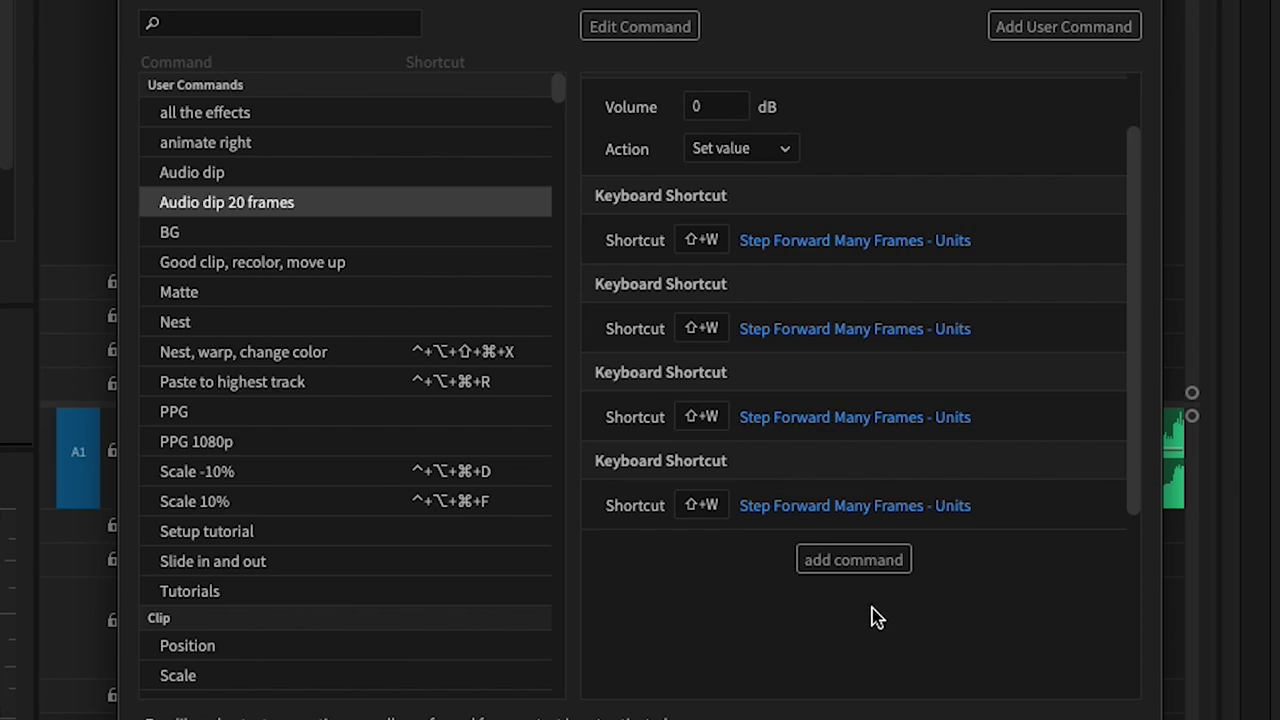
# Add a Volume command of -30 dB with the Set value action after the four shortcuts, and insert another command entry.
pyautogui.click(853, 560)
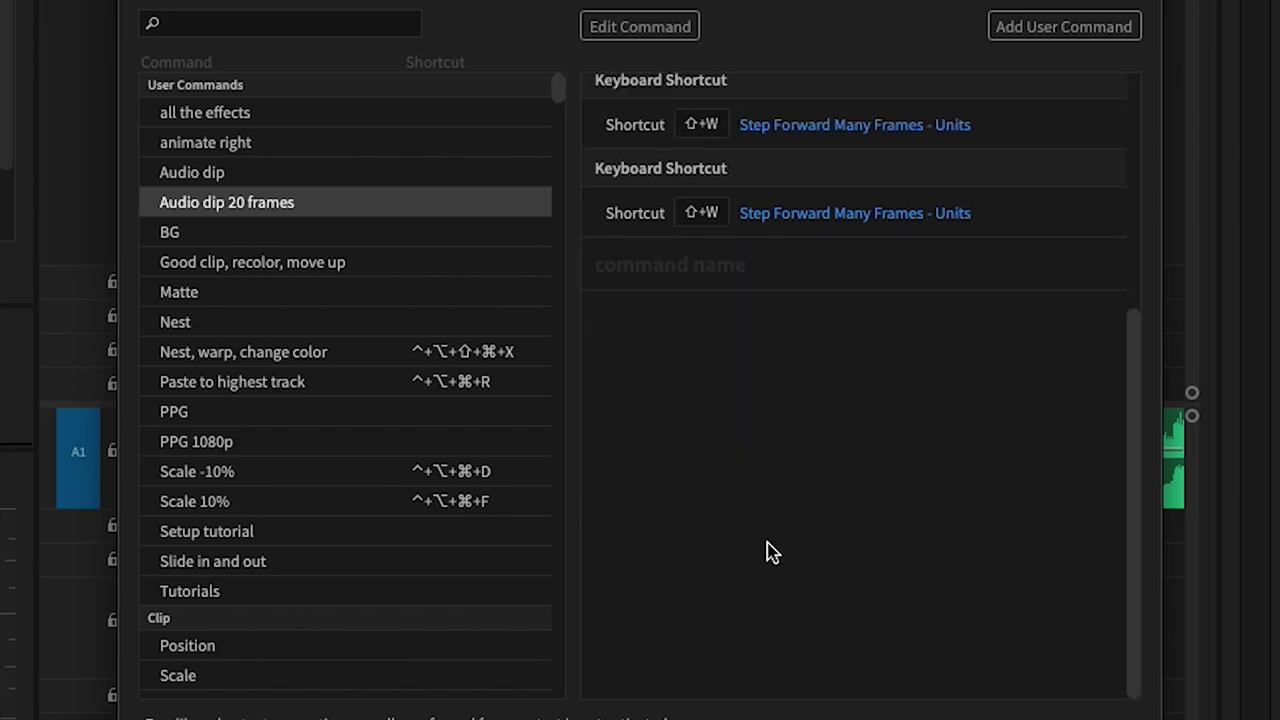
pyautogui.write('volume')
pyautogui.click(640, 332)
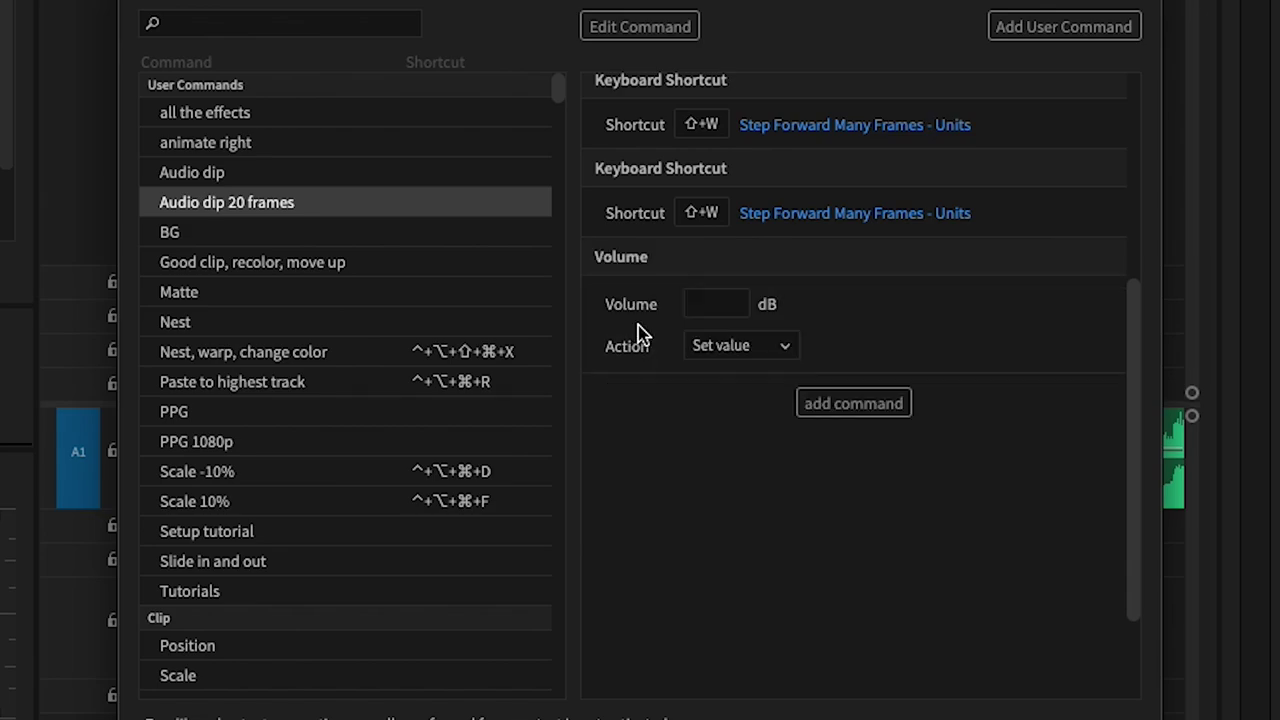
pyautogui.click(716, 304)
pyautogui.write('-30')
pyautogui.press('Return')
pyautogui.click(856, 406)
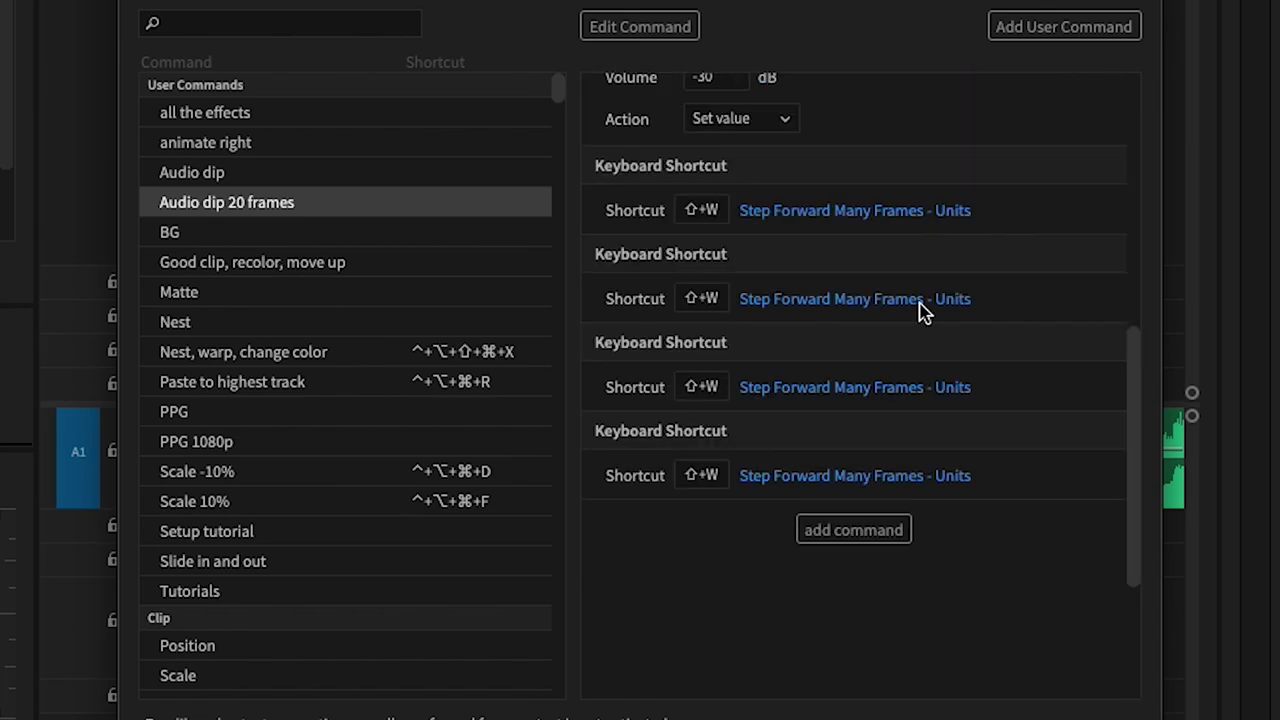
# Add a second Volume command of -30 dB with the Set value action after the next four Shift+W shortcuts.
pyautogui.click(850, 537)
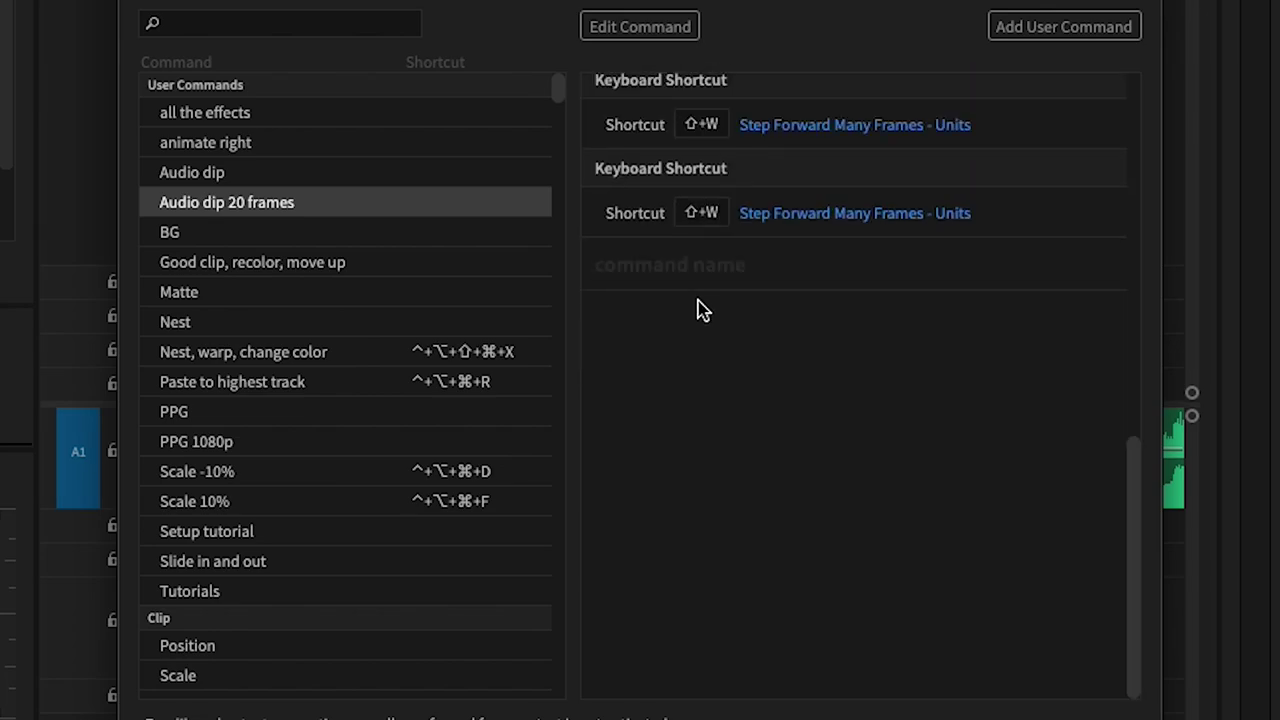
pyautogui.write('volume')
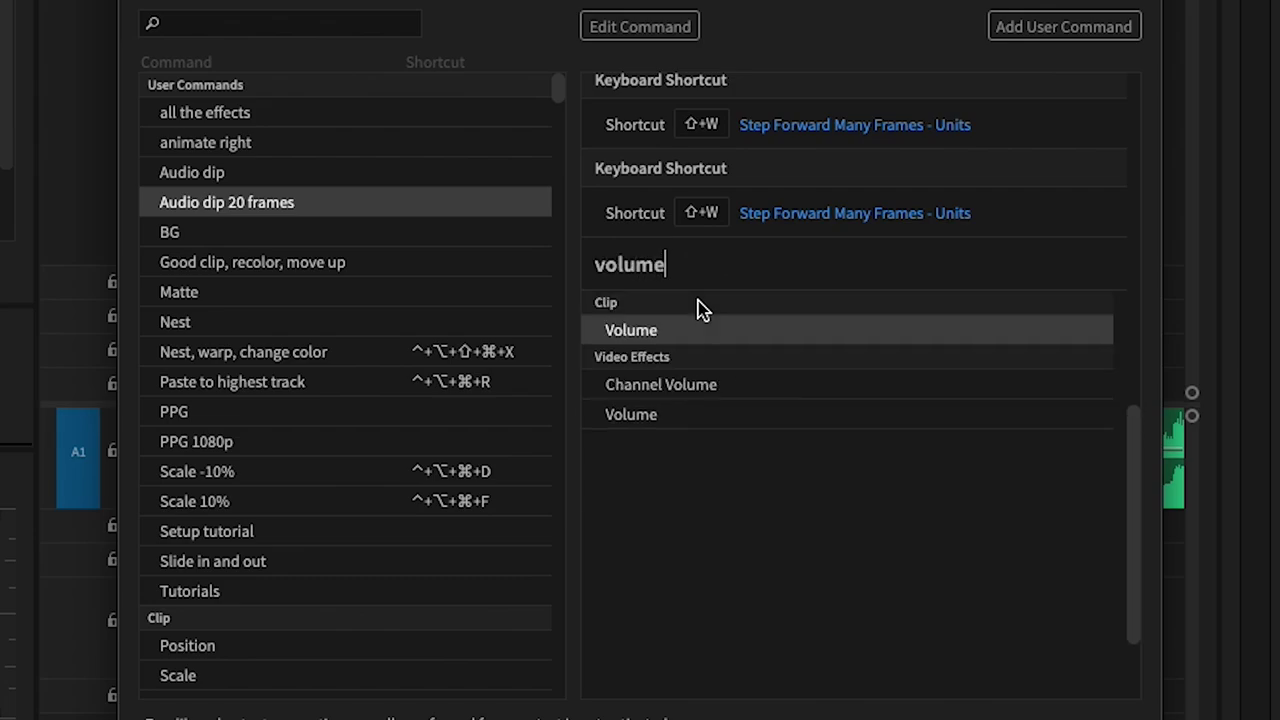
pyautogui.press('Return')
pyautogui.click(700, 304)
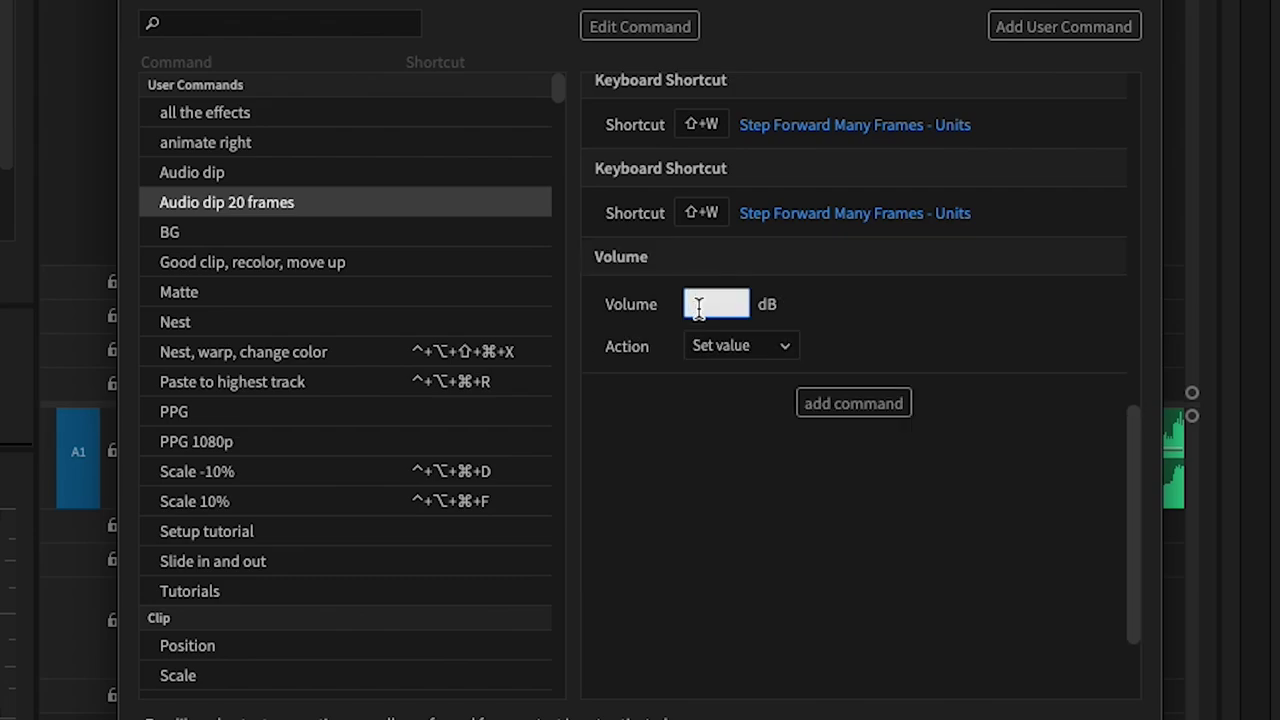
pyautogui.write('-30')
pyautogui.press('Return')
# Add a Keyboard Shortcut command using Shift+W (Step Forward Many Frames - Units) after the second -30 dB Volume command.
pyautogui.click(820, 414)
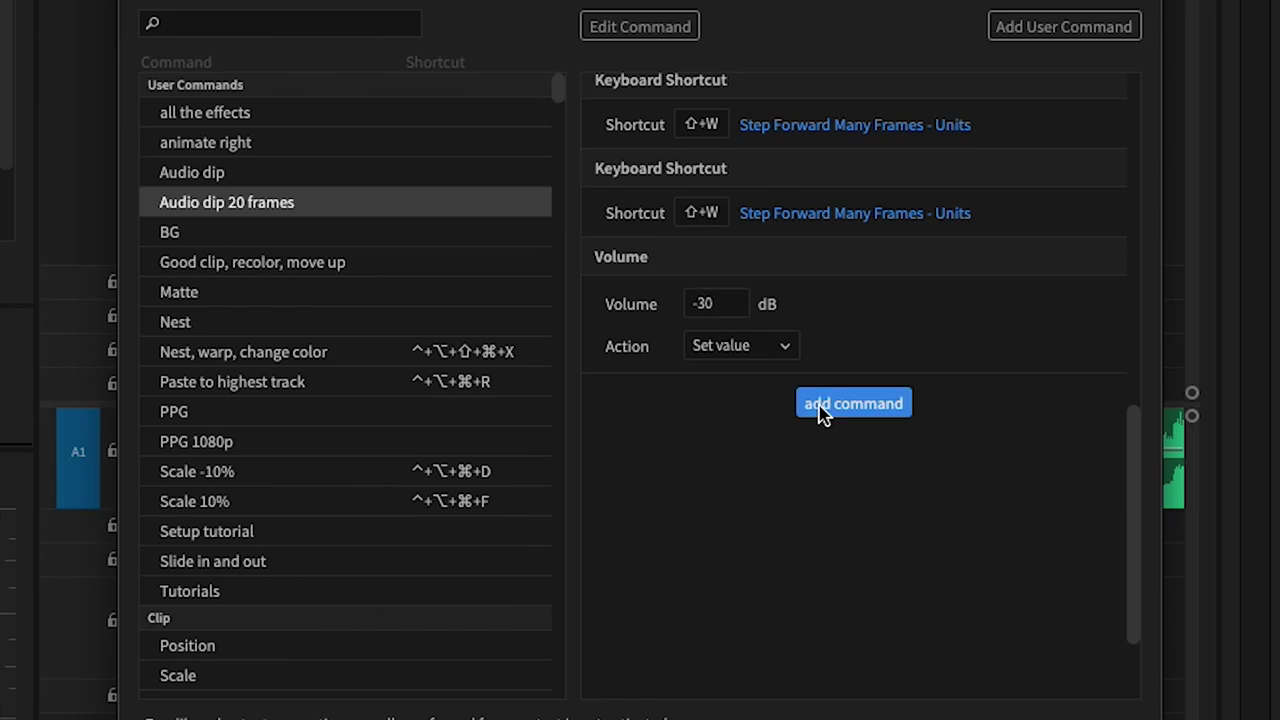
pyautogui.write('keyboar')
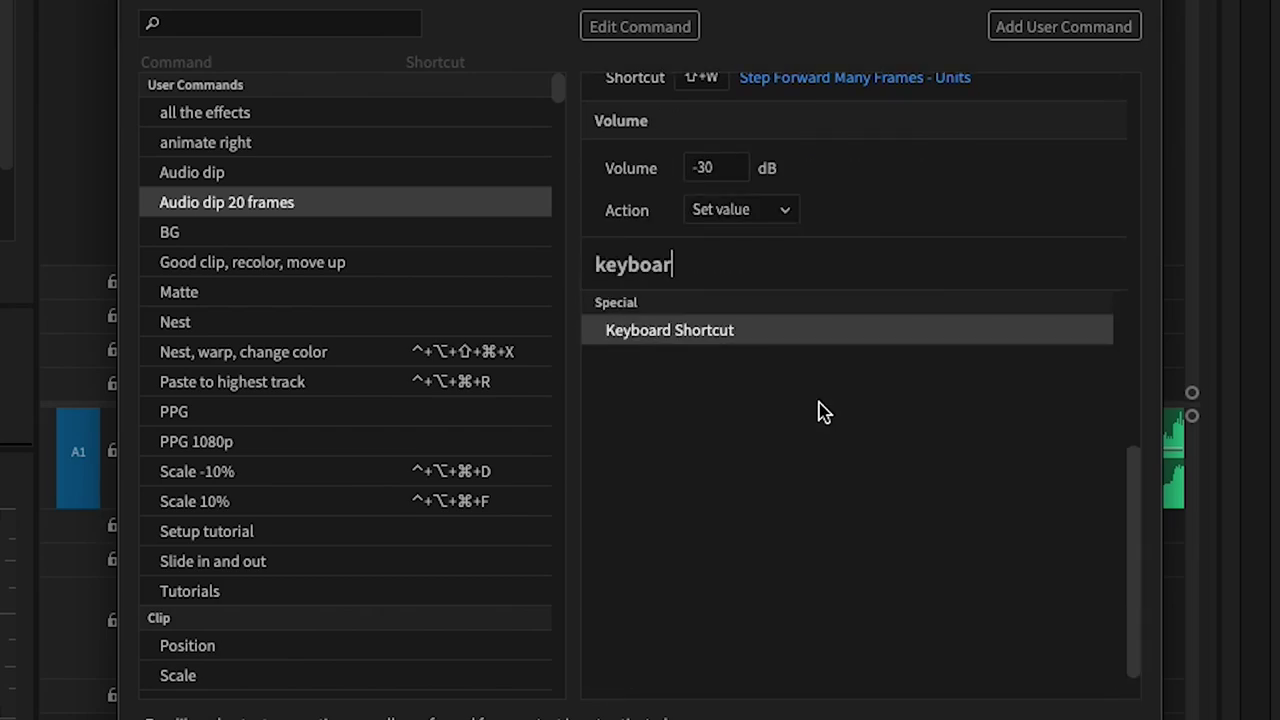
pyautogui.press('Return')
pyautogui.hotkey('shift', 'w')
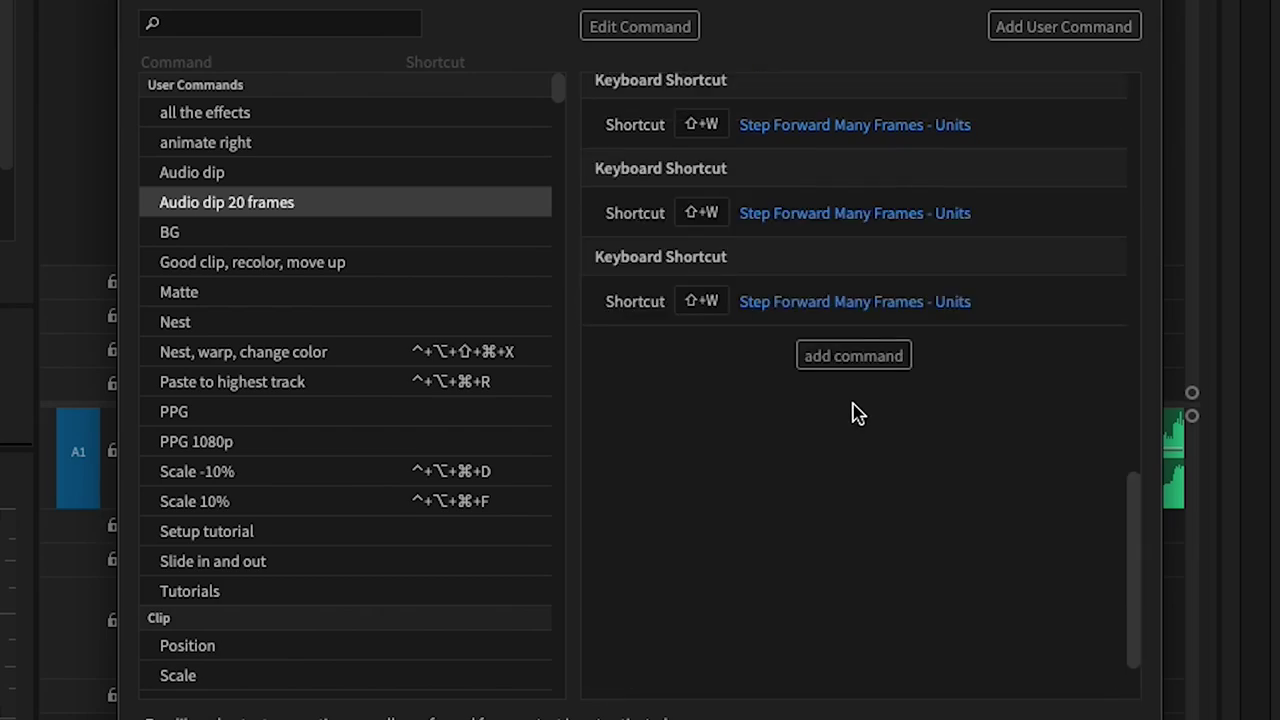
# Add a closing Volume command with the Set value action at the end of the "Audio dip 20 frames" sequence.
pyautogui.click(848, 357)
pyautogui.write('volume')
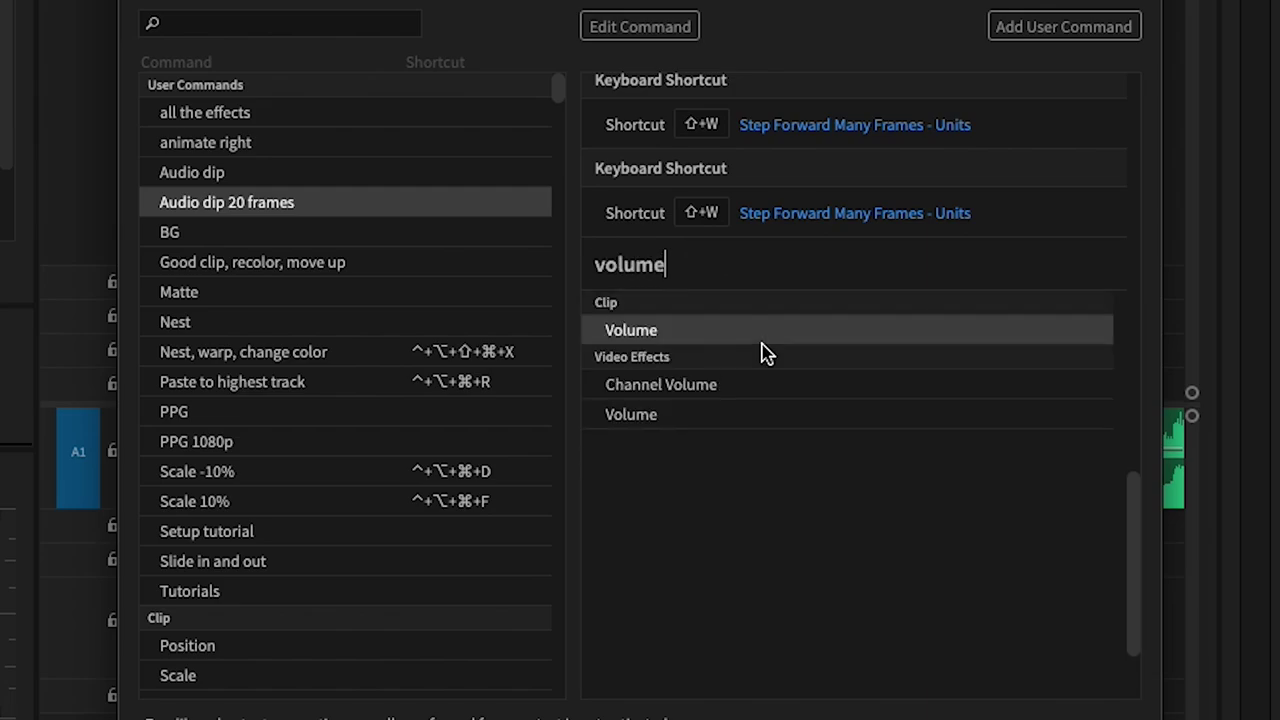
pyautogui.press('Return')
pyautogui.click(727, 302)
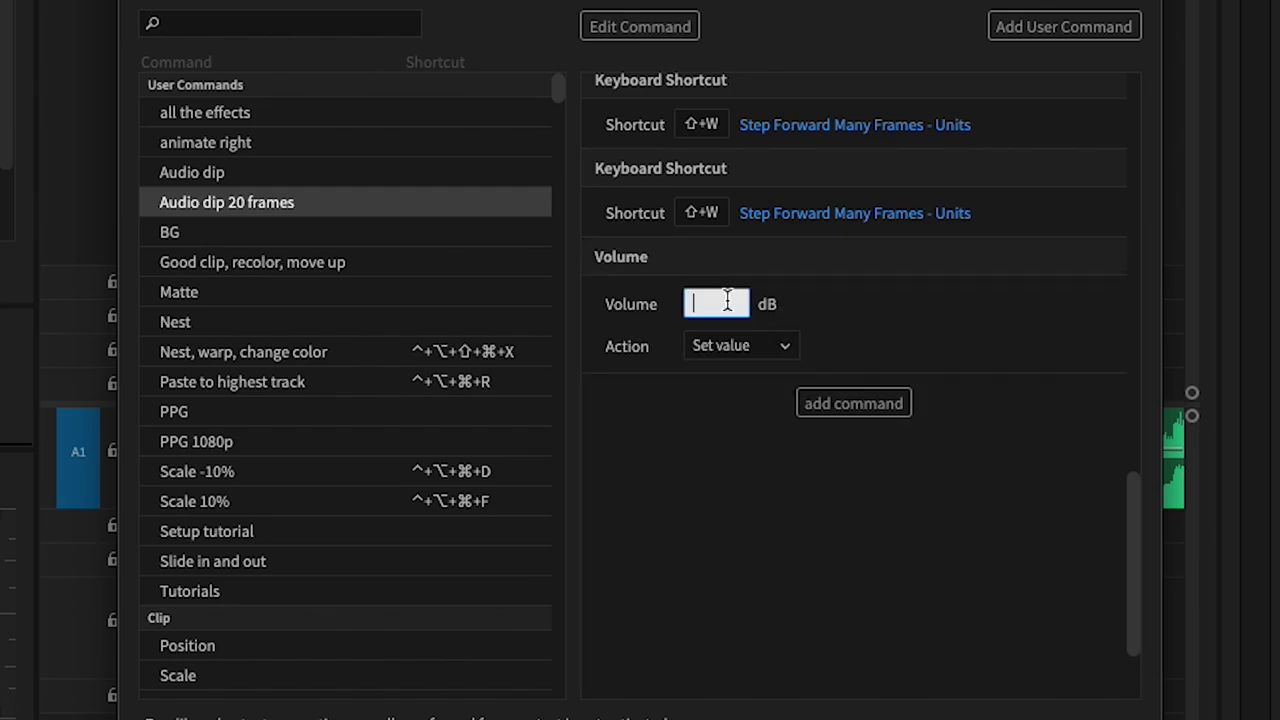
pyautogui.press('Return')
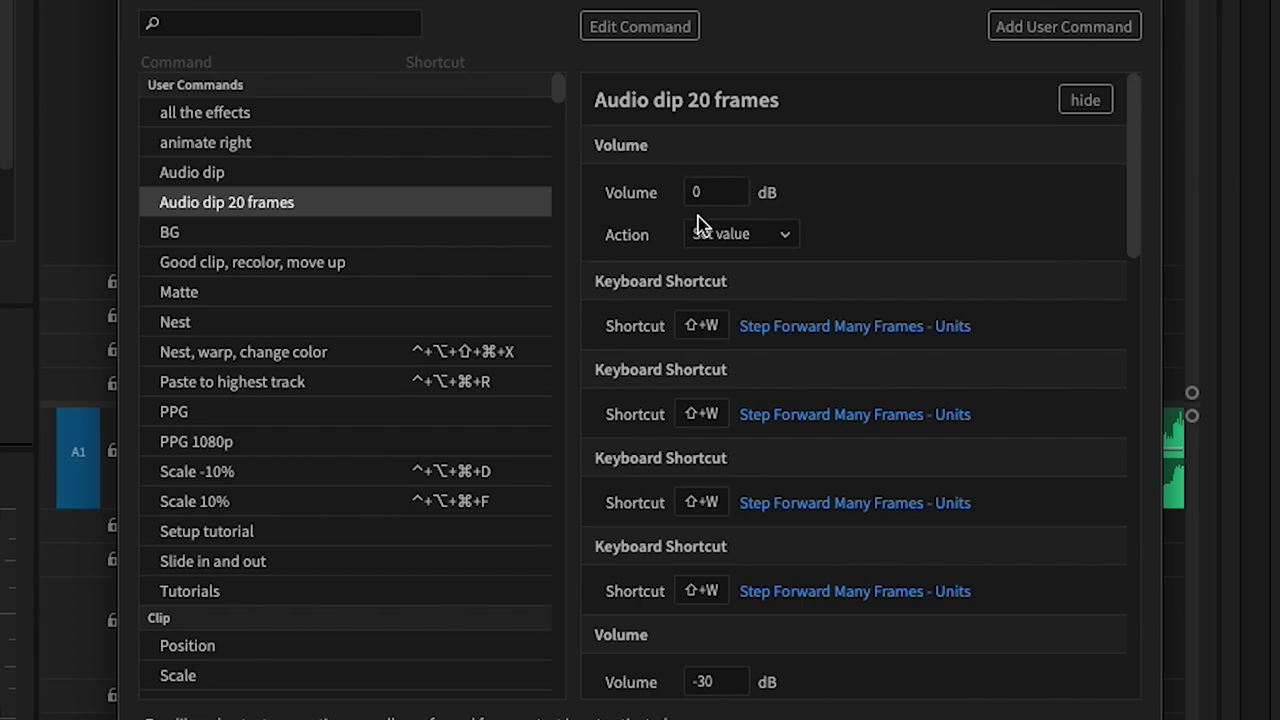
# Review the order of the Volume and Keyboard Shortcut commands in "Audio dip 20 frames" from start to end.
pyautogui.scroll(-1, 870, 212)
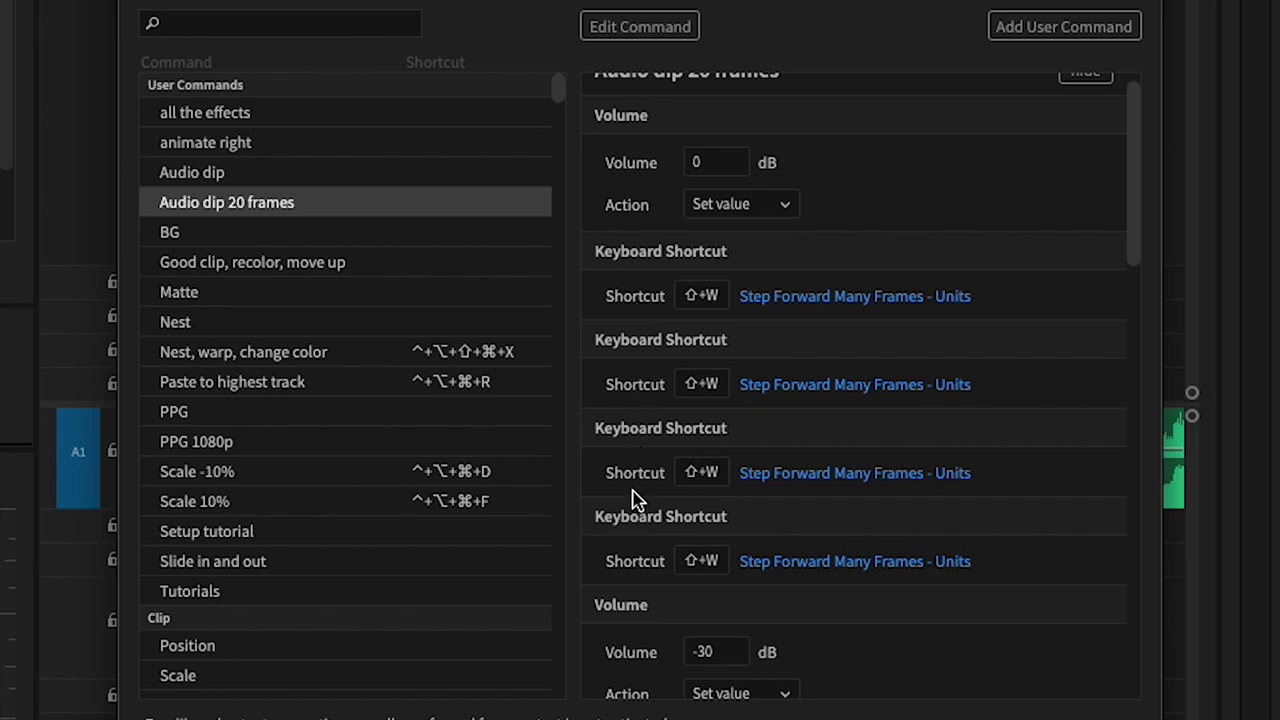
pyautogui.scroll(-3, 660, 460)
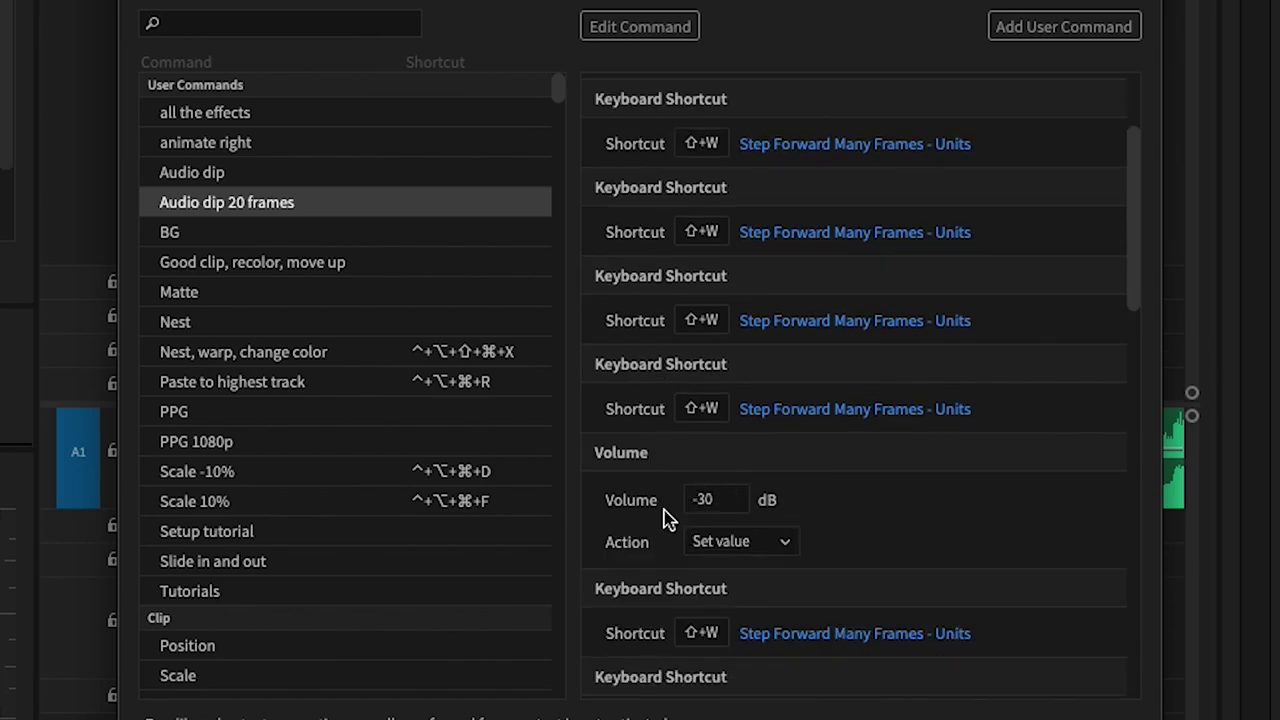
pyautogui.scroll(-3, 646, 512)
pyautogui.scroll(-6, 646, 510)
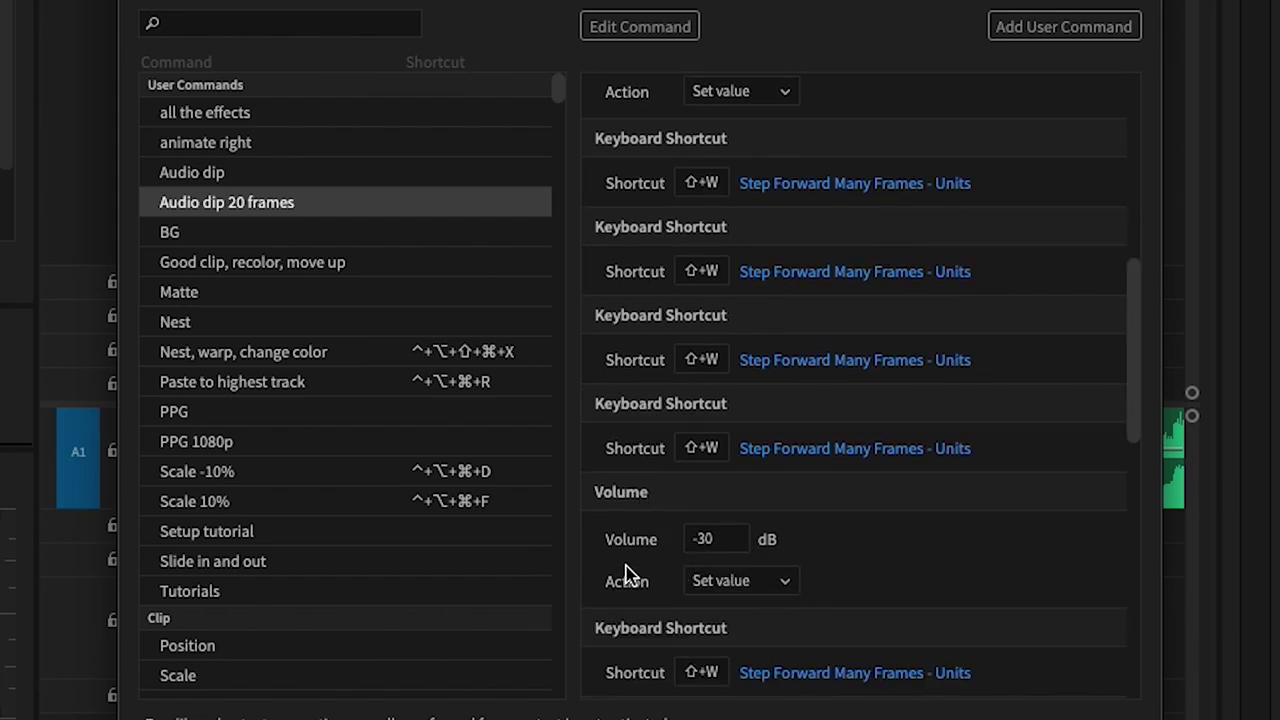
pyautogui.scroll(-6, 626, 569)
pyautogui.scroll(-3, 646, 617)
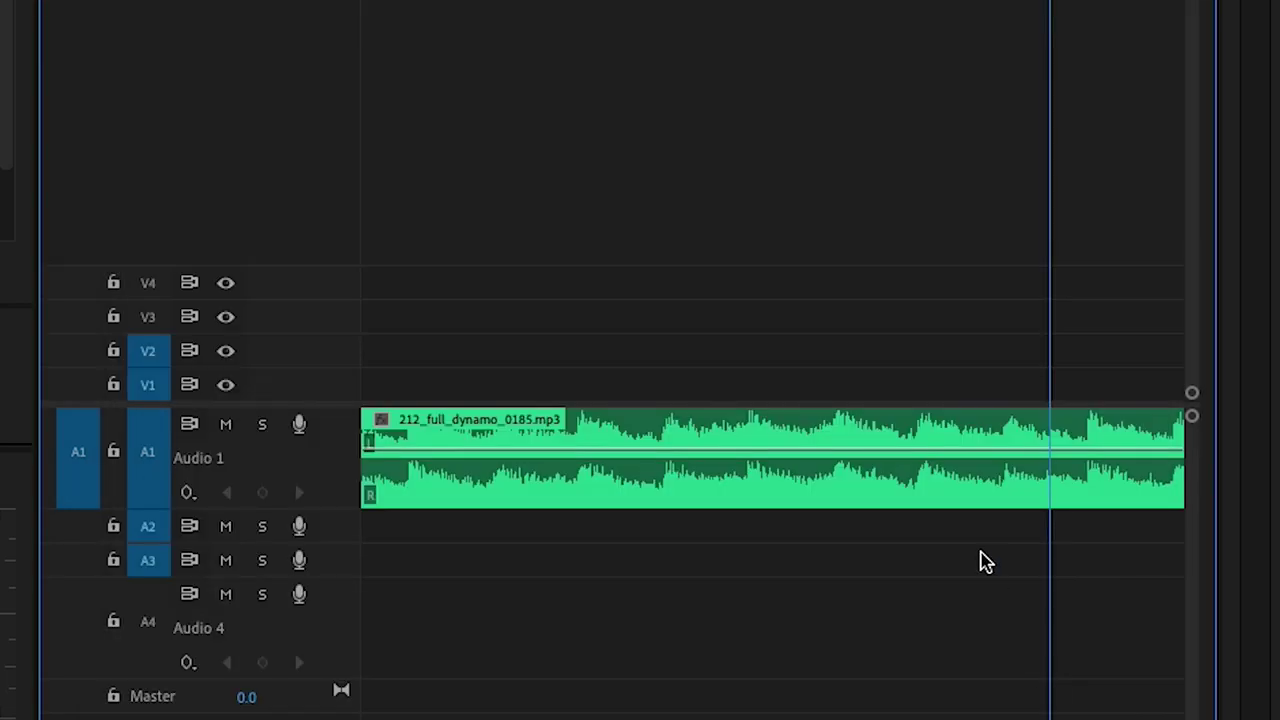
# Select the music clip on A1, move the playhead back, and run the "Audio dip 20 frames" command there.
pyautogui.click(957, 434)
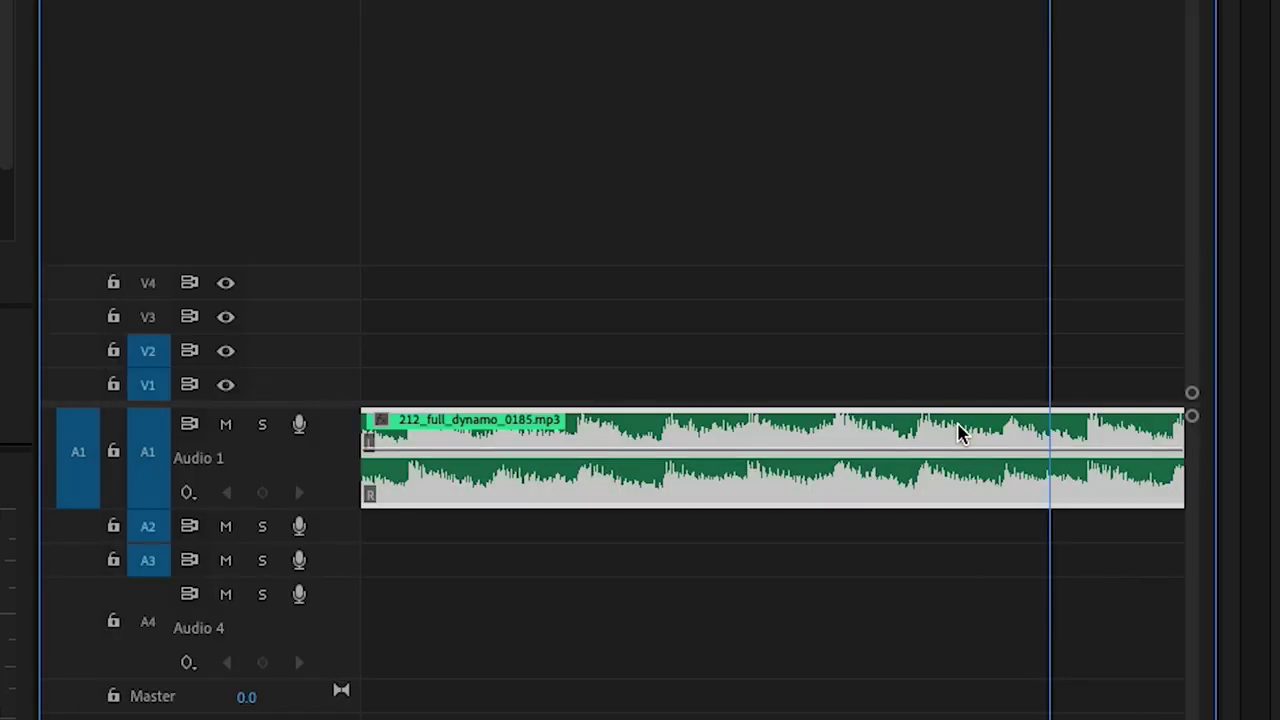
pyautogui.press('j')
pyautogui.press('k')
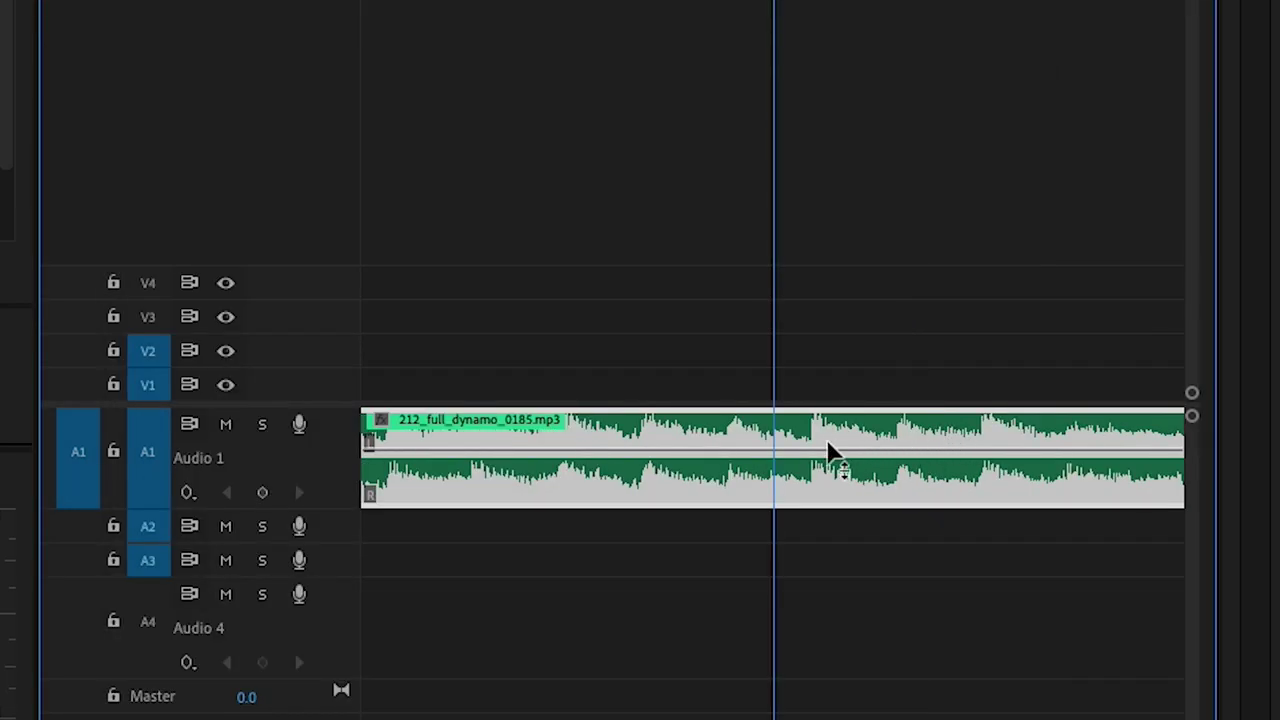
pyautogui.hotkey('ctrl', 'space')
pyautogui.write('audio')
pyautogui.press('Down')
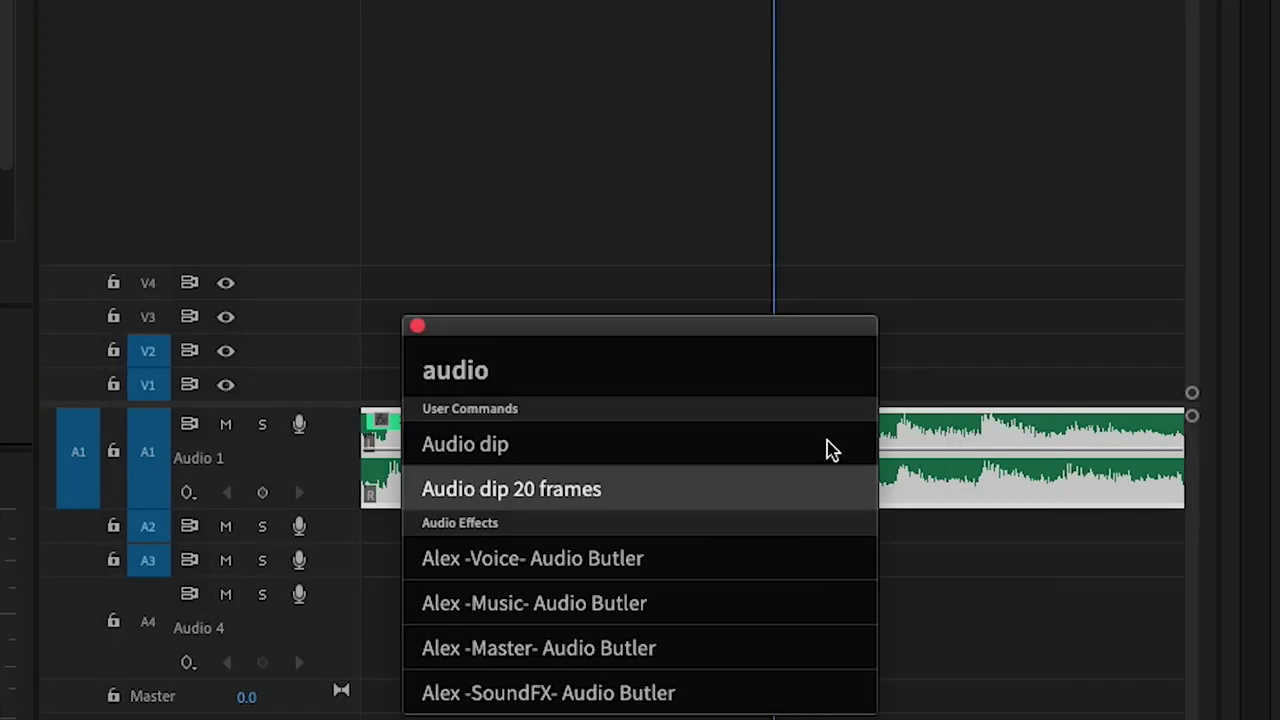
pyautogui.press('Return')
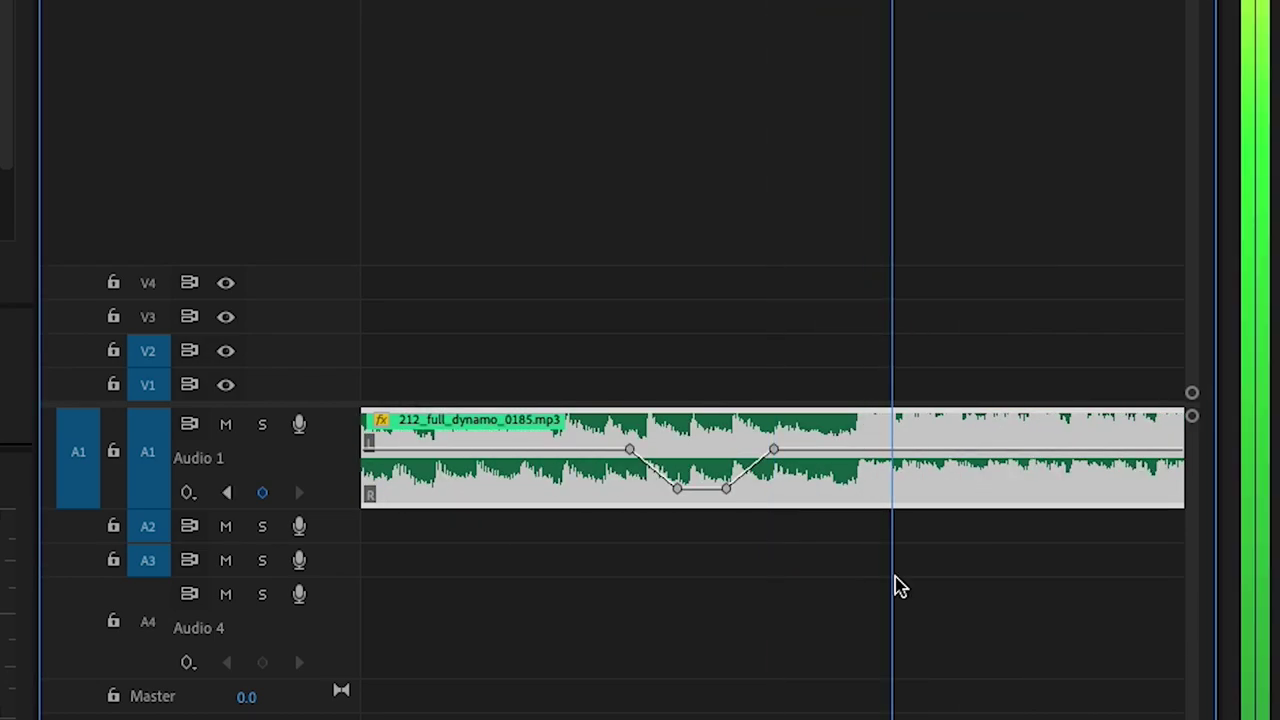
# Run "Audio dip 20 frames" again at the playhead past the first dip to create a second volume dip.
pyautogui.hotkey('ctrl', 'space')
pyautogui.write('audio')
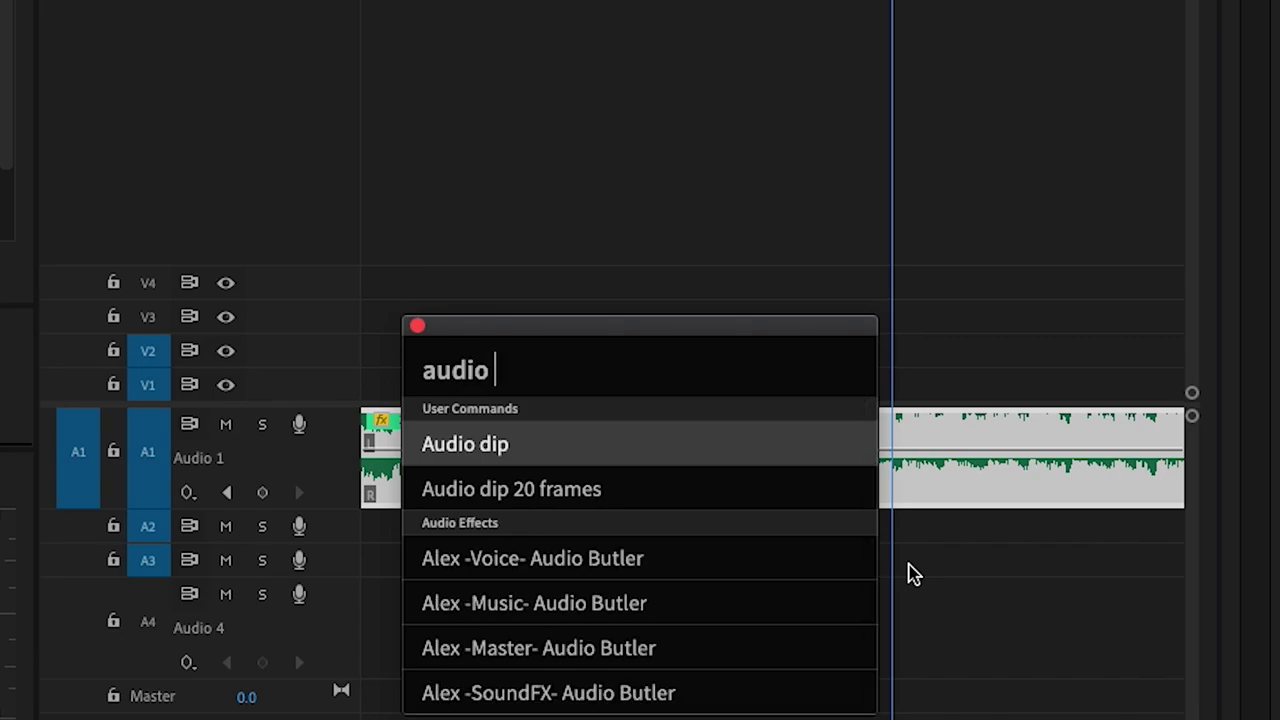
pyautogui.press('Down')
pyautogui.press('Return')
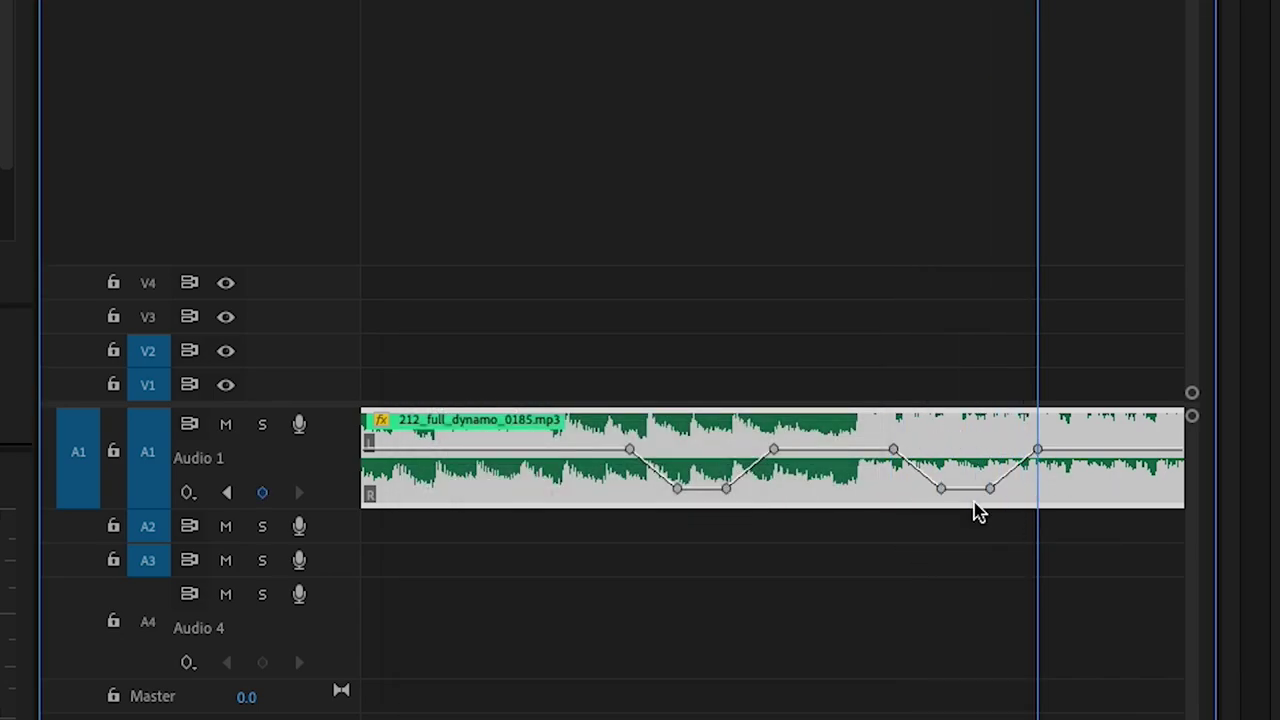
# Lengthen the second volume dip by moving its last two keyframes later on the music clip.
pyautogui.click(1086, 554)
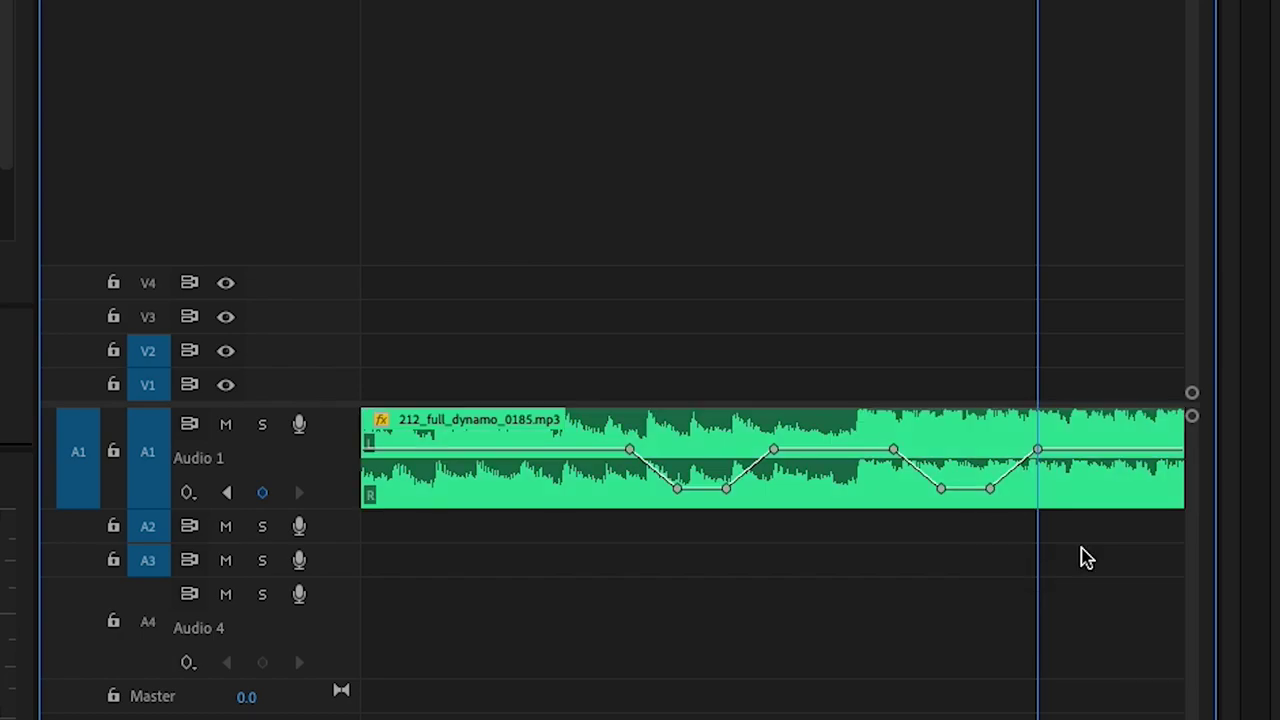
pyautogui.click(1040, 452)
pyautogui.moveTo(1040, 452); pyautogui.dragTo(1113, 450)
pyautogui.click(990, 489)
pyautogui.moveTo(993, 497); pyautogui.dragTo(1050, 495)
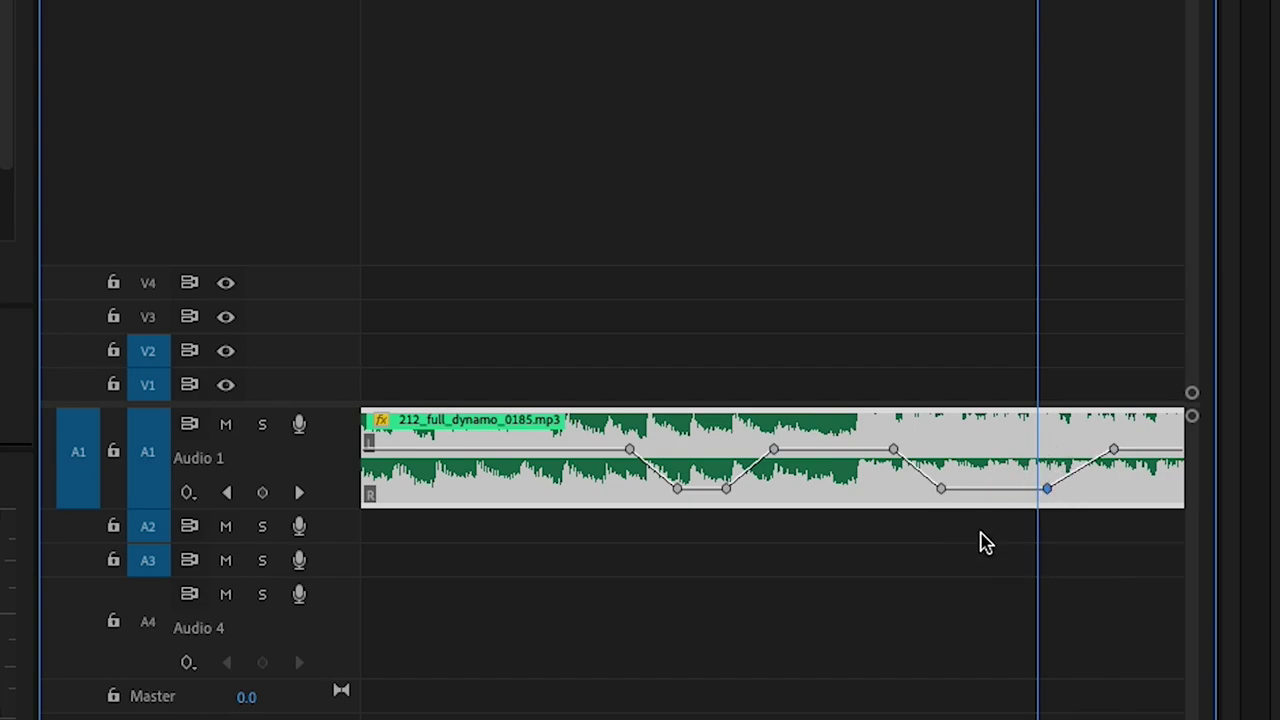
# Play the music clip past the second dip, stop, and run "Audio dip 20 frames" at the new playhead position.
pyautogui.press('-')
pyautogui.press('space')
pyautogui.press('space')
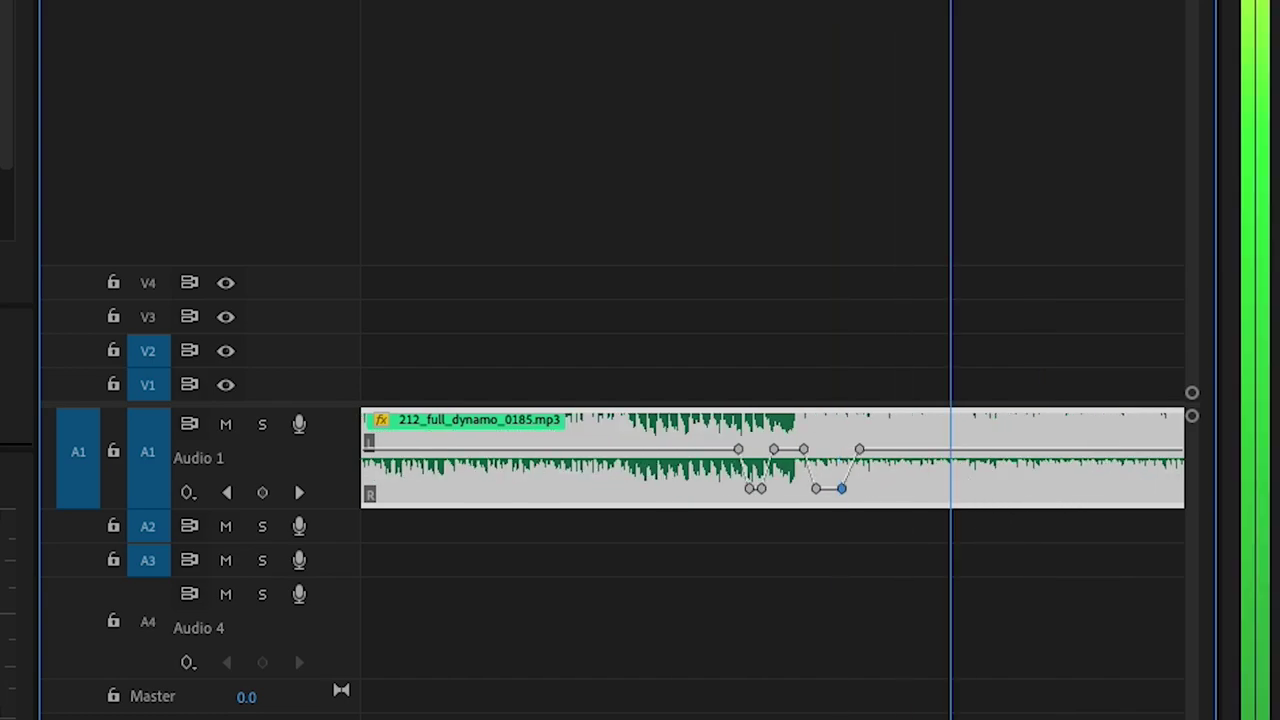
pyautogui.click(970, 490)
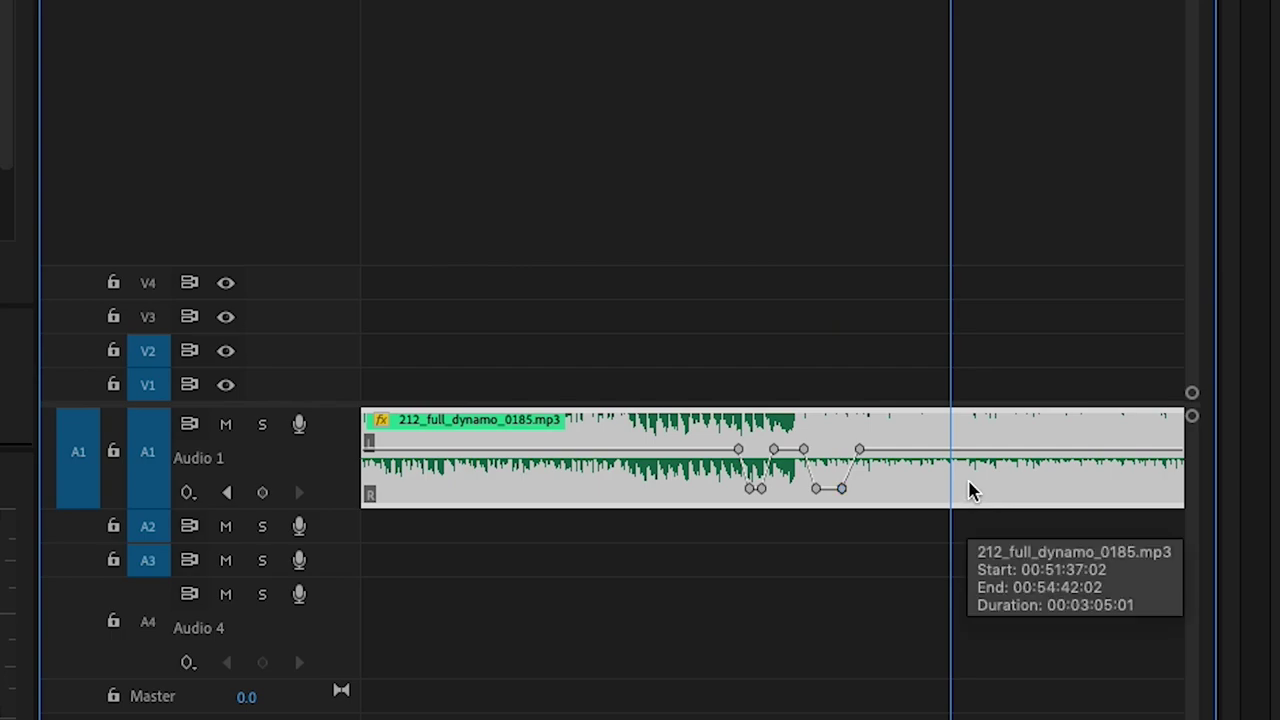
pyautogui.hotkey('ctrl', 'space')
pyautogui.write('audio')
pyautogui.press('Down')
pyautogui.press('Return')
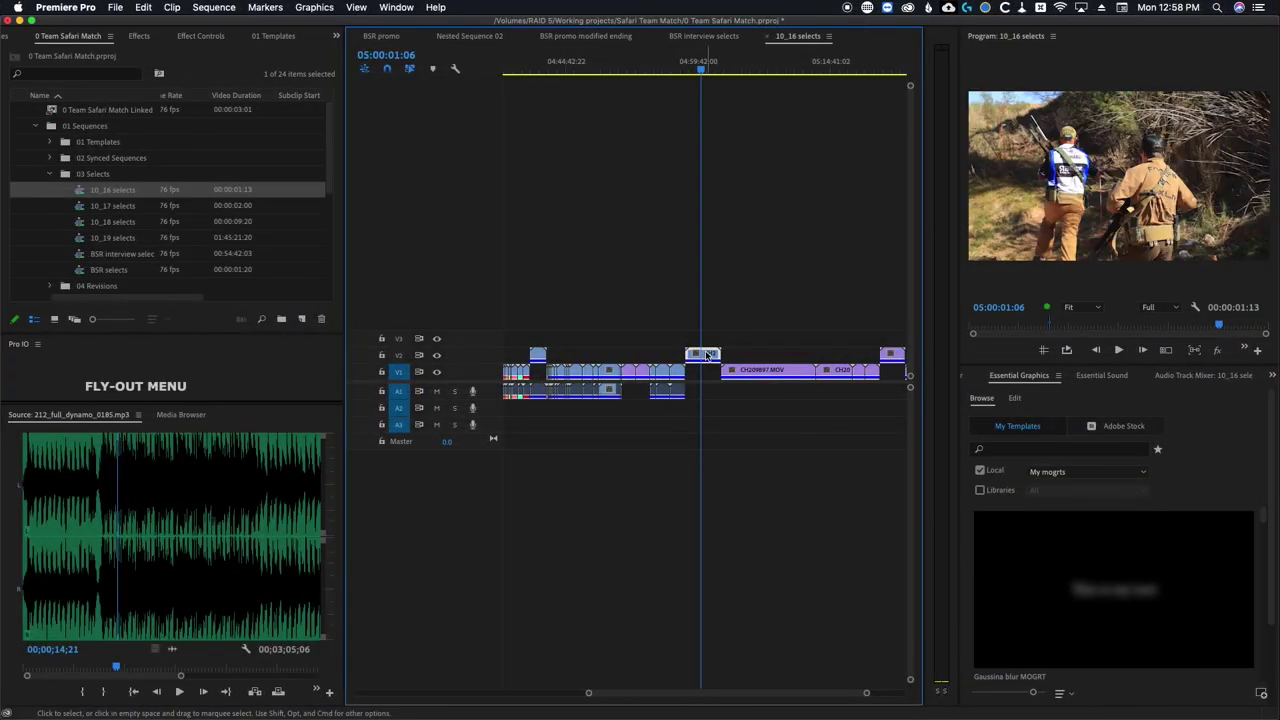
# Label the V2 clip at the playhead Lavender, and raise the V1 clip near 05:14:41 to V2 with the same Lavender label.
pyautogui.rightClick(707, 355)
pyautogui.moveTo(760, 451)
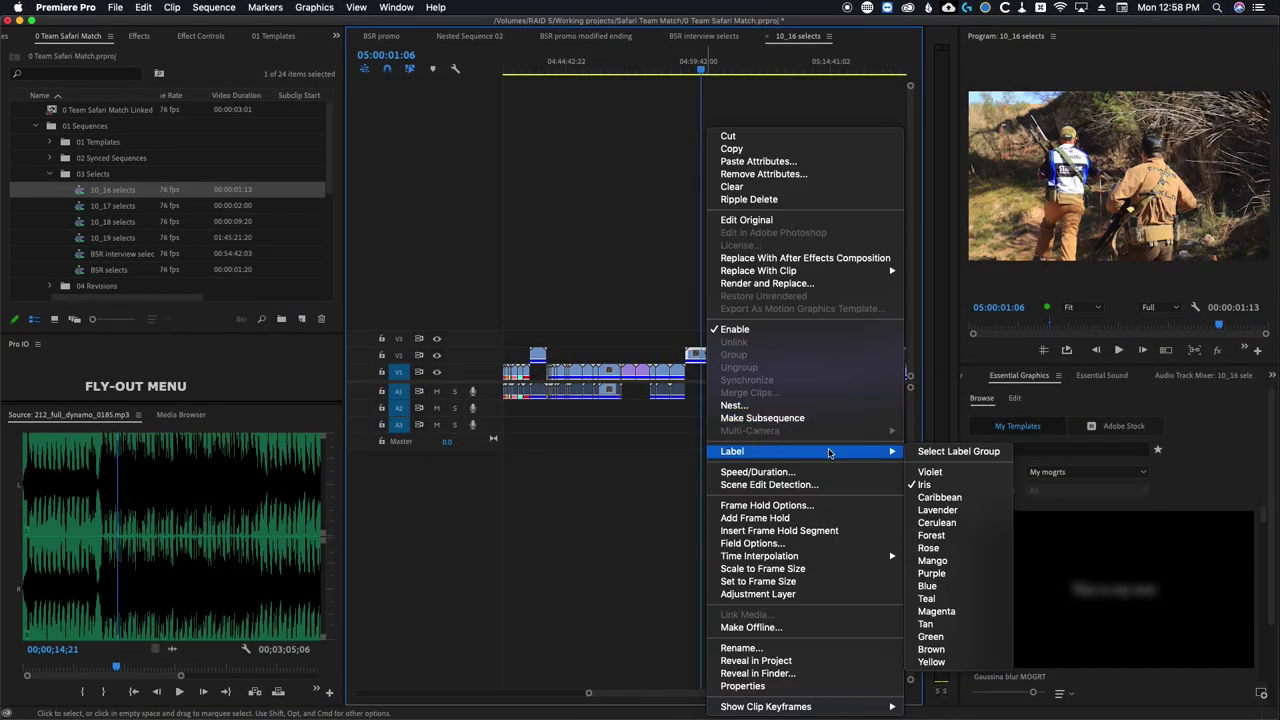
pyautogui.click(937, 510)
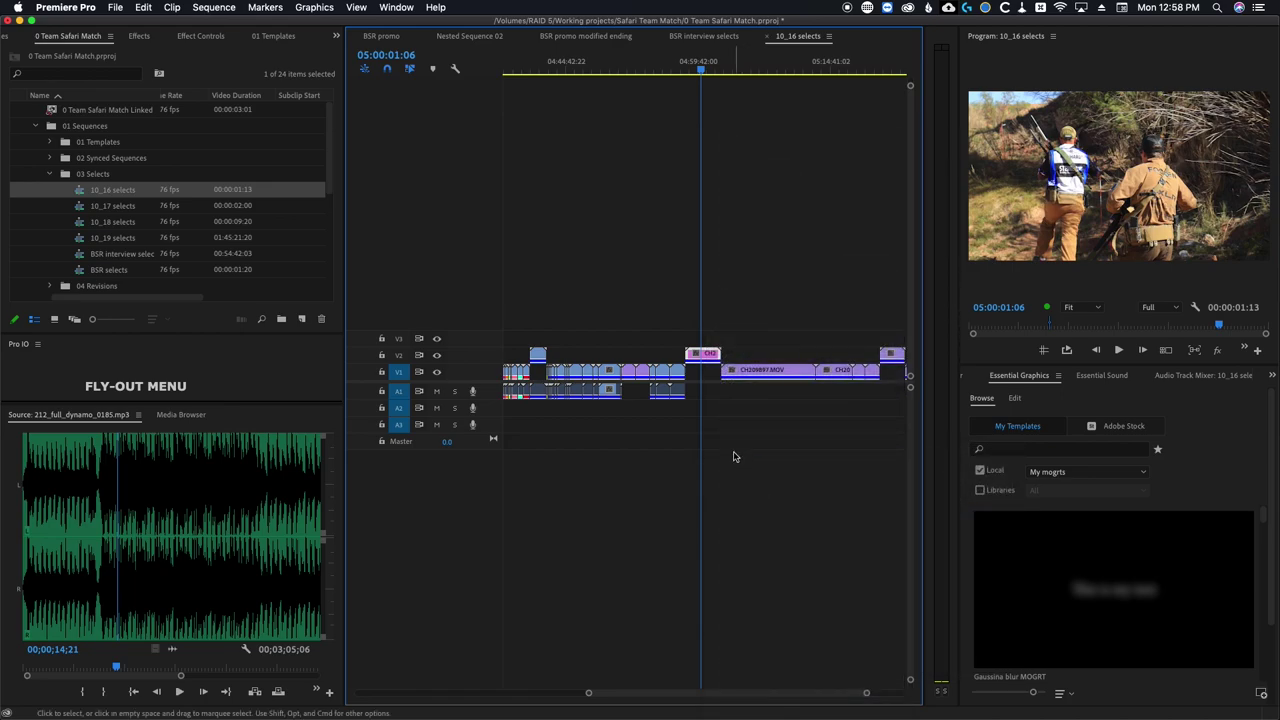
pyautogui.rightClick(837, 371)
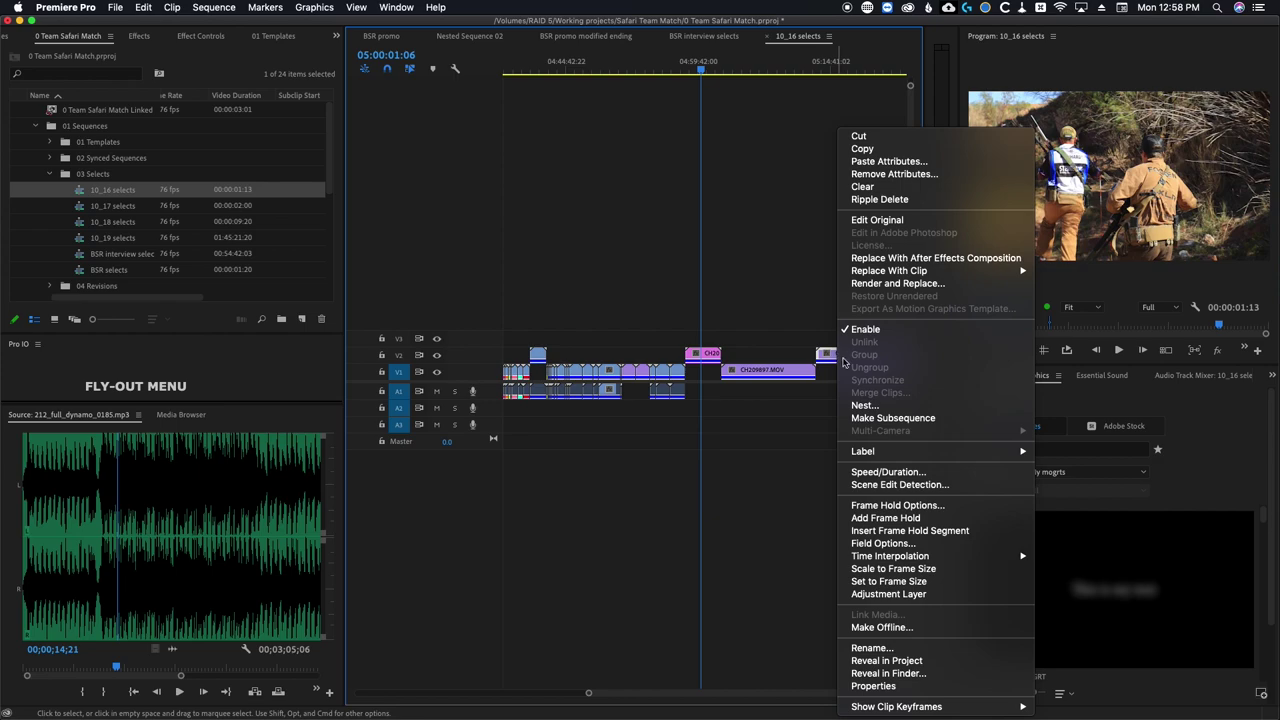
pyautogui.moveTo(884, 455)
pyautogui.click(1068, 510)
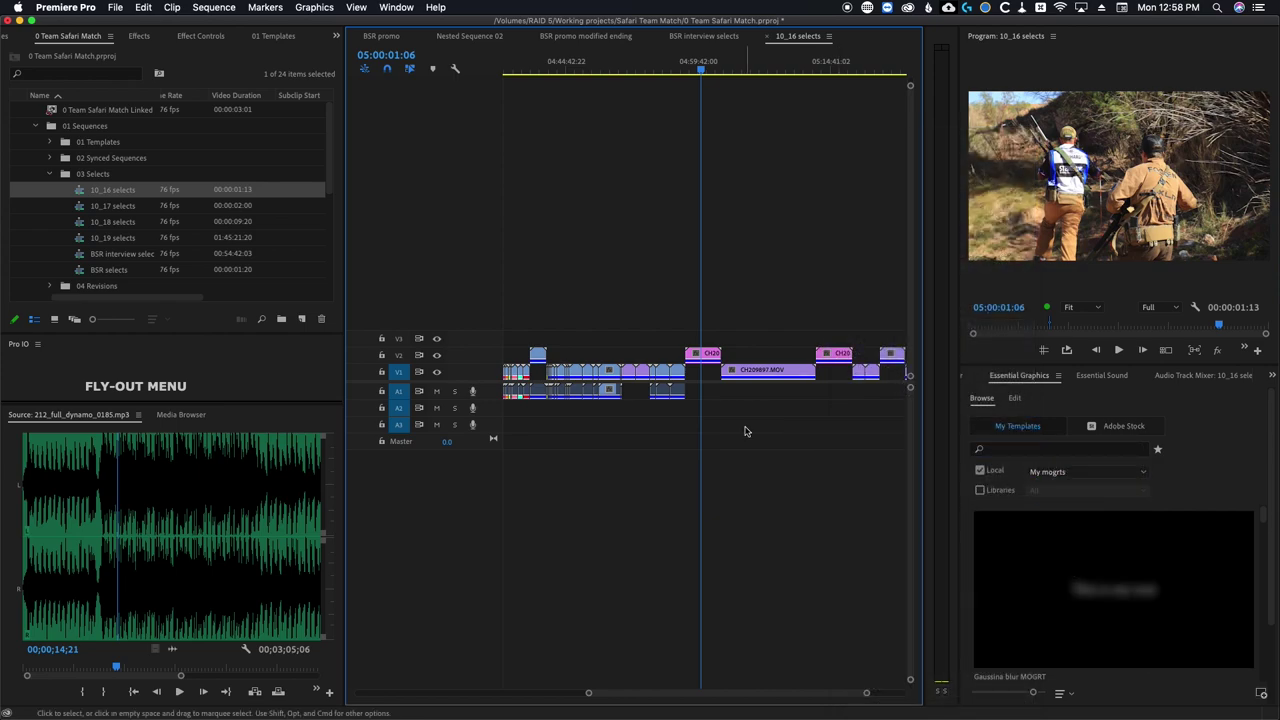
# Go to the clips near the sequence's end, raise CH209922.MOV from V1 to V2, and label it Lavender.
pyautogui.press('-')
pyautogui.click(865, 468)
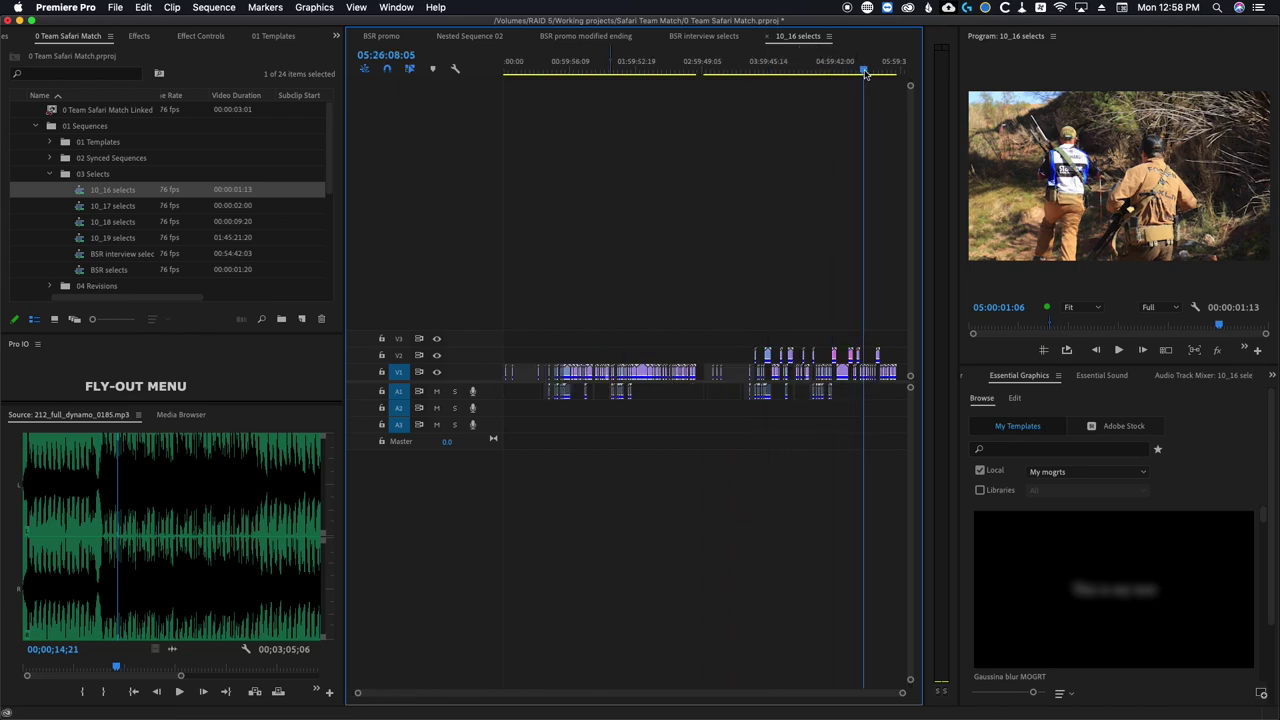
pyautogui.press('-')
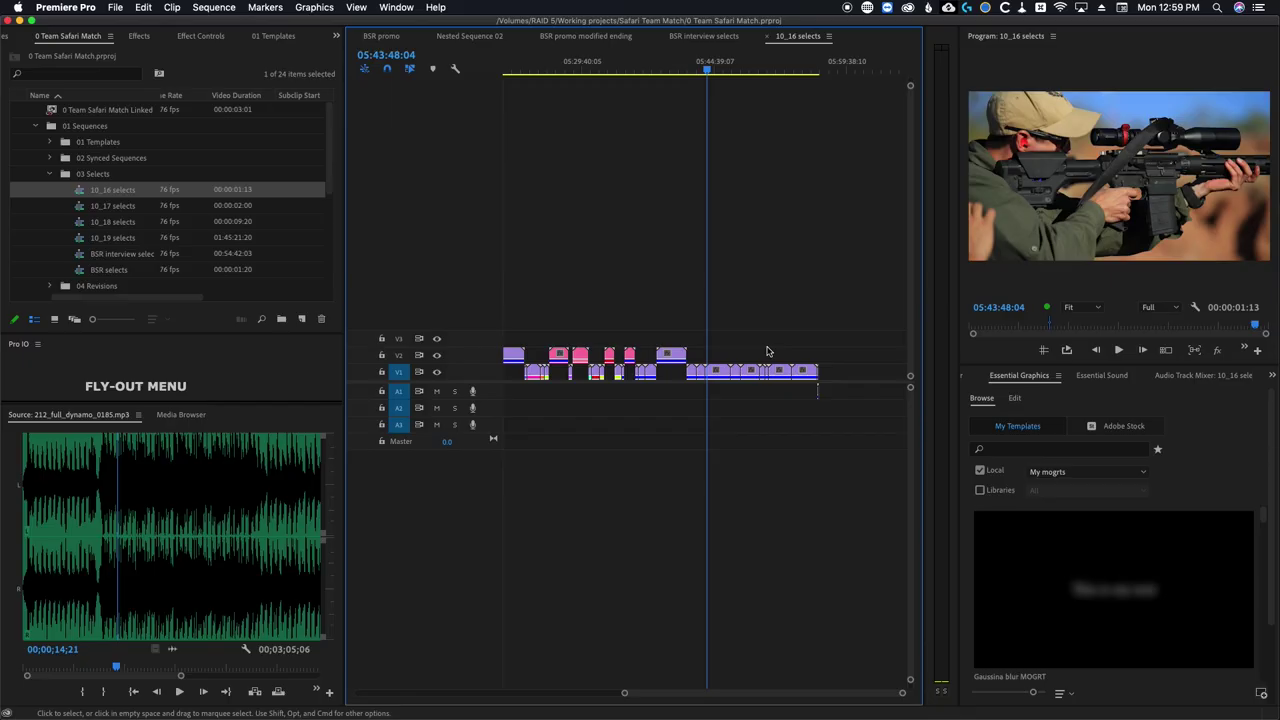
pyautogui.press('=')
pyautogui.press('=')
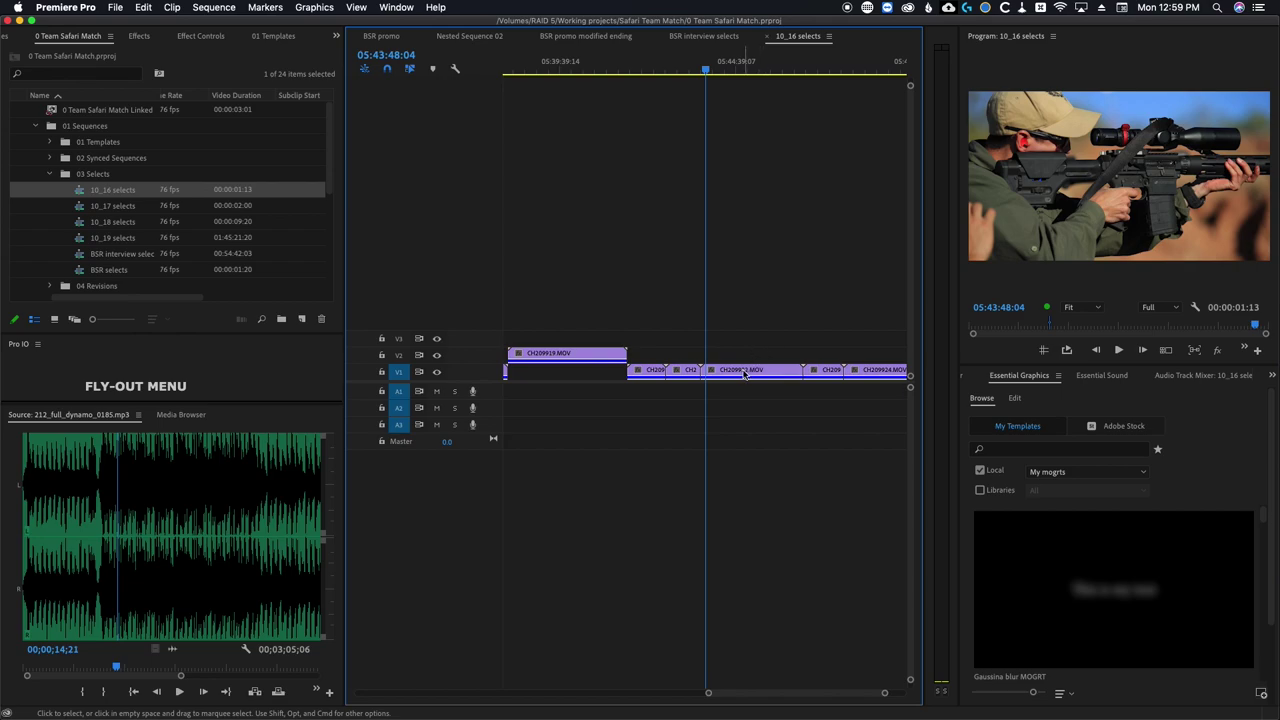
pyautogui.moveTo(744, 372); pyautogui.dragTo(741, 357)
pyautogui.rightClick(741, 357)
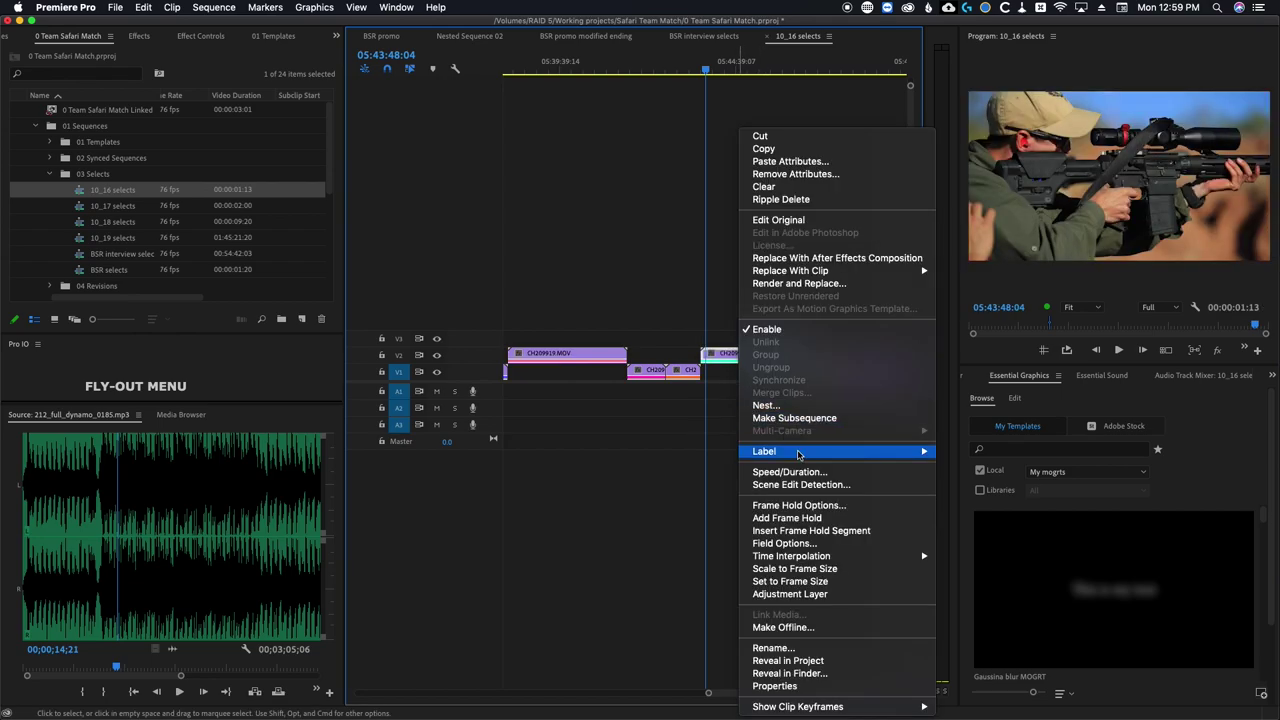
pyautogui.click(965, 508)
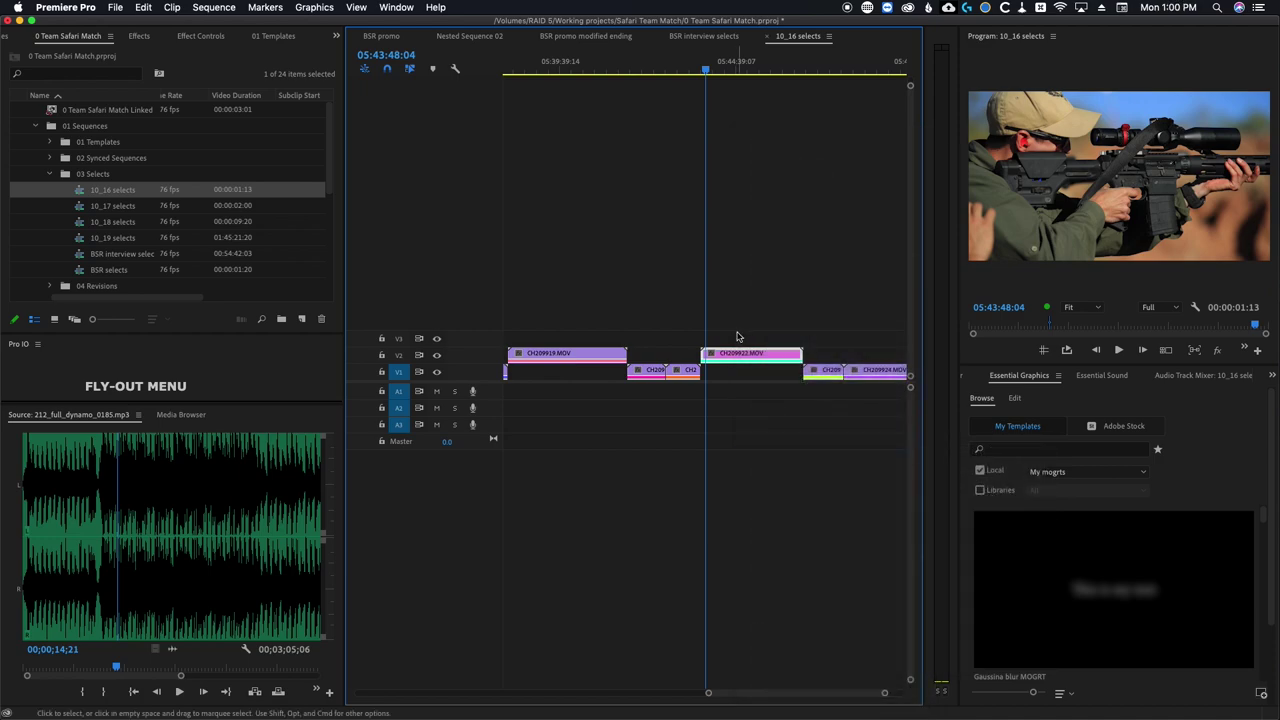
# Move the playhead to 05:49:05:05 and show the "Good clip, recolor, move up" user command in Excalibur Settings.
pyautogui.press('-')
pyautogui.press('-')
pyautogui.click(752, 66)
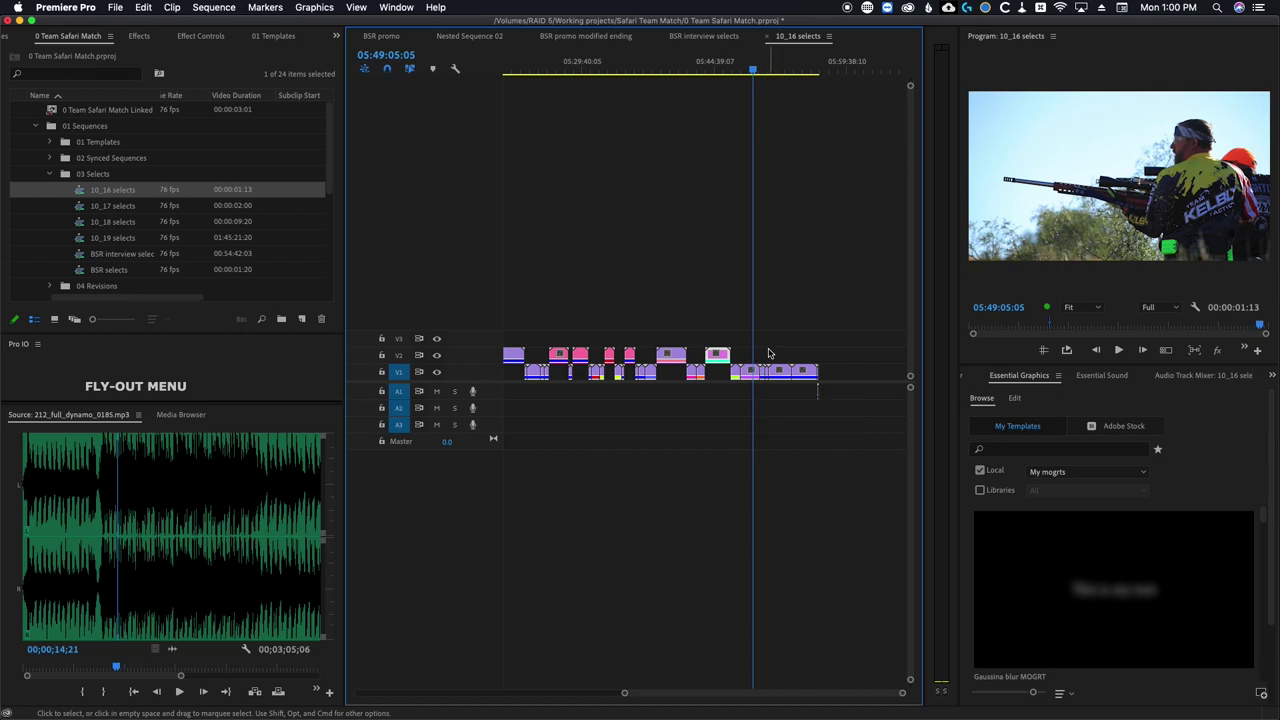
pyautogui.press('super+alt+e')
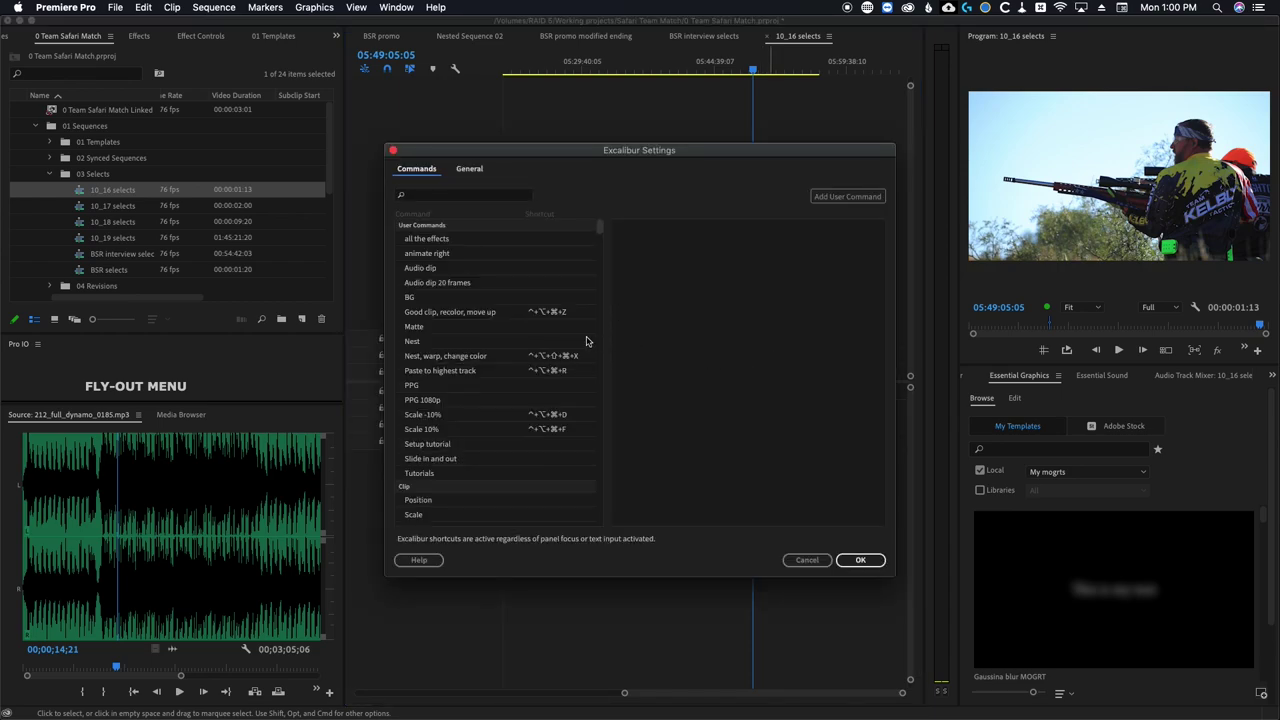
pyautogui.click(469, 313)
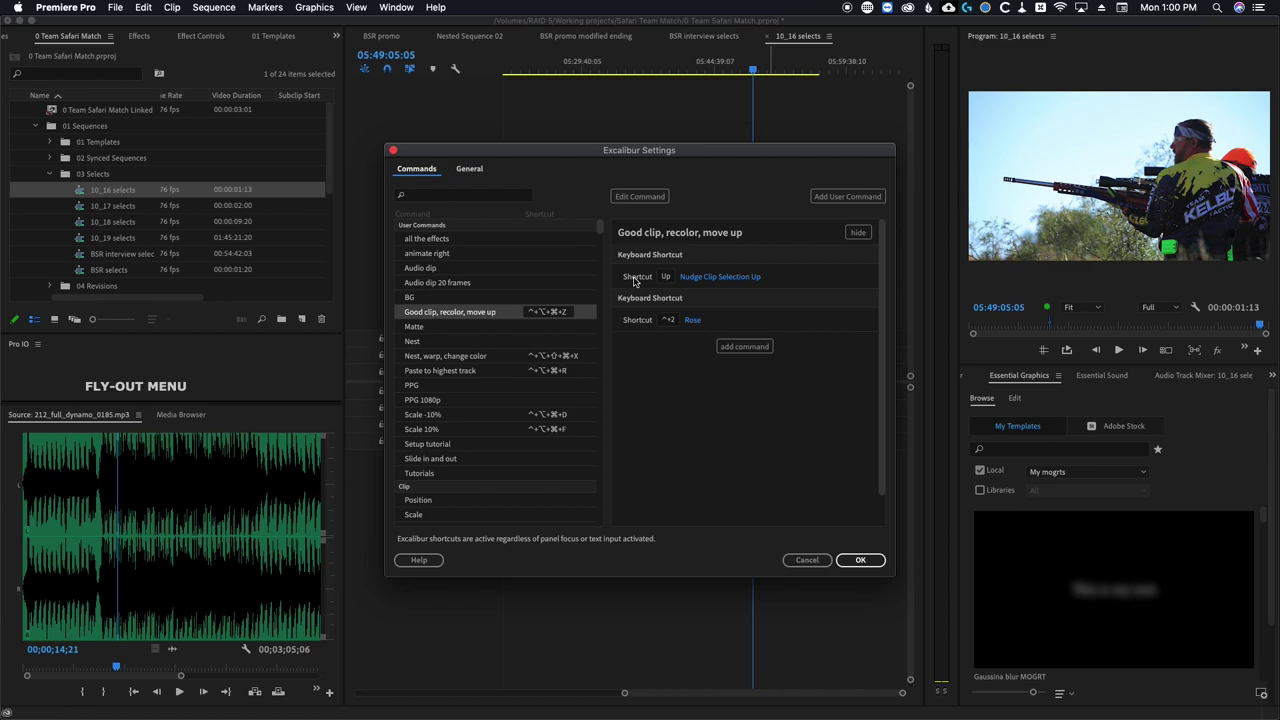
# Add a third Keyboard Shortcut action to "Good clip, recolor, move up" and assign it Up for Nudge Clip Selection Up.
pyautogui.click(744, 346)
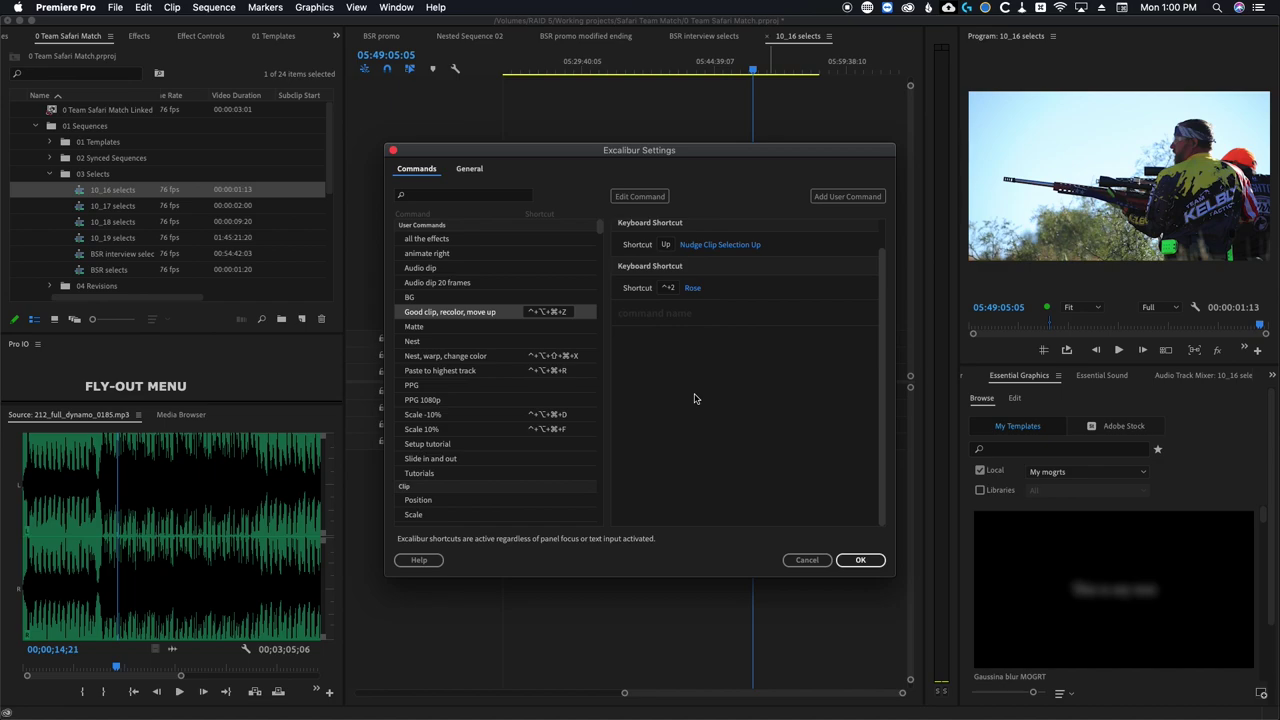
pyautogui.write('keyb')
pyautogui.click(665, 346)
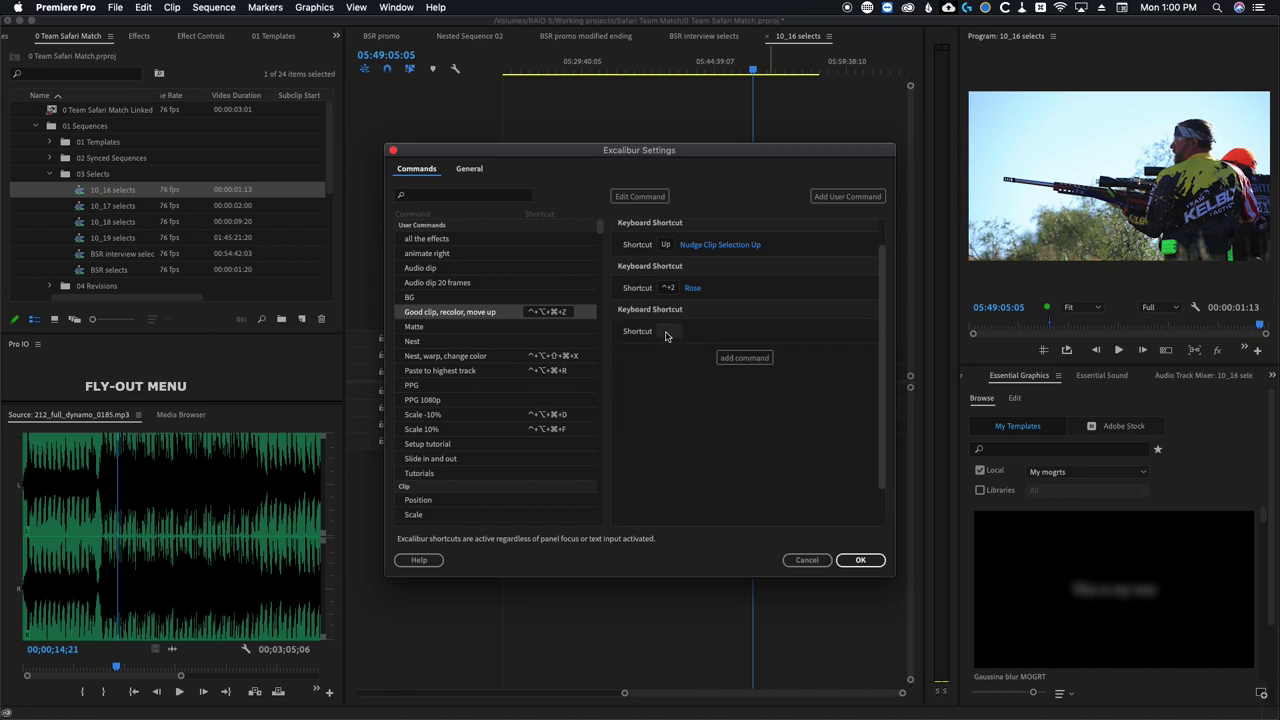
pyautogui.scroll(1, 667, 336)
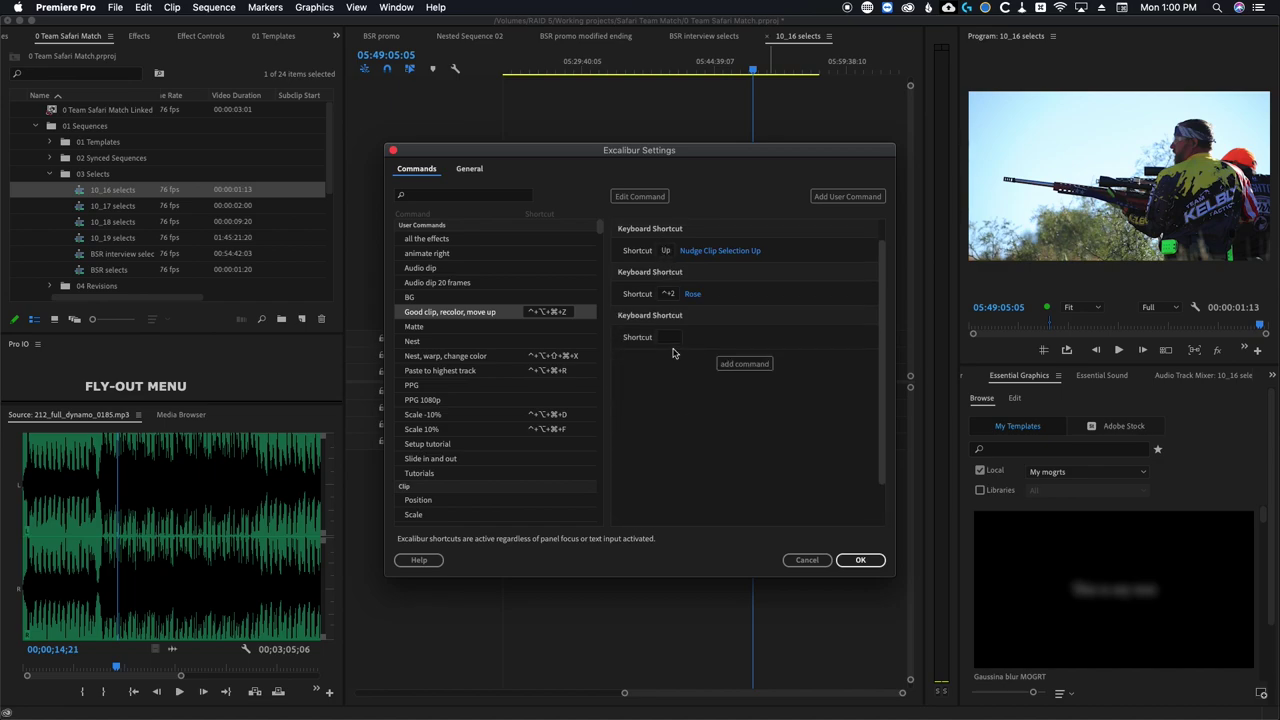
pyautogui.scroll(2, 670, 341)
pyautogui.press('Up')
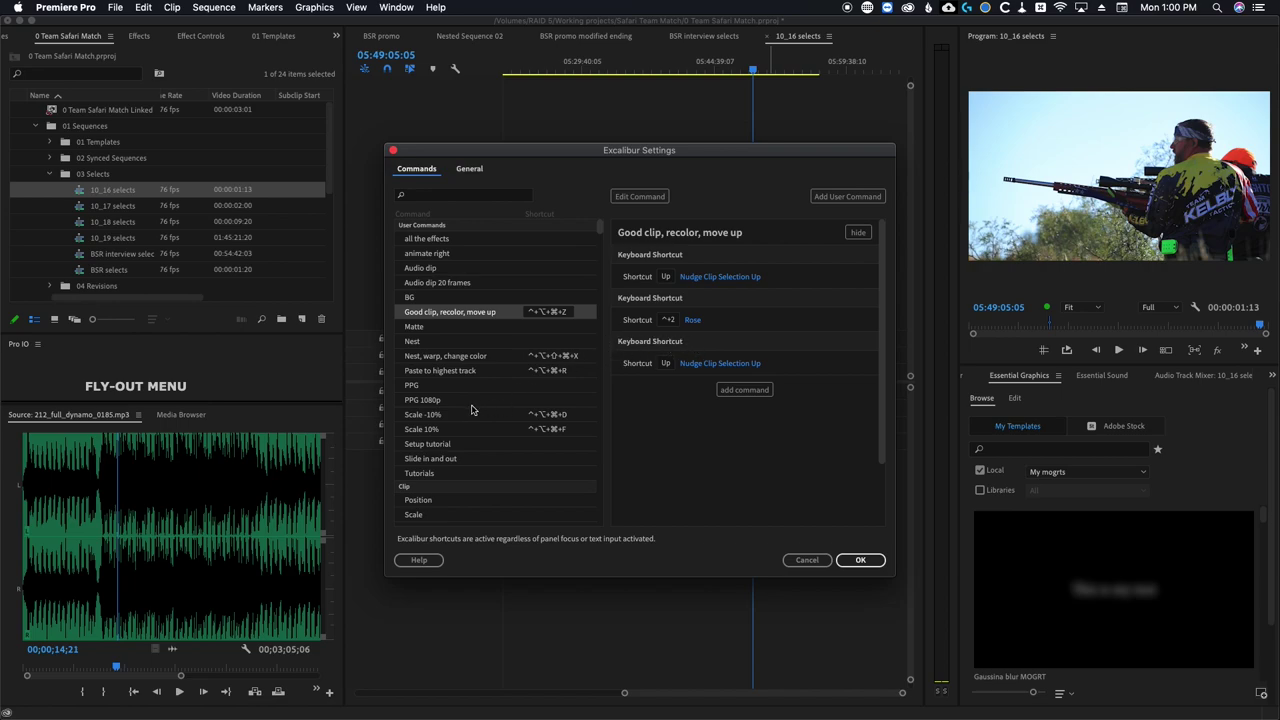
# Browse the available Excalibur commands, remove the extra Keyboard Shortcut action from "Good clip, recolor, move up", and accept the settings.
pyautogui.scroll(-10, 472, 409)
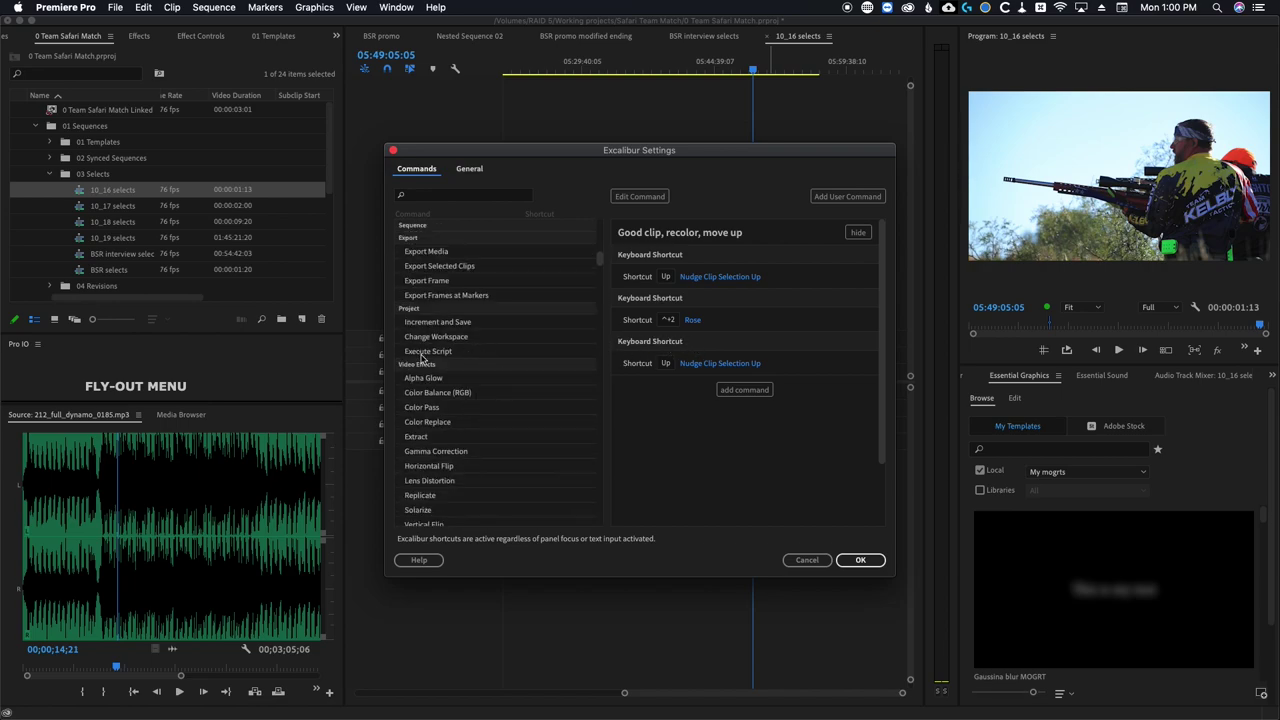
pyautogui.scroll(-5, 423, 360)
pyautogui.scroll(-10, 423, 380)
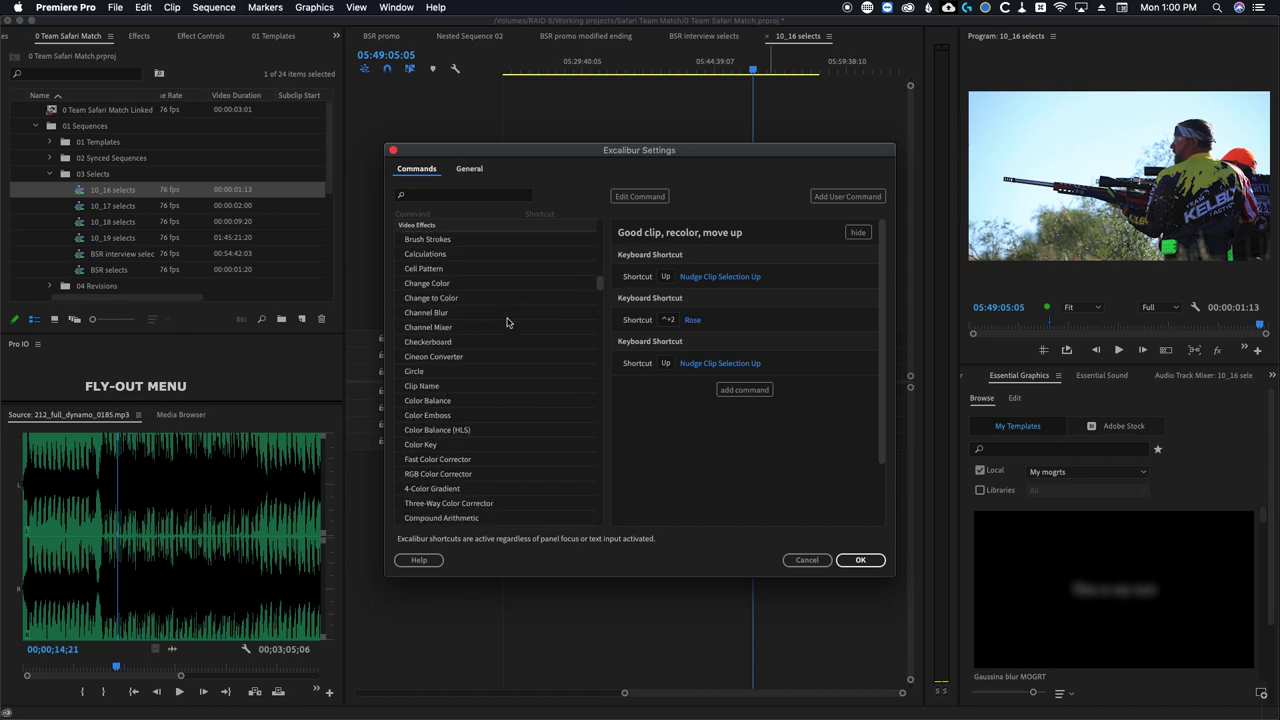
pyautogui.click(640, 197)
pyautogui.click(618, 352)
pyautogui.click(624, 196)
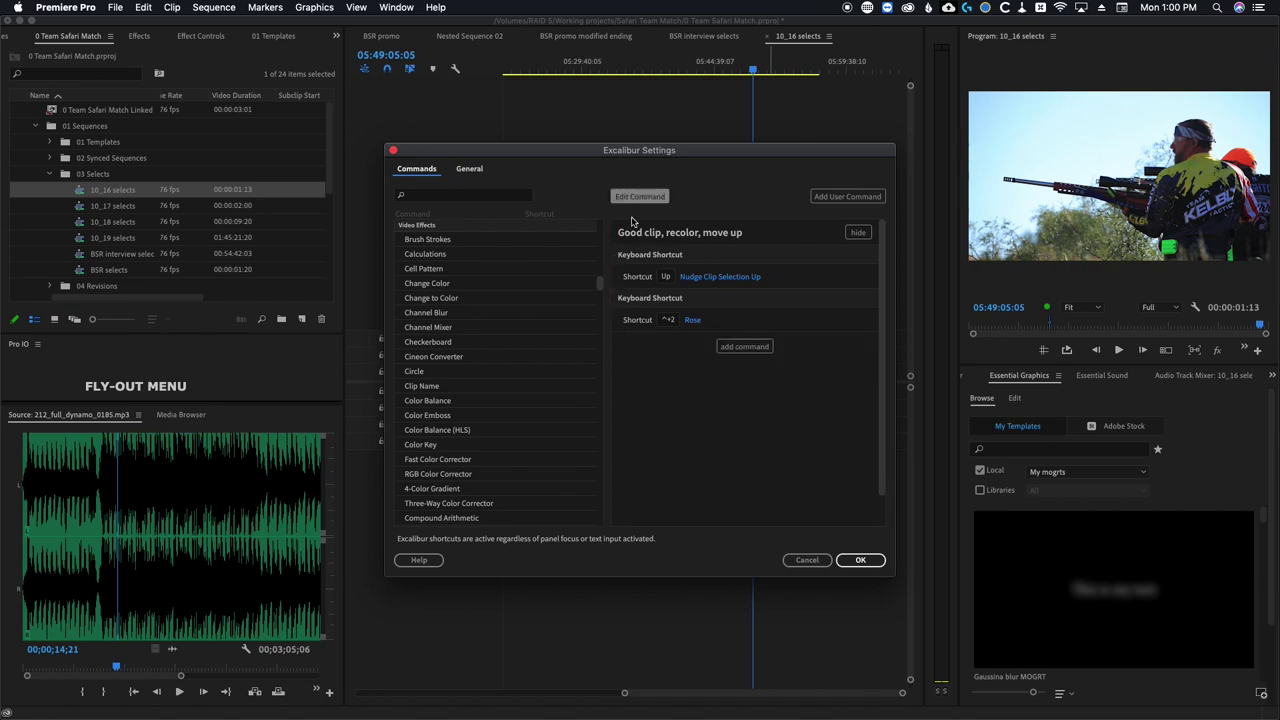
pyautogui.click(858, 560)
# Run "Good clip, recolor, move up" on CH209924.MOV and CH209927.MOV to raise both to V2 with the Rose label.
pyautogui.hotkey('ctrl', '2')
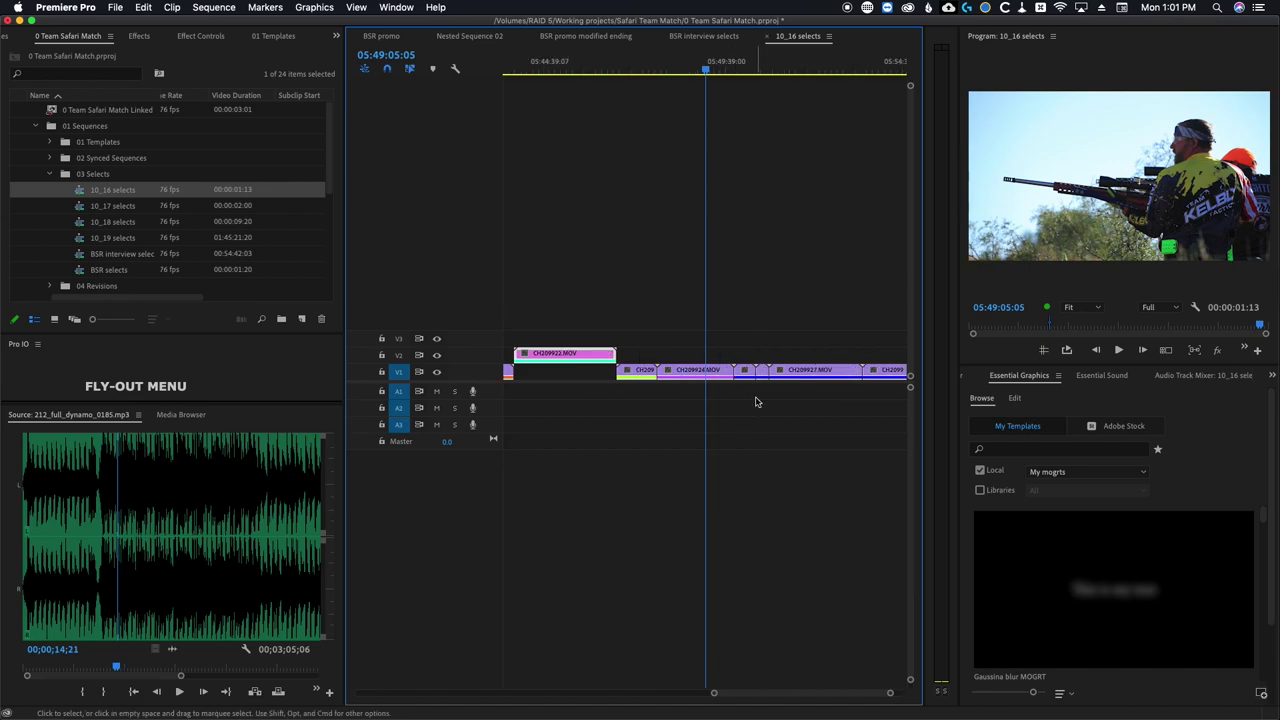
pyautogui.click(700, 375)
pyautogui.hotkey('ctrl', '2')
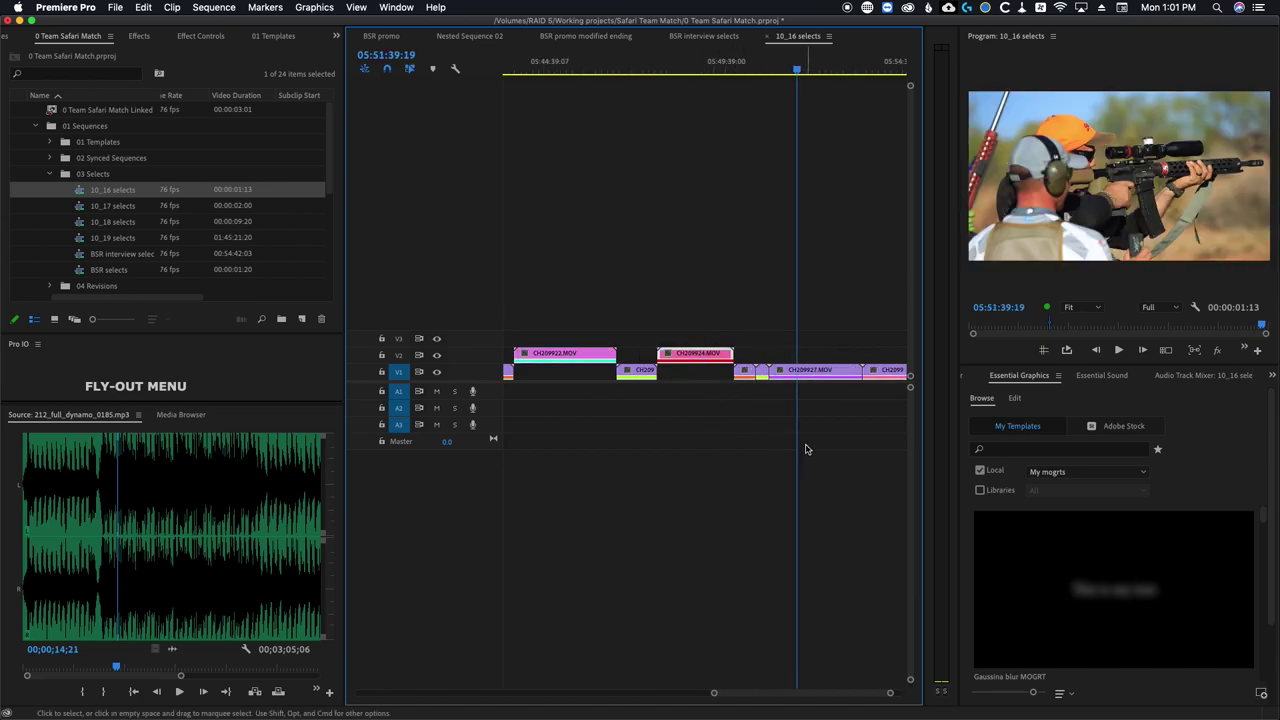
pyautogui.click(797, 377)
pyautogui.hotkey('ctrl', '2')
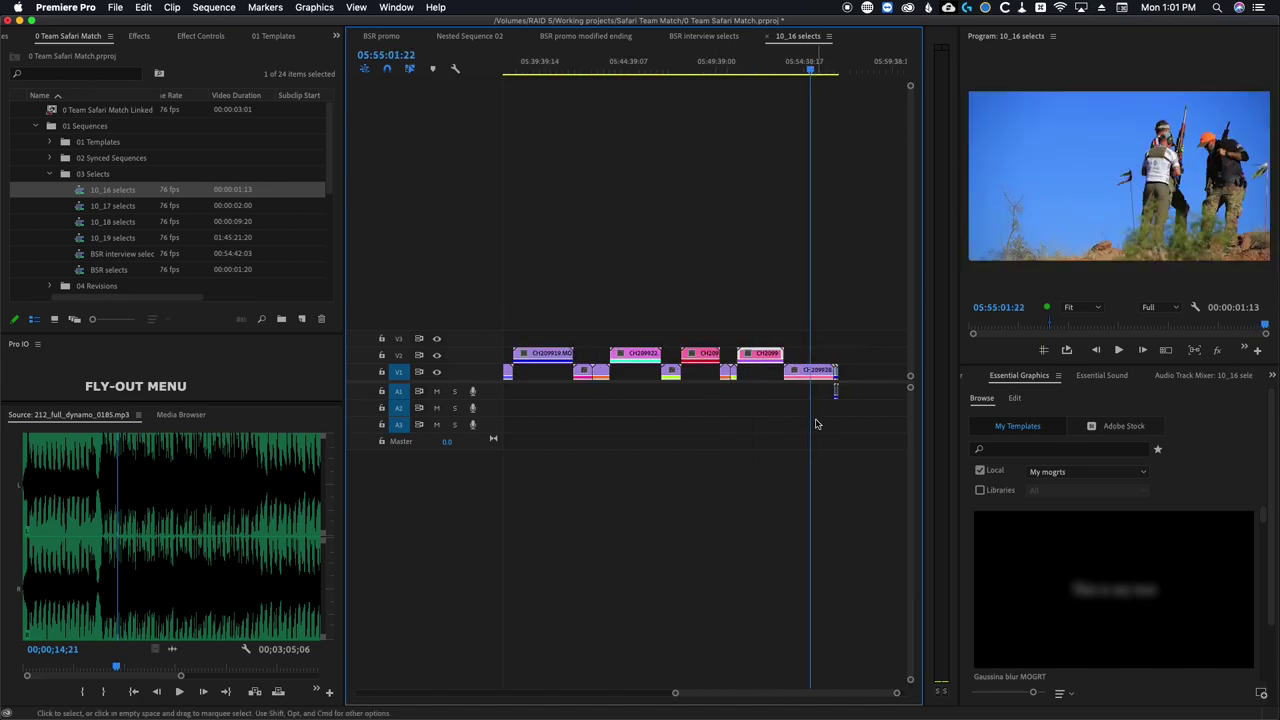
# Run the same recolor-and-raise command on the CH209928 clip and on the short V1 clip between CH209922.MOV and CH209924.MOV.
pyautogui.click(808, 372)
pyautogui.hotkey('ctrl', '2')
pyautogui.click(671, 373)
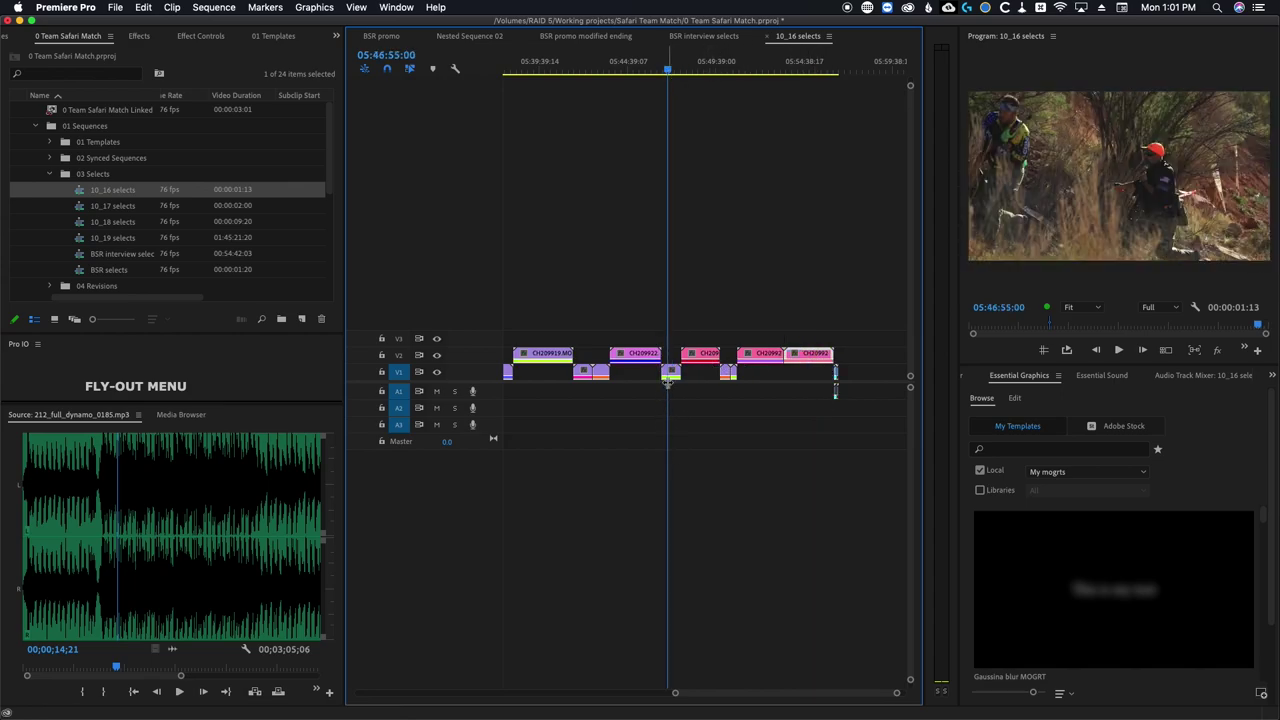
pyautogui.hotkey('ctrl', '2')
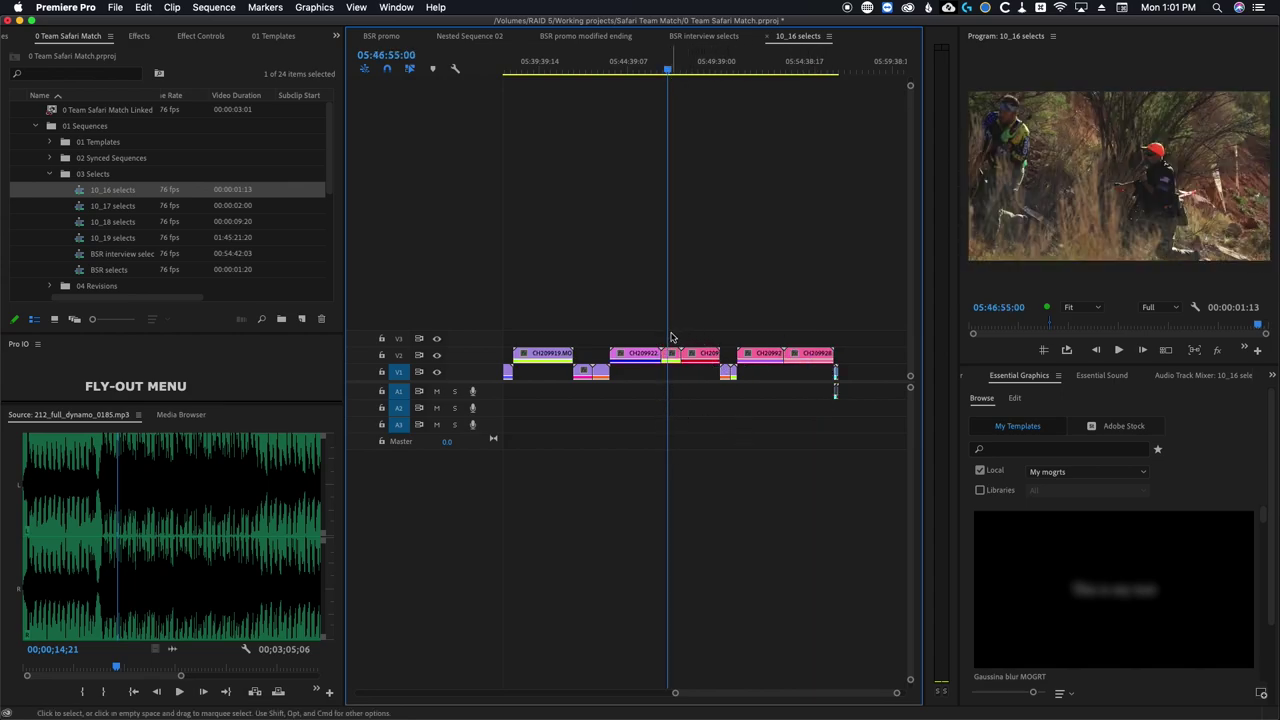
pyautogui.press('-')
pyautogui.press('-')
pyautogui.press('-')
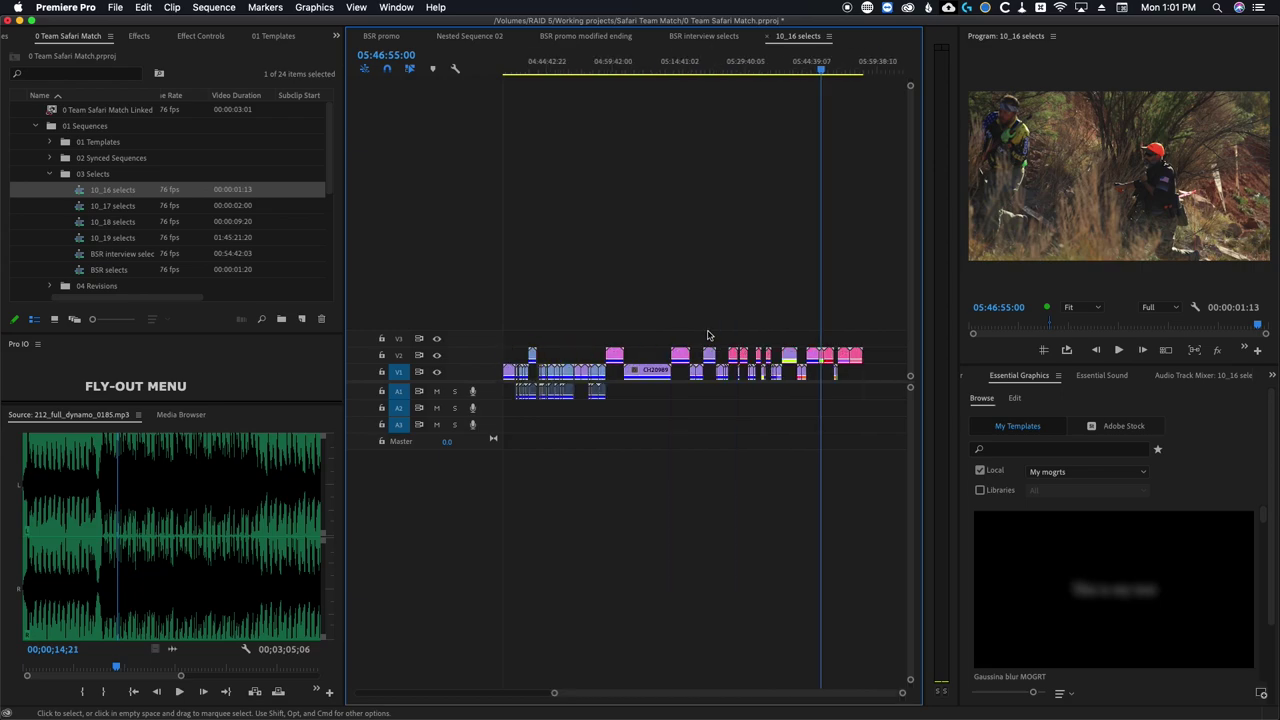